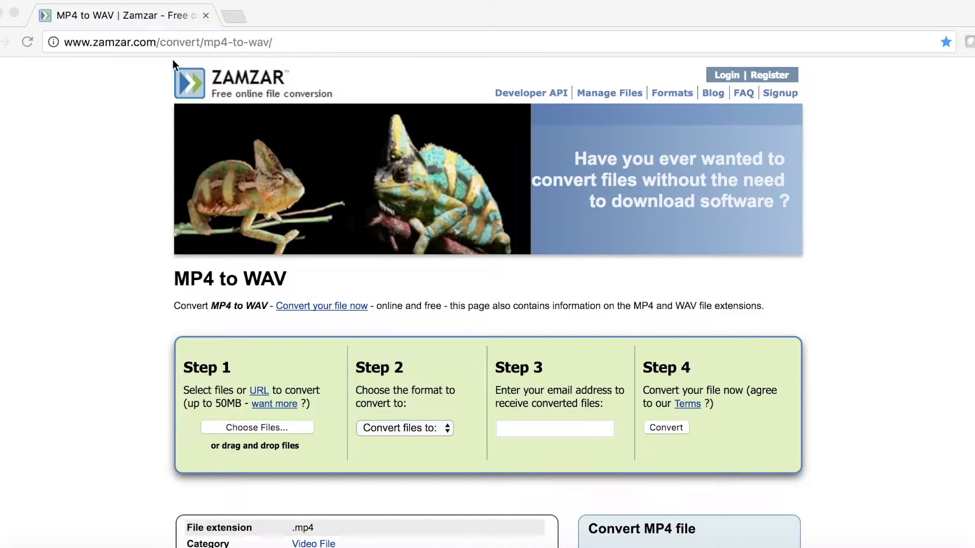
Step: Add 01 American Saturday Night.m4a from the Music folder to the files to convert
{"action": "left_click", "coordinate": [317, 41]}
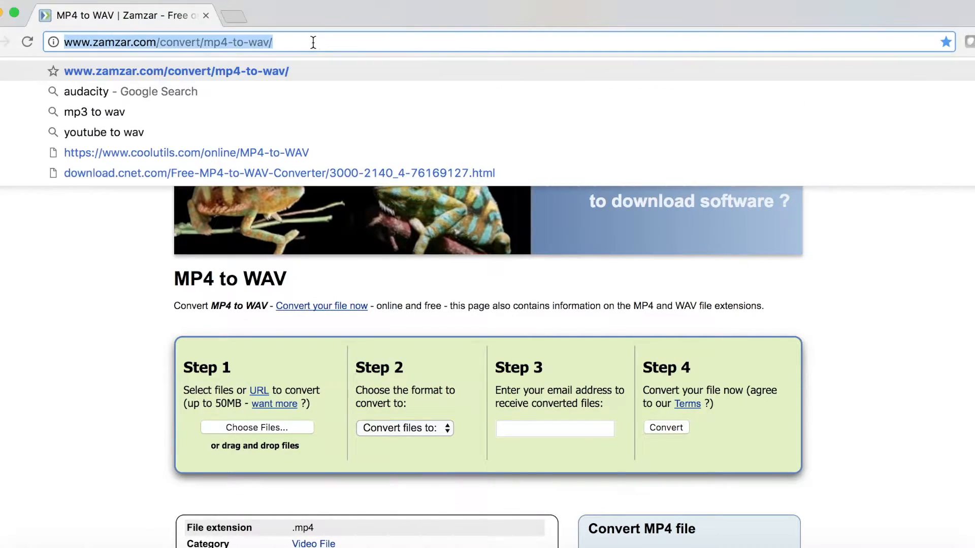
{"action": "left_click", "coordinate": [111, 261]}
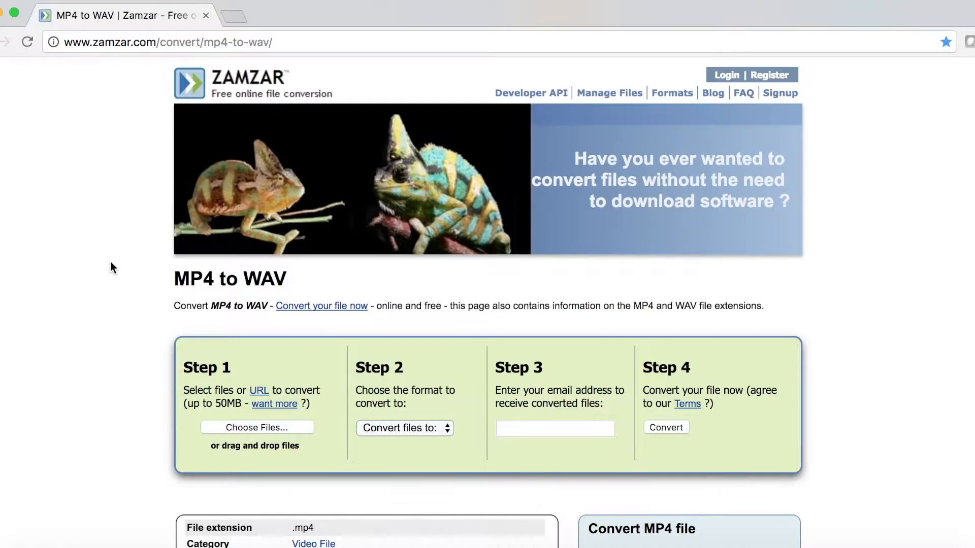
{"action": "left_click", "coordinate": [246, 427]}
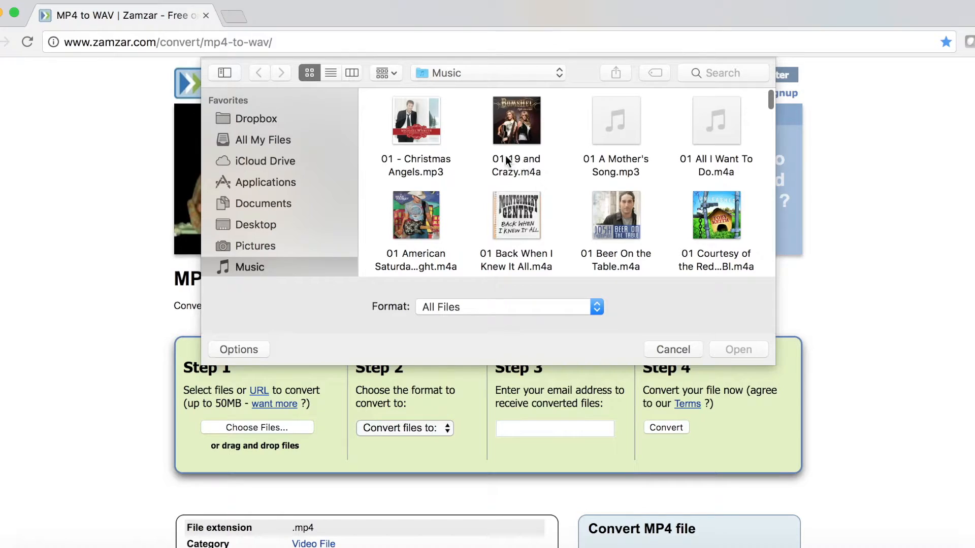
{"action": "left_click", "coordinate": [437, 203]}
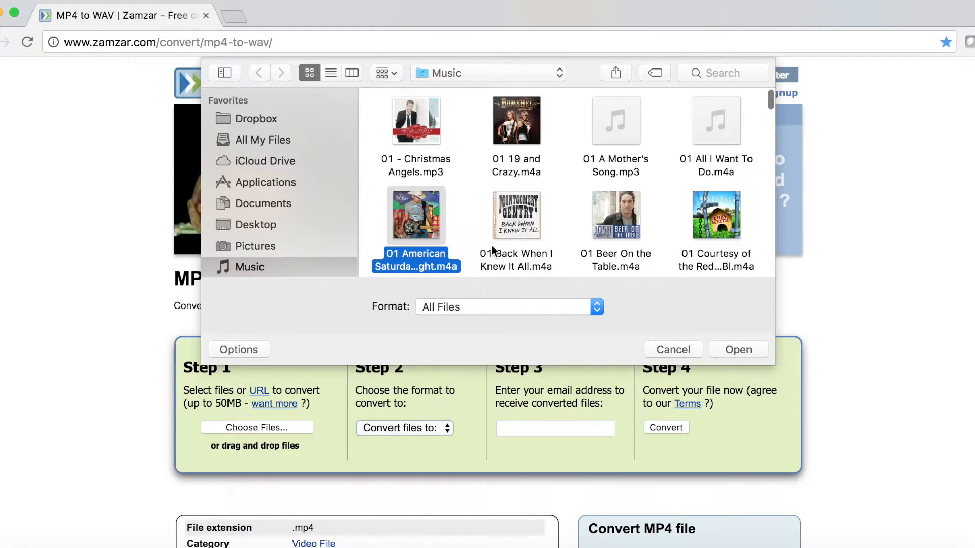
{"action": "left_click", "coordinate": [737, 349]}
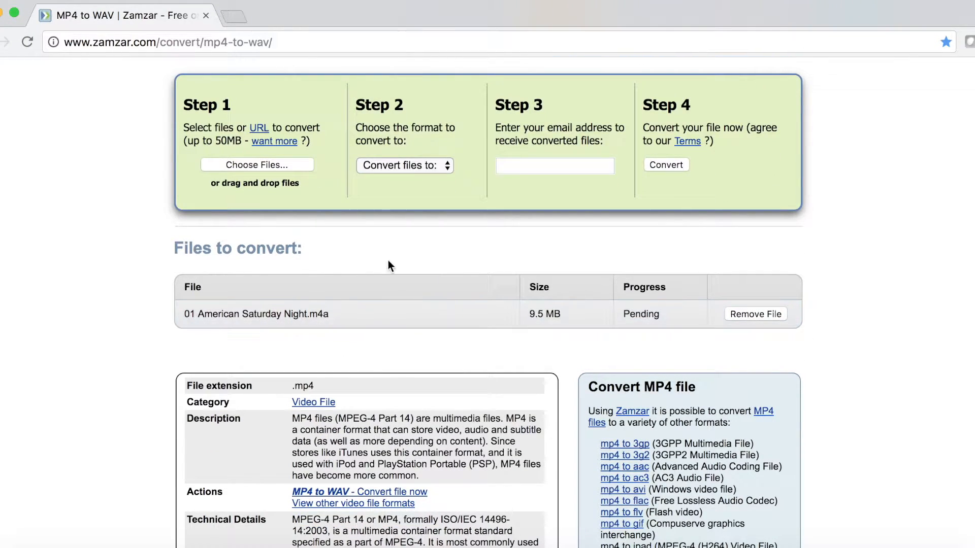
Step: Add 01 19 and Crazy.m4a from the Music folder as a second file to convert
{"action": "left_click", "coordinate": [271, 165]}
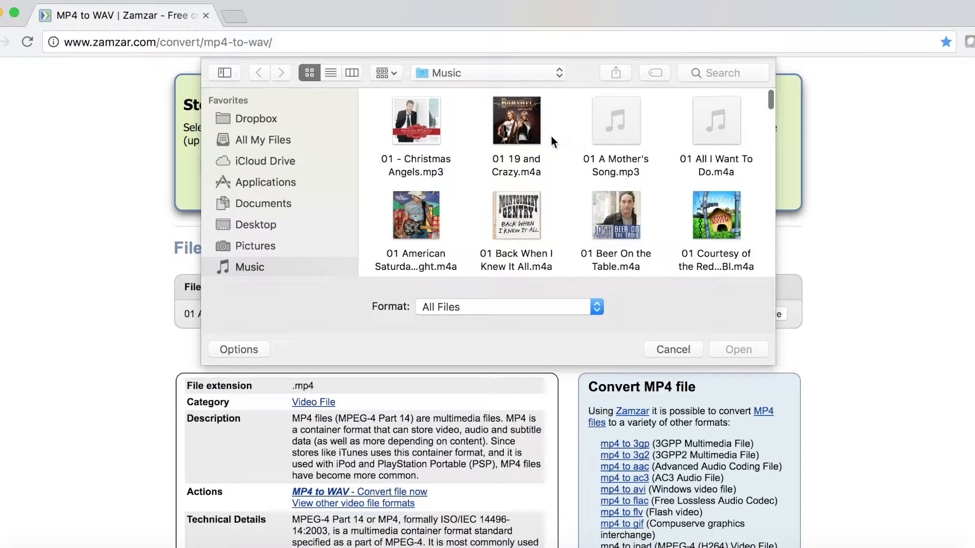
{"action": "left_click", "coordinate": [534, 135]}
{"action": "left_click", "coordinate": [738, 350]}
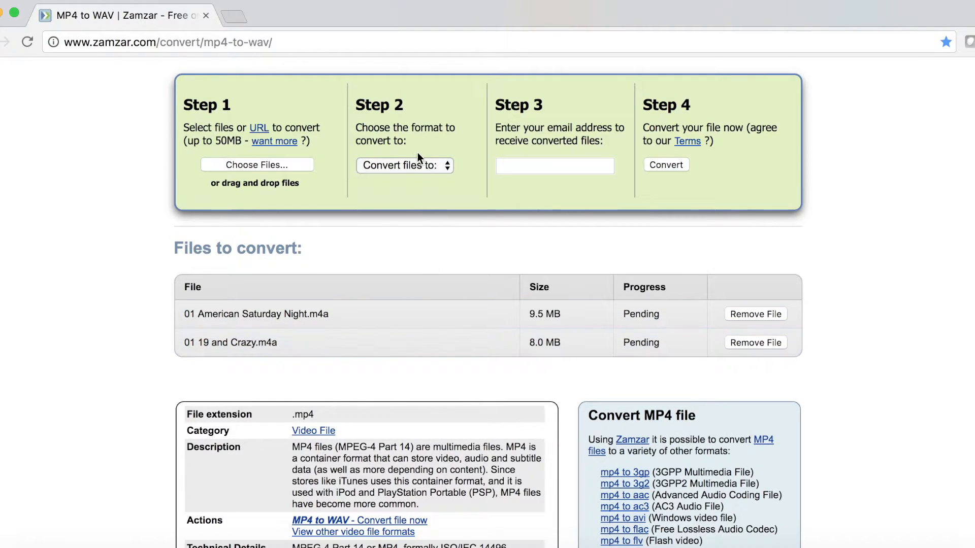
Step: Set the output format to wav and submit the two files for conversion
{"action": "left_click", "coordinate": [423, 168]}
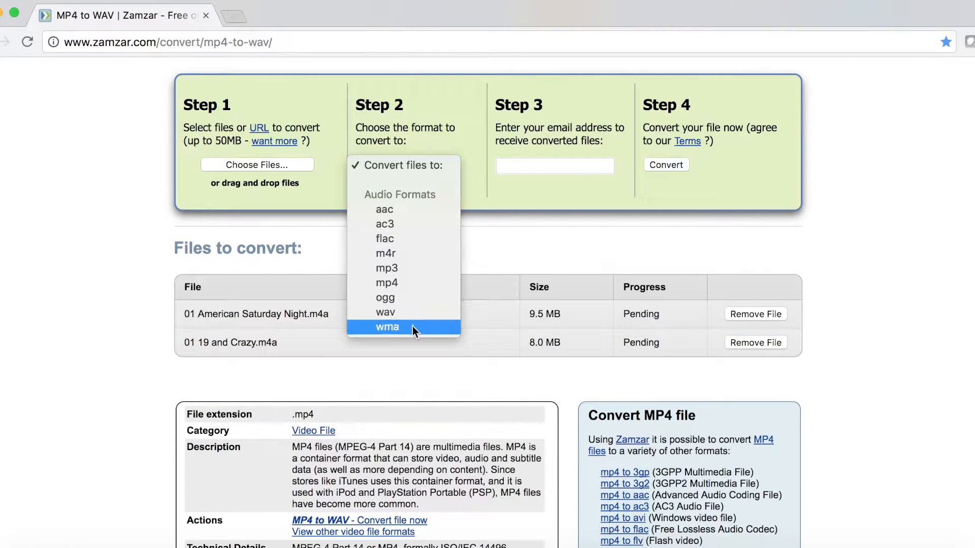
{"action": "left_click", "coordinate": [419, 310]}
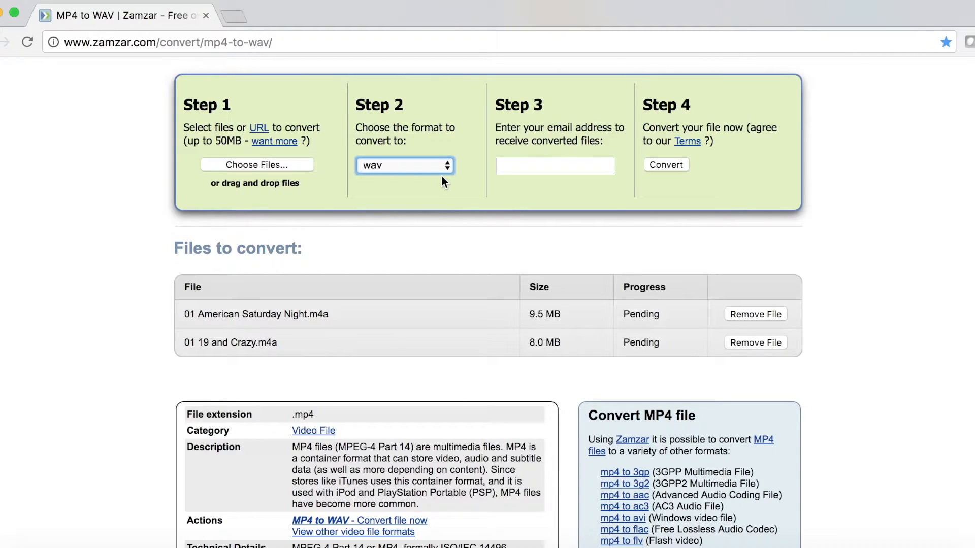
{"action": "left_click", "coordinate": [519, 166]}
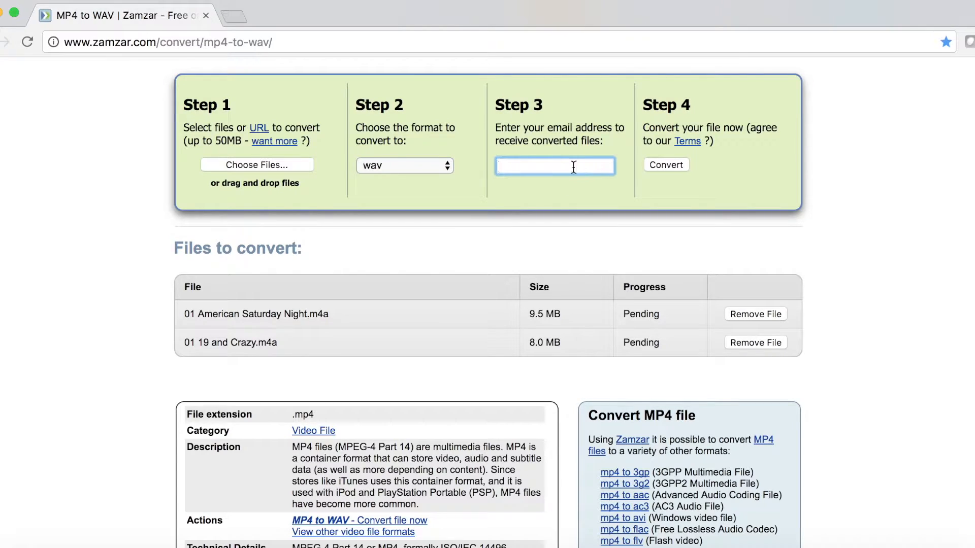
{"action": "left_click", "coordinate": [682, 167]}
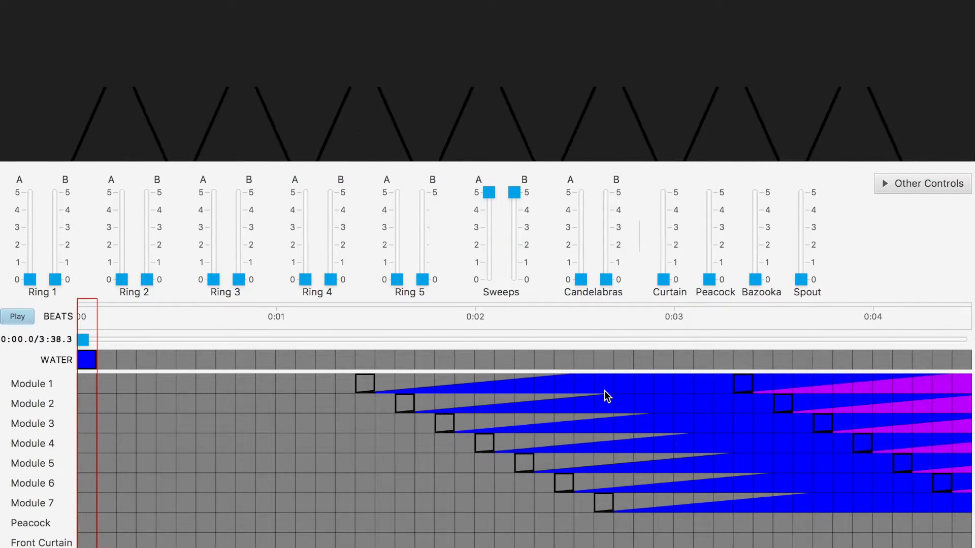
Step: Play the fountain show from the start and examine the module colour changes between about 0:07 and 0:11
{"action": "key", "text": "space"}
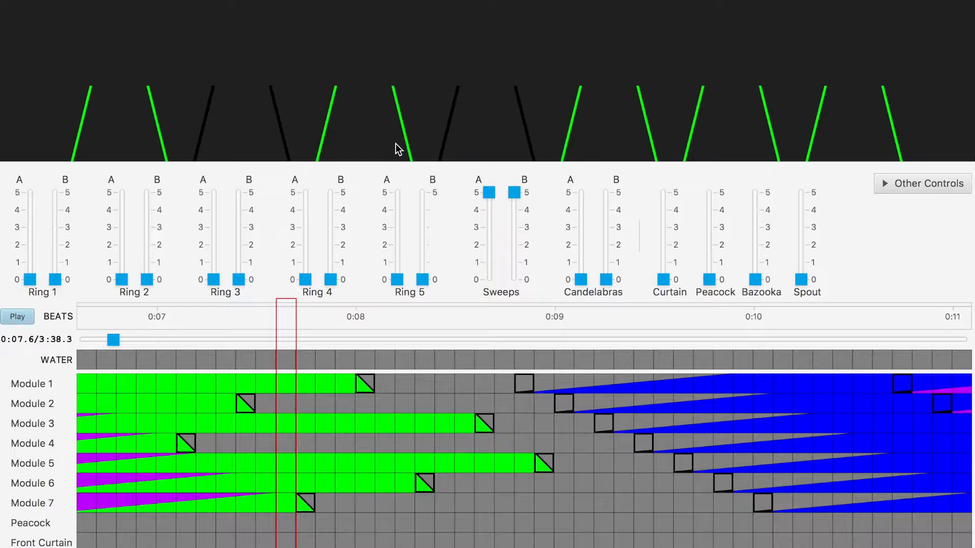
{"action": "scroll", "coordinate": [163, 517], "scroll_direction": "left", "scroll_amount": 7}
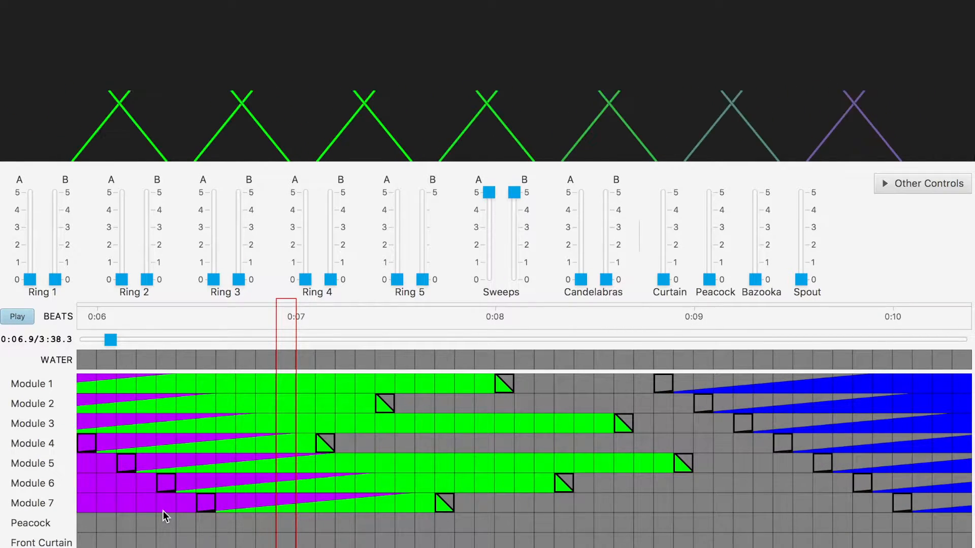
{"action": "scroll", "coordinate": [163, 516], "scroll_direction": "right", "scroll_amount": 2}
{"action": "scroll", "coordinate": [164, 515], "scroll_direction": "right", "scroll_amount": 12}
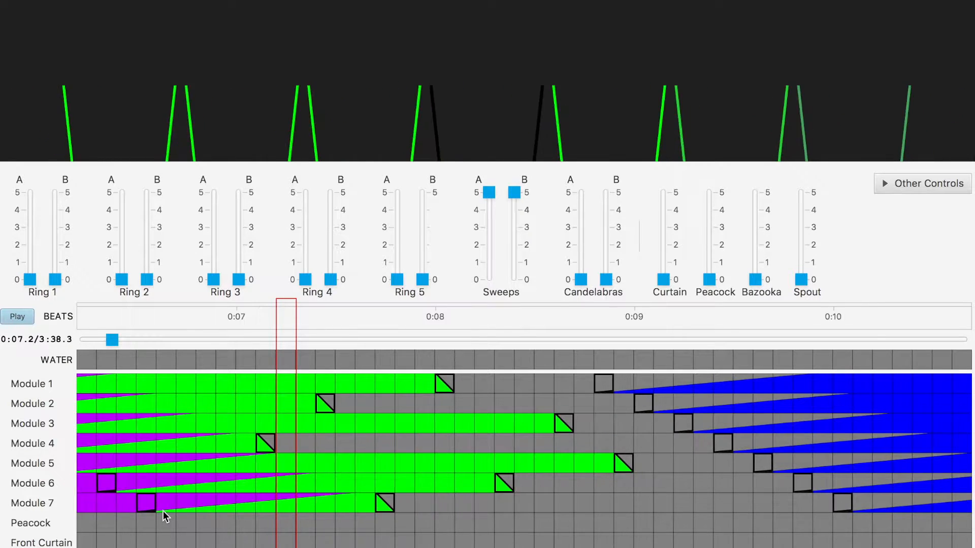
{"action": "scroll", "coordinate": [163, 511], "scroll_direction": "right", "scroll_amount": 20}
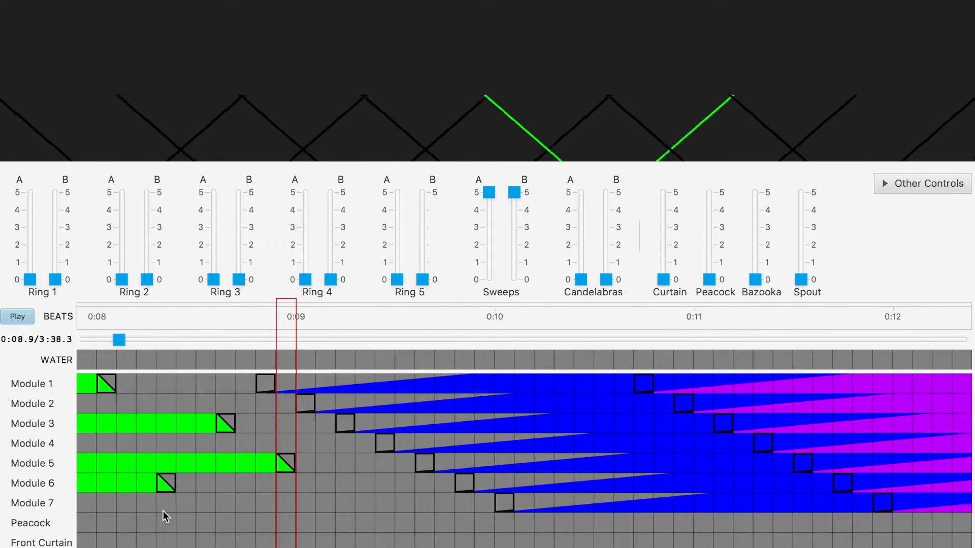
{"action": "scroll", "coordinate": [163, 511], "scroll_direction": "right", "scroll_amount": 4}
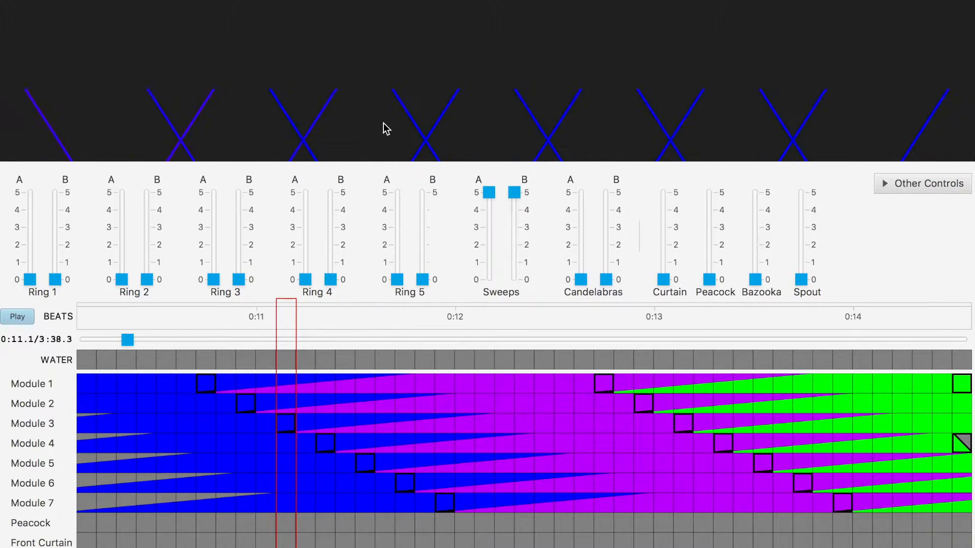
{"action": "scroll", "coordinate": [239, 415], "scroll_direction": "left", "scroll_amount": 5}
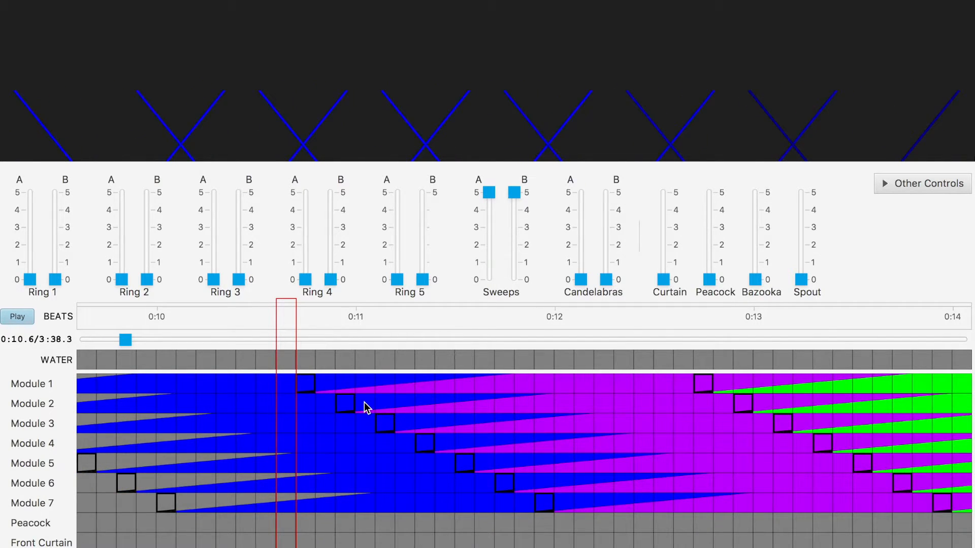
{"action": "scroll", "coordinate": [297, 395], "scroll_direction": "right", "scroll_amount": 1}
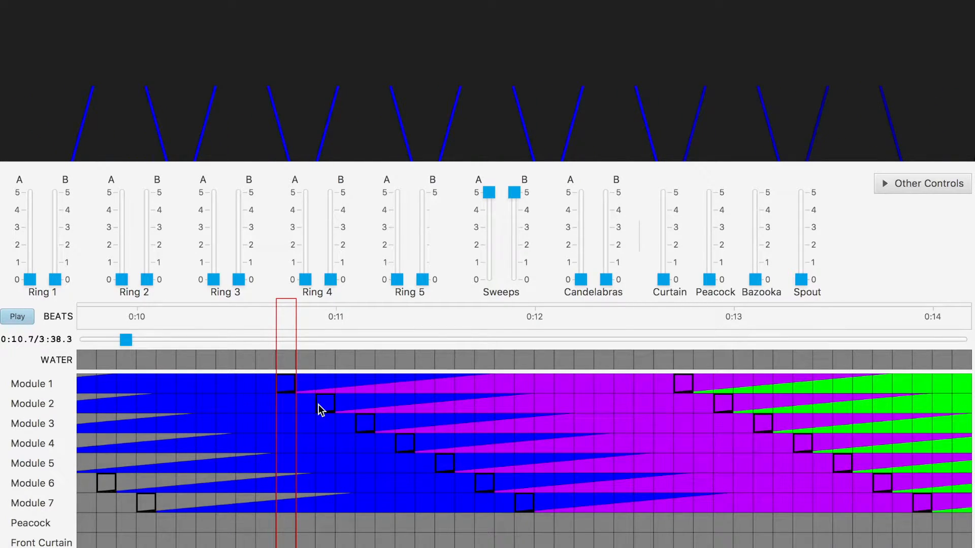
Step: Step the timeline back to about 0:06.4, examining how the purple-to-green fades and green endings affect each module
{"action": "key", "text": "Left"}
{"action": "key", "text": "Left"}
{"action": "key", "text": "Left"}
{"action": "key", "text": "Left"}
{"action": "key", "text": "Left"}
{"action": "key", "text": "Left"}
{"action": "key", "text": "Left"}
{"action": "key", "text": "Left"}
{"action": "key", "text": "Left"}
{"action": "key", "text": "Left"}
{"action": "key", "text": "Left"}
{"action": "key", "text": "Left"}
{"action": "key", "text": "Left"}
{"action": "key", "text": "Left"}
{"action": "key", "text": "Left"}
{"action": "key", "text": "Left"}
{"action": "key", "text": "Left"}
{"action": "key", "text": "Left"}
{"action": "key", "text": "Left"}
{"action": "key", "text": "Left"}
{"action": "key", "text": "Left"}
{"action": "key", "text": "Left"}
{"action": "key", "text": "Left"}
{"action": "key", "text": "Left"}
{"action": "key", "text": "Left"}
{"action": "key", "text": "Left"}
{"action": "key", "text": "Left"}
{"action": "key", "text": "Left"}
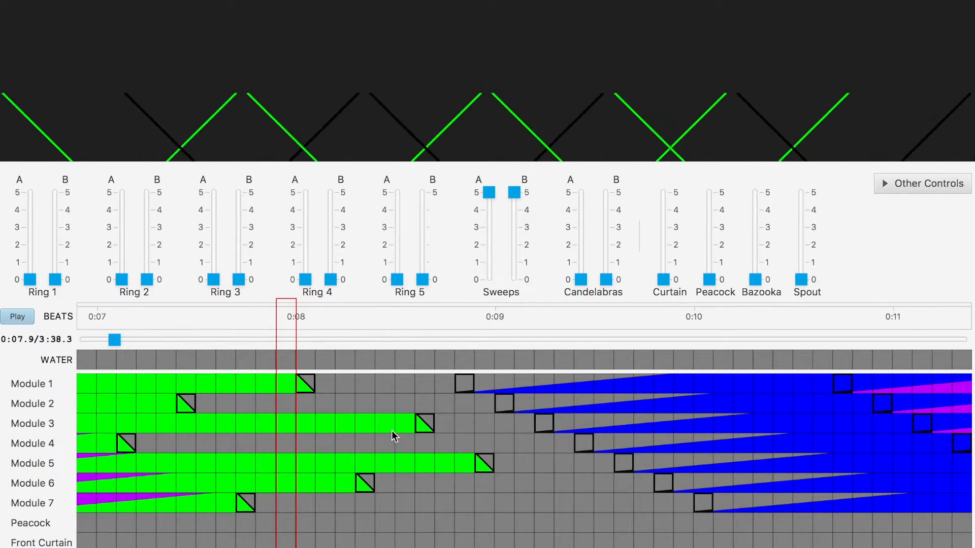
{"action": "key", "text": "Left"}
{"action": "key", "text": "Left"}
{"action": "key", "text": "Left"}
{"action": "key", "text": "Left"}
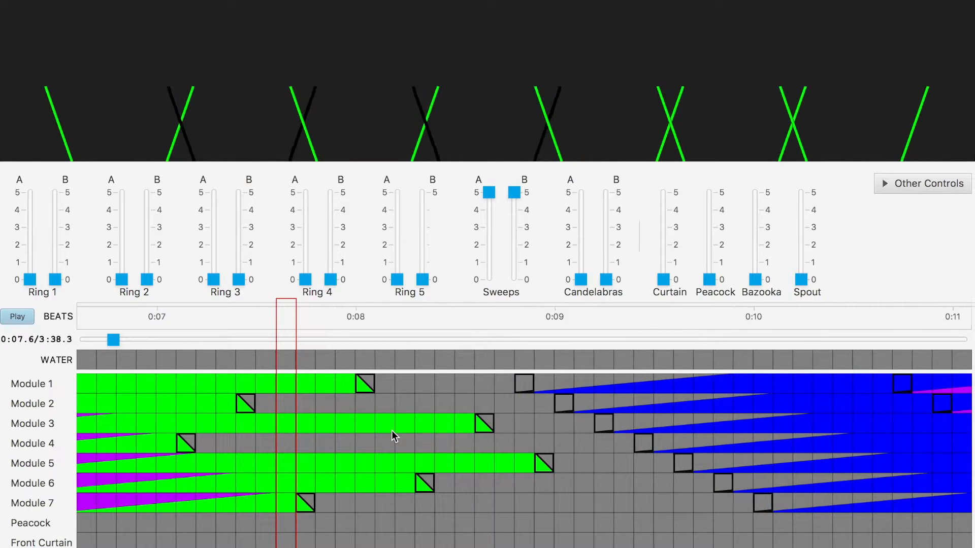
{"action": "key", "text": "Left"}
{"action": "key", "text": "Left"}
{"action": "key", "text": "Left"}
{"action": "key", "text": "Left"}
{"action": "key", "text": "Left"}
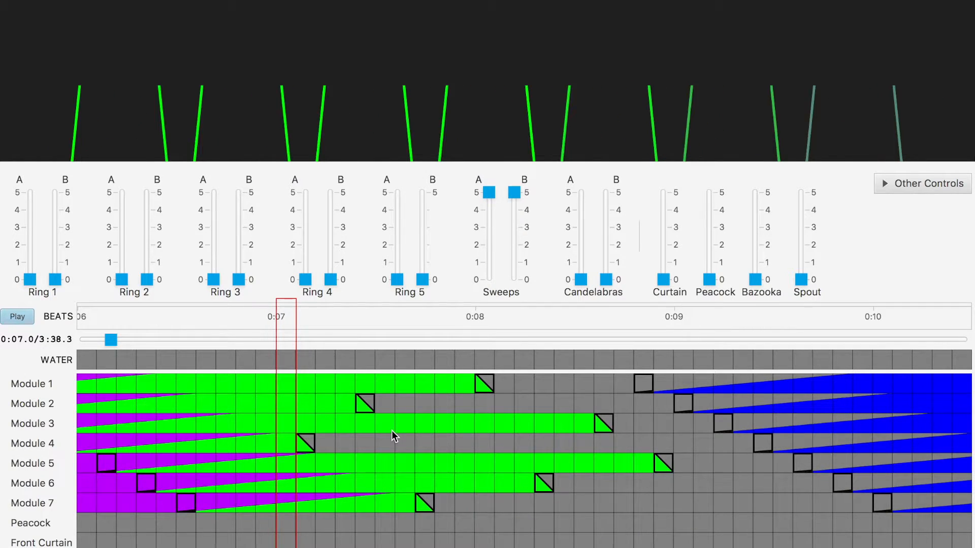
{"action": "key", "text": "Left"}
{"action": "key", "text": "Left"}
{"action": "key", "text": "Left"}
{"action": "key", "text": "Left"}
{"action": "key", "text": "Left"}
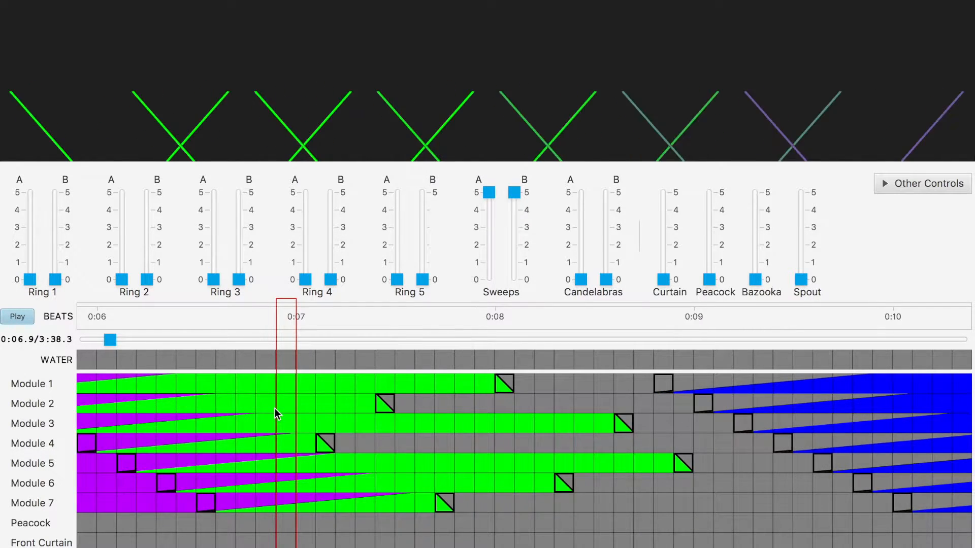
{"action": "key", "text": "Left"}
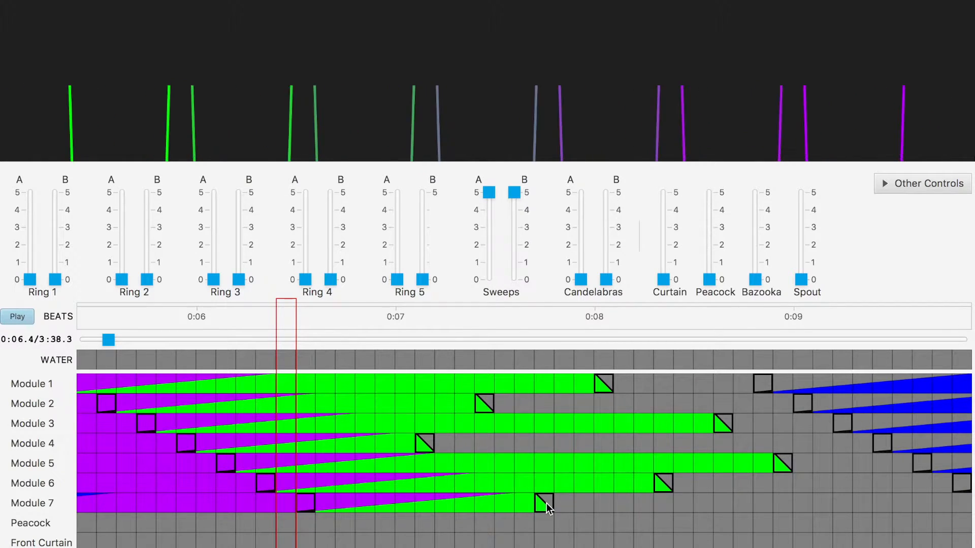
Step: Erase the diagonally split cell that ends the green light on Module 7
{"action": "scroll", "coordinate": [547, 504], "scroll_direction": "right", "scroll_amount": 2}
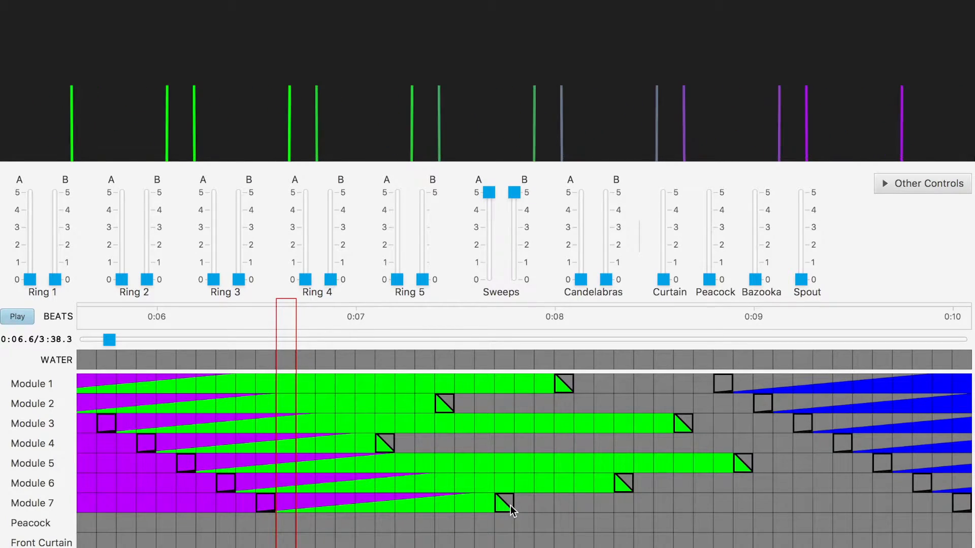
{"action": "right_click", "coordinate": [507, 504]}
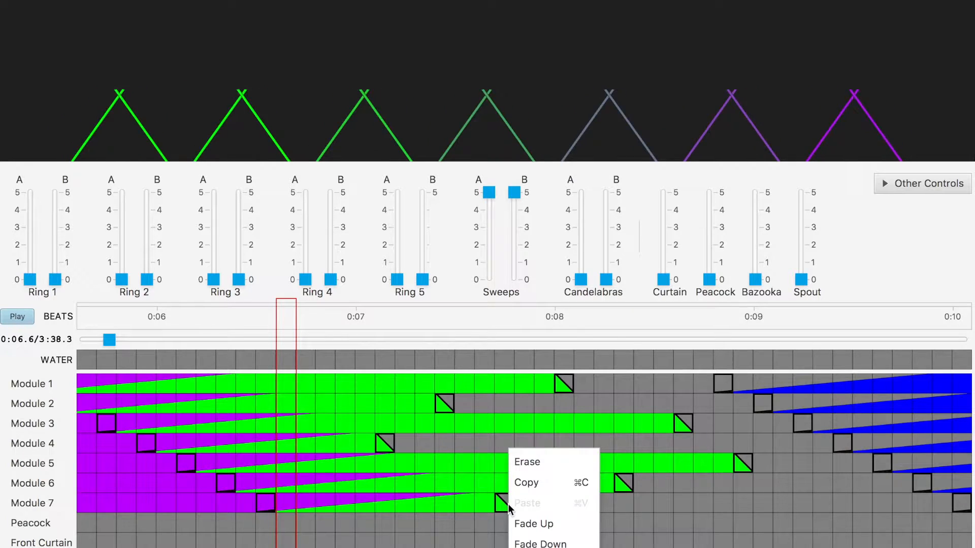
{"action": "left_click", "coordinate": [541, 460]}
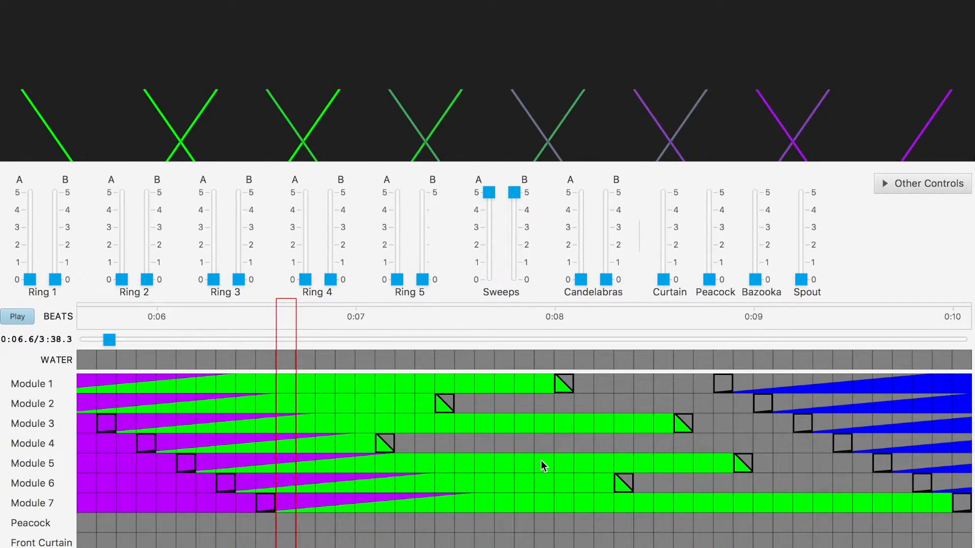
Step: Copy Module 6's diagonally split end cell and paste it on Module 7 at about 0:08.1
{"action": "right_click", "coordinate": [627, 481]}
{"action": "left_click", "coordinate": [645, 481]}
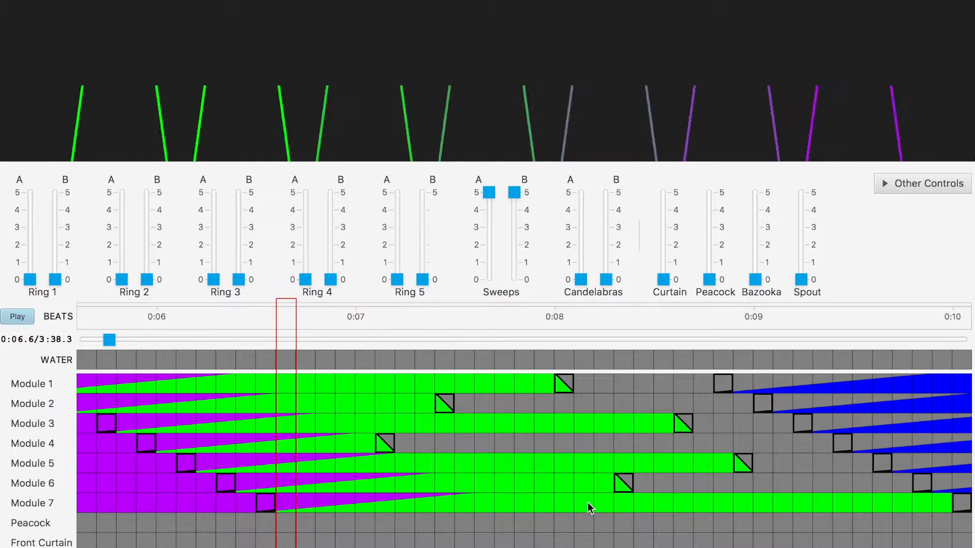
{"action": "left_click", "coordinate": [587, 501]}
{"action": "right_click", "coordinate": [587, 501]}
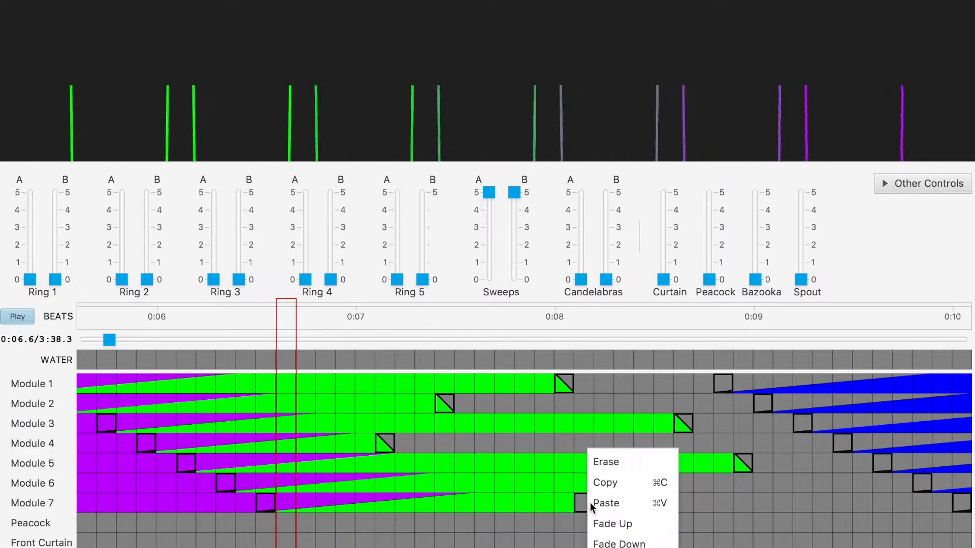
{"action": "left_click", "coordinate": [628, 504]}
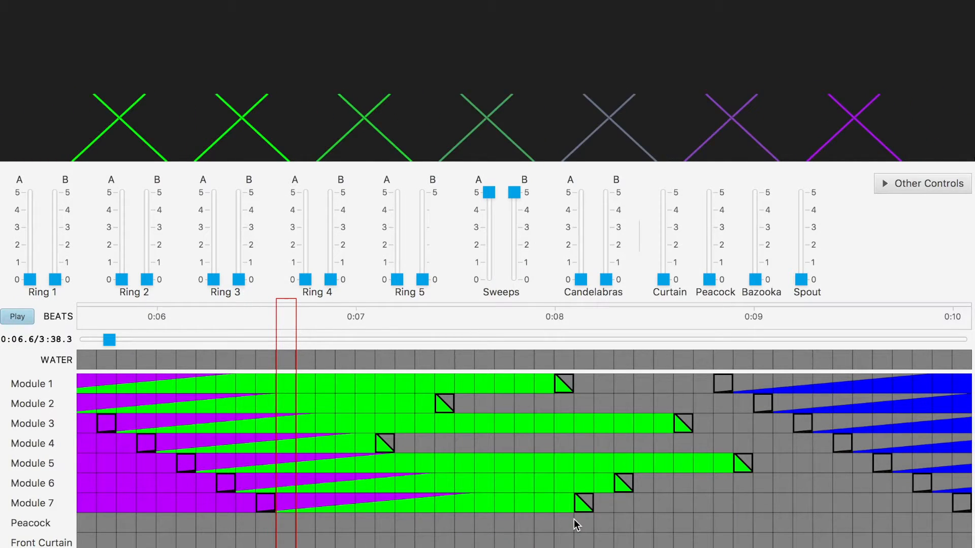
Step: Copy the diagonally split cell that ends Module 1's green light at about 0:08
{"action": "right_click", "coordinate": [571, 387]}
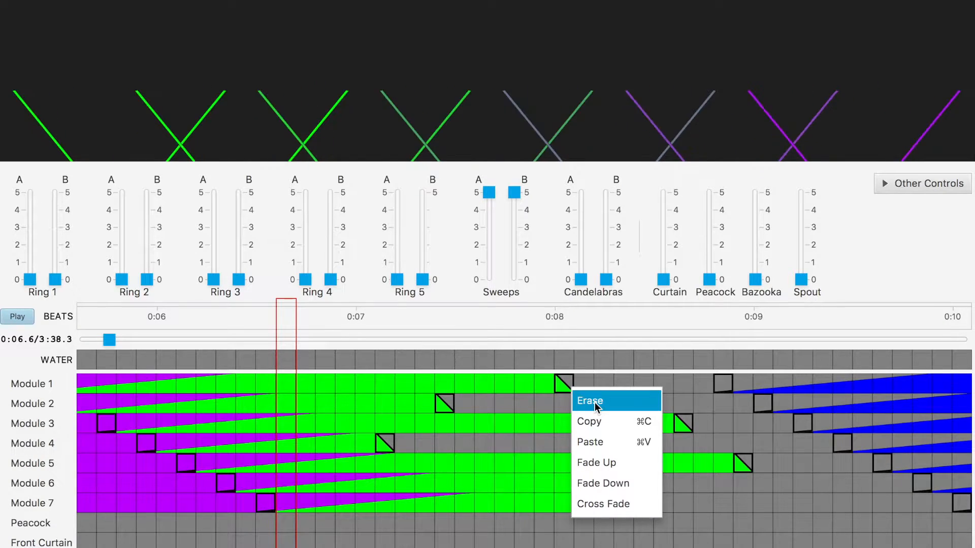
{"action": "left_click", "coordinate": [603, 428]}
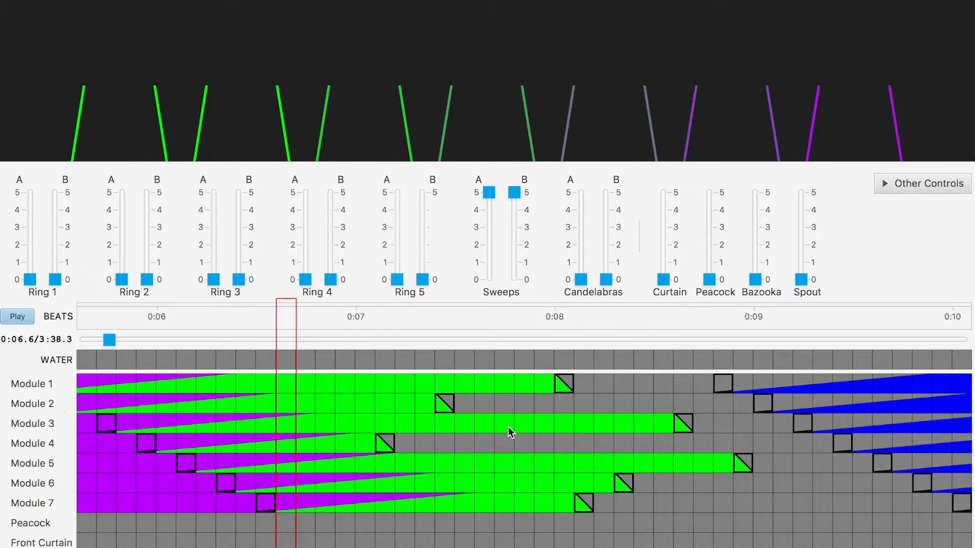
Step: Place a solid red light cell on Module 5 at about 0:00.2, near the start of the show
{"action": "scroll", "coordinate": [507, 426], "scroll_direction": "left", "scroll_amount": 10}
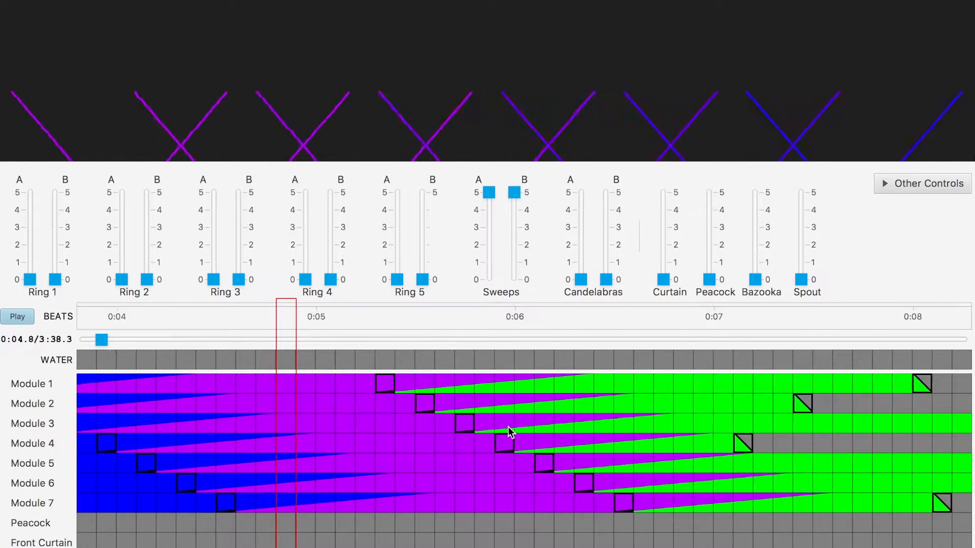
{"action": "scroll", "coordinate": [509, 431], "scroll_direction": "left", "scroll_amount": 11}
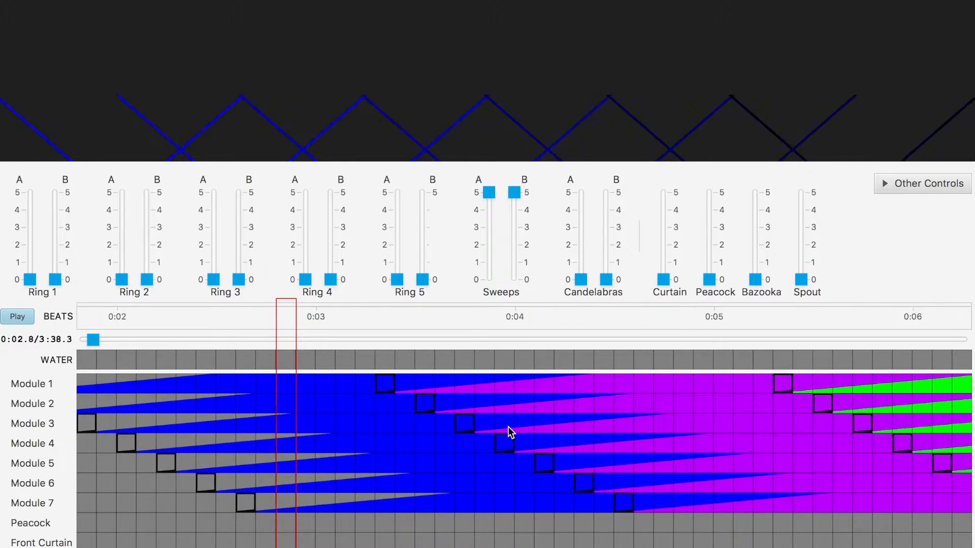
{"action": "scroll", "coordinate": [508, 426], "scroll_direction": "left", "scroll_amount": 12}
{"action": "scroll", "coordinate": [508, 426], "scroll_direction": "left", "scroll_amount": 3}
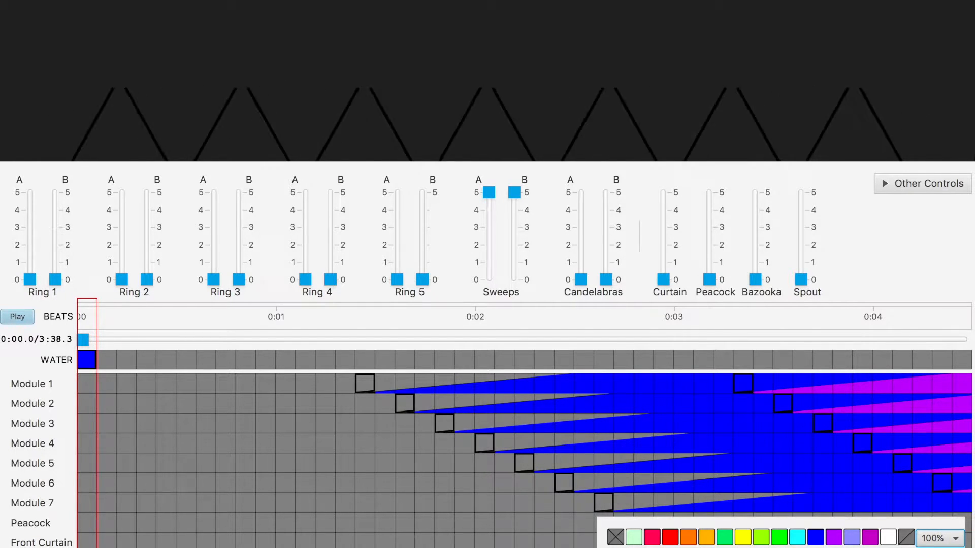
{"action": "left_click", "coordinate": [132, 462]}
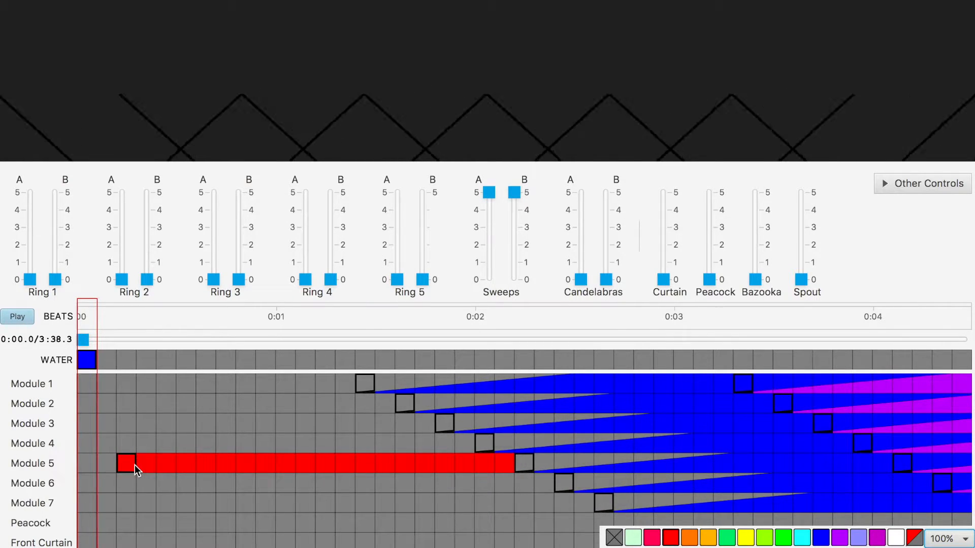
Step: Fade the red light on Module 5 up from about 0:00.2 to 0:01.2 and back down until about 0:01.8
{"action": "mouse_move", "coordinate": [133, 465]}
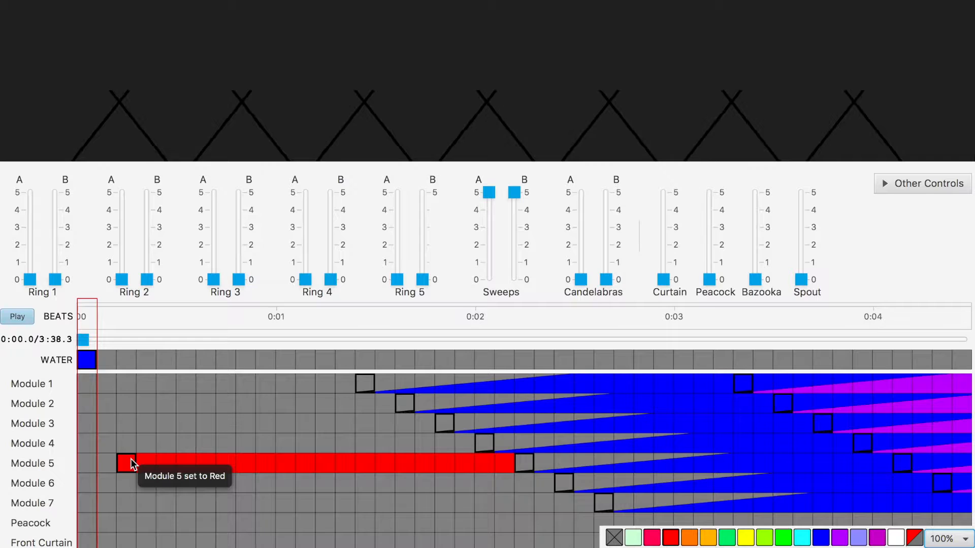
{"action": "right_click", "coordinate": [132, 459]}
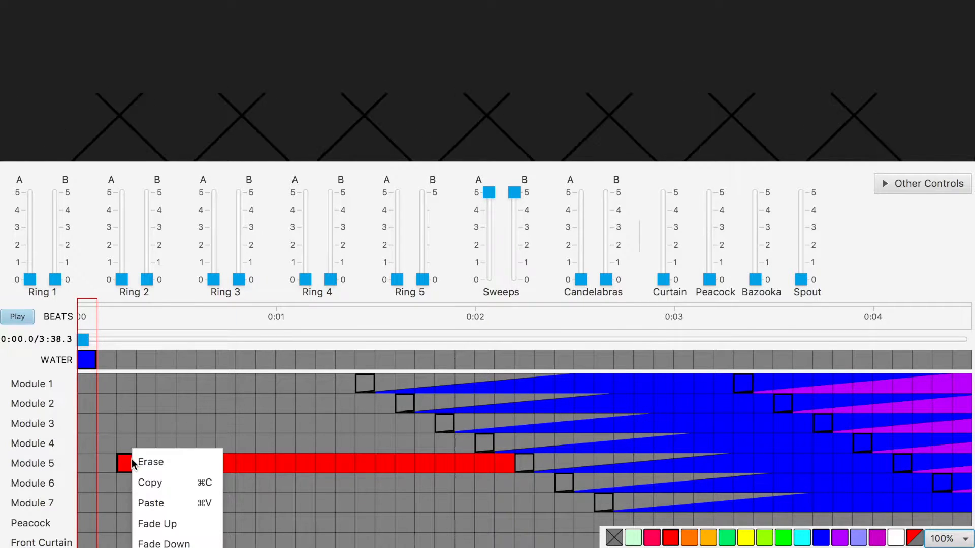
{"action": "left_click", "coordinate": [173, 524]}
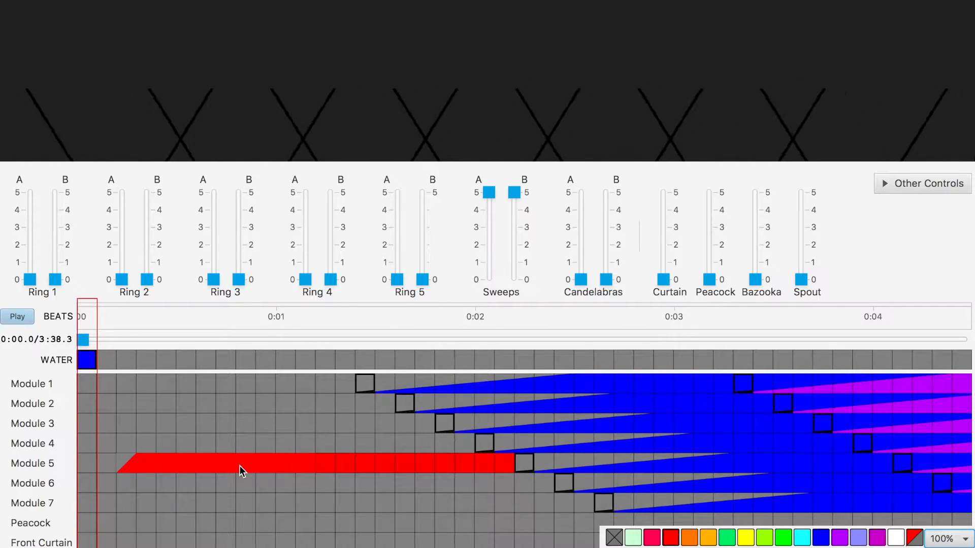
{"action": "right_click", "coordinate": [290, 463]}
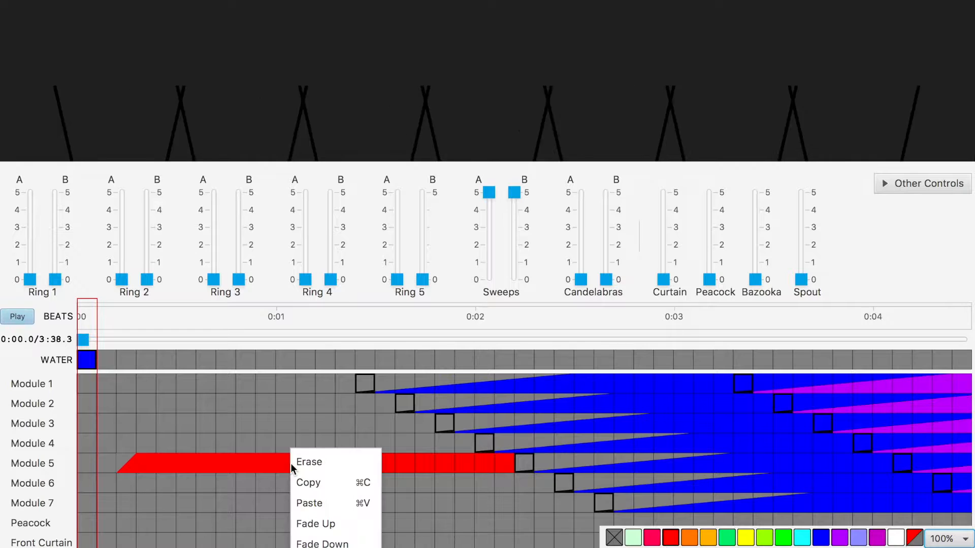
{"action": "left_click", "coordinate": [330, 527]}
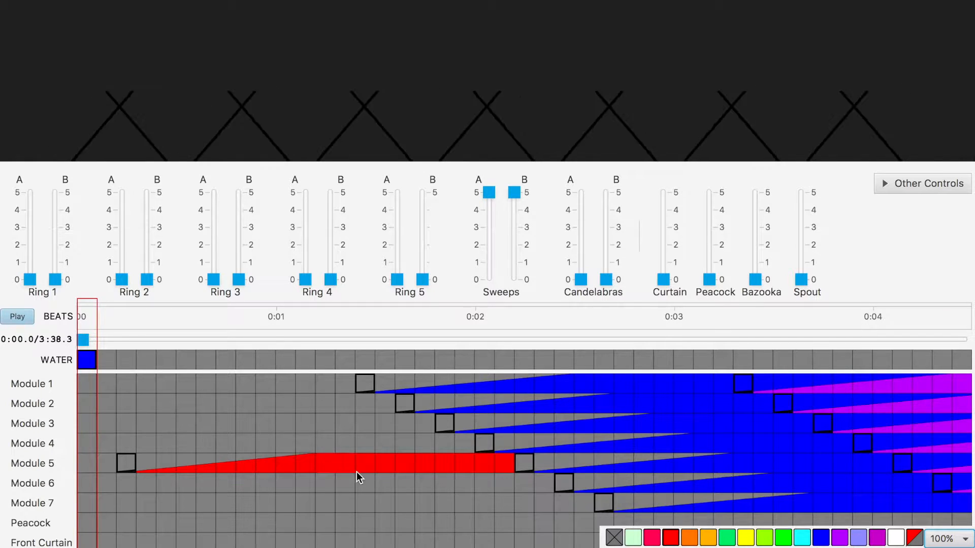
{"action": "right_click", "coordinate": [424, 467]}
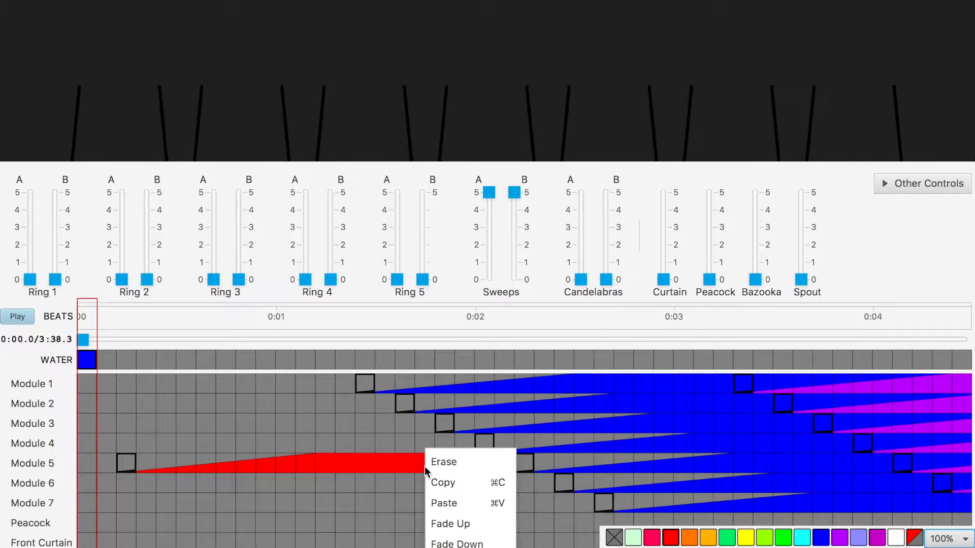
{"action": "left_click", "coordinate": [450, 543]}
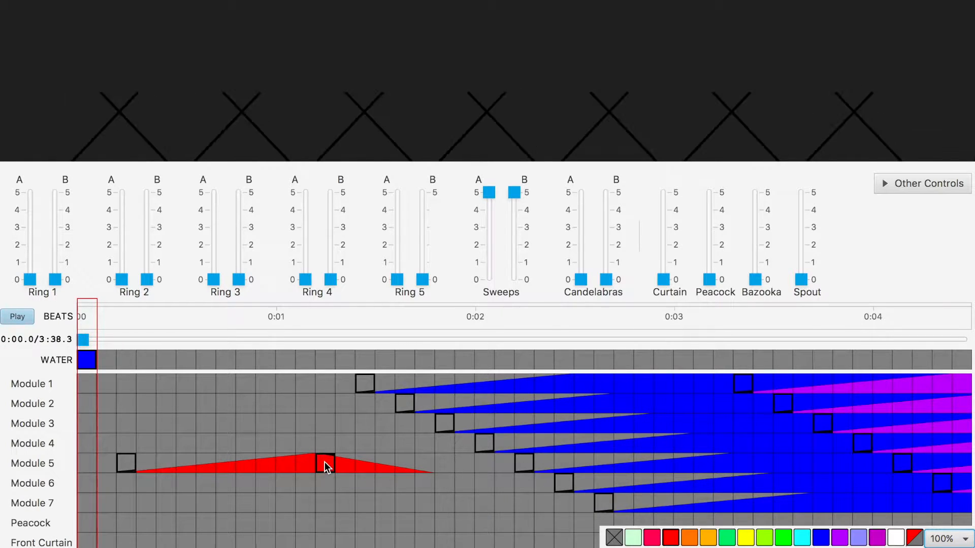
Step: Cross-fade Module 5 from red to yellow between about 0:01.2 and 0:01.8, and back to red until about 0:02.2
{"action": "mouse_move", "coordinate": [324, 462]}
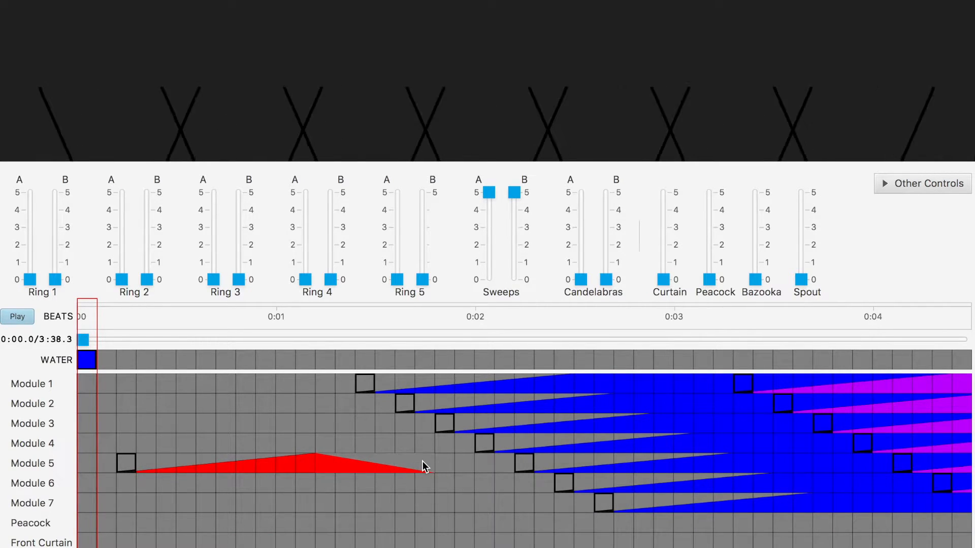
{"action": "right_click", "coordinate": [397, 464]}
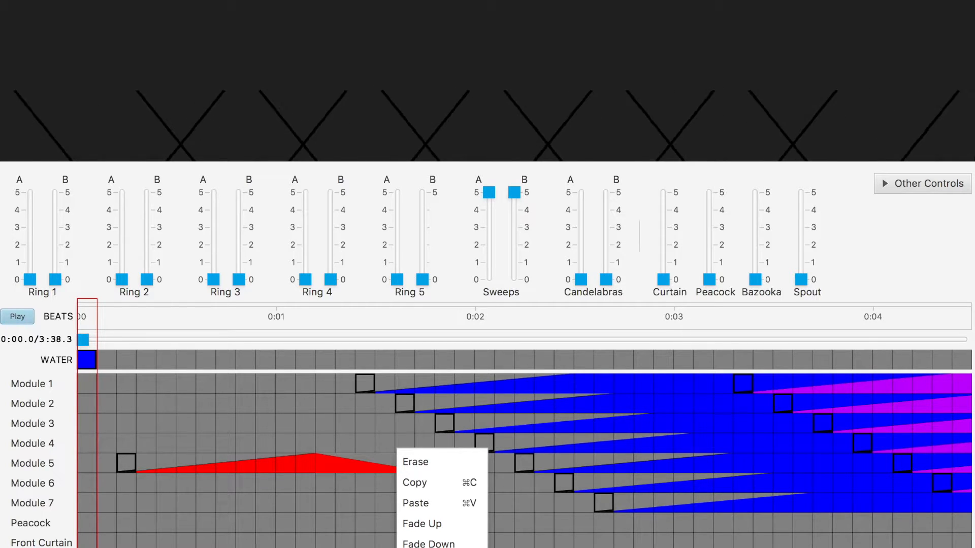
{"action": "left_click", "coordinate": [434, 519]}
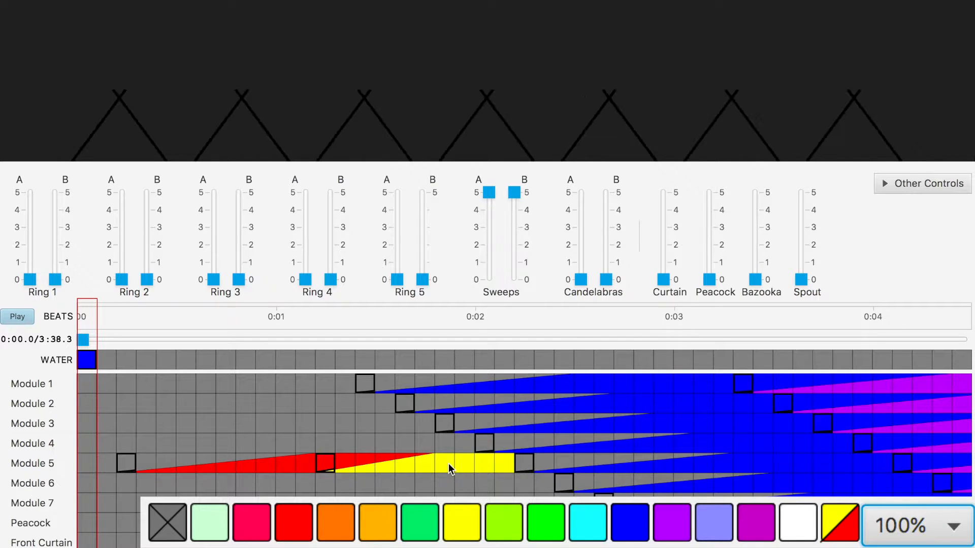
{"action": "right_click", "coordinate": [498, 467]}
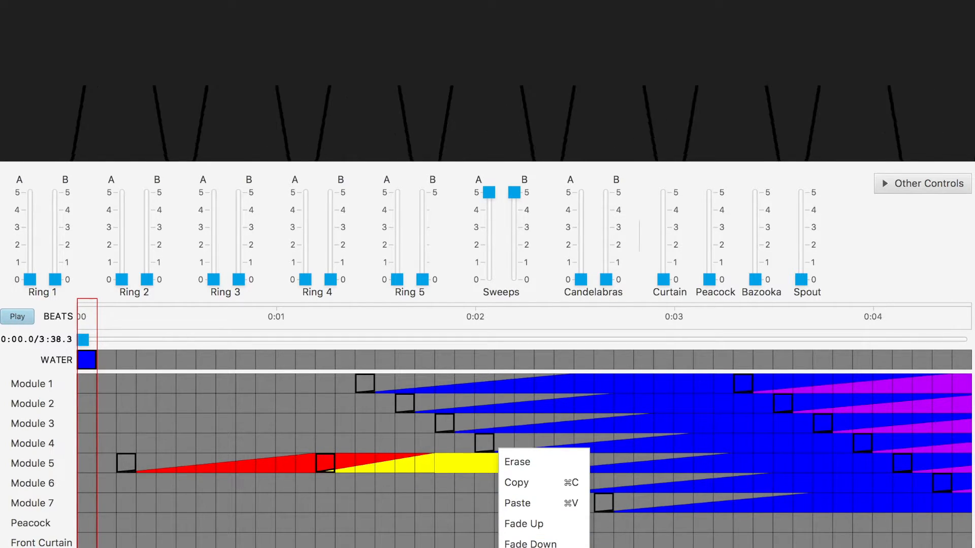
{"action": "left_click", "coordinate": [517, 503]}
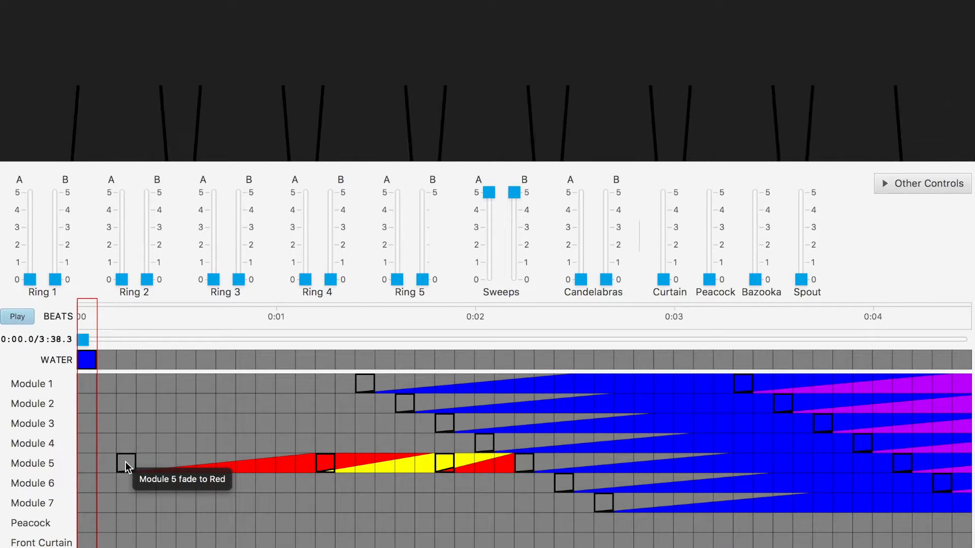
Step: Copy Module 5's red-yellow-red fade sequence and paste it on Module 6 at about 0:00.3 and Module 7 at about 0:00.4
{"action": "left_click_drag", "start_coordinate": [126, 462], "coordinate": [328, 468]}
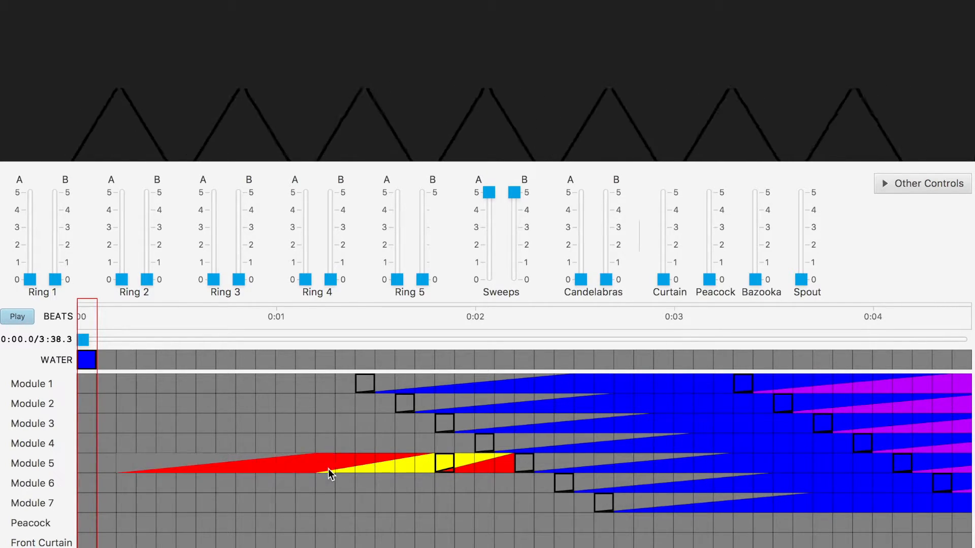
{"action": "left_click", "coordinate": [436, 462]}
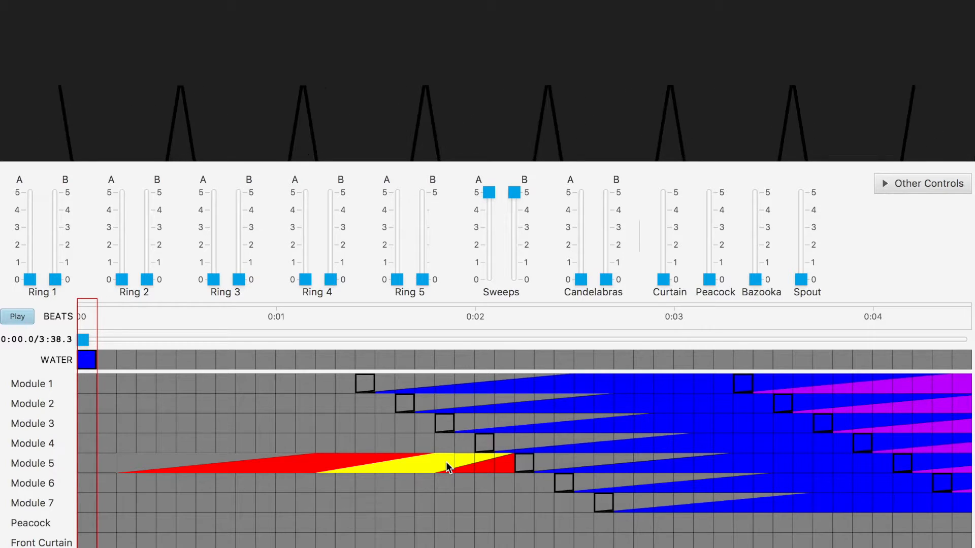
{"action": "right_click", "coordinate": [446, 461]}
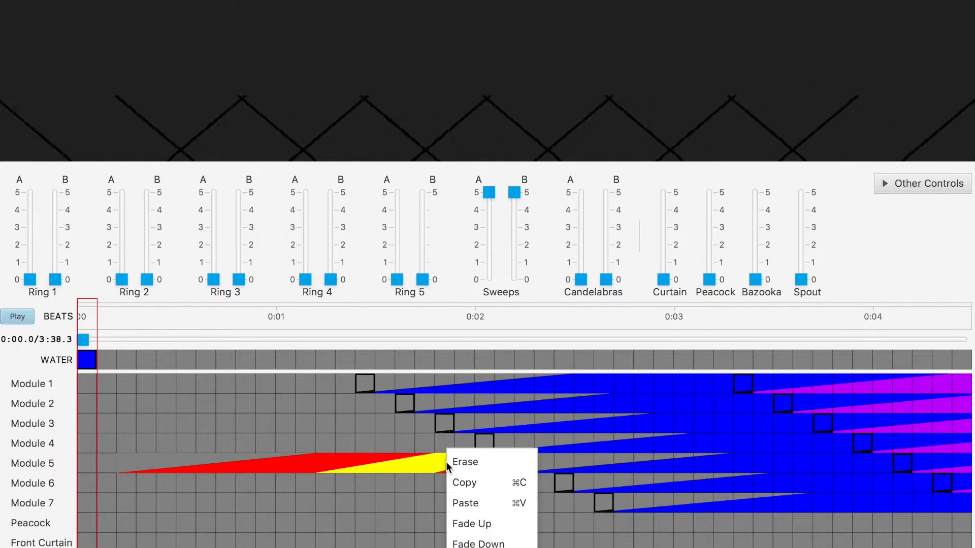
{"action": "left_click", "coordinate": [469, 483]}
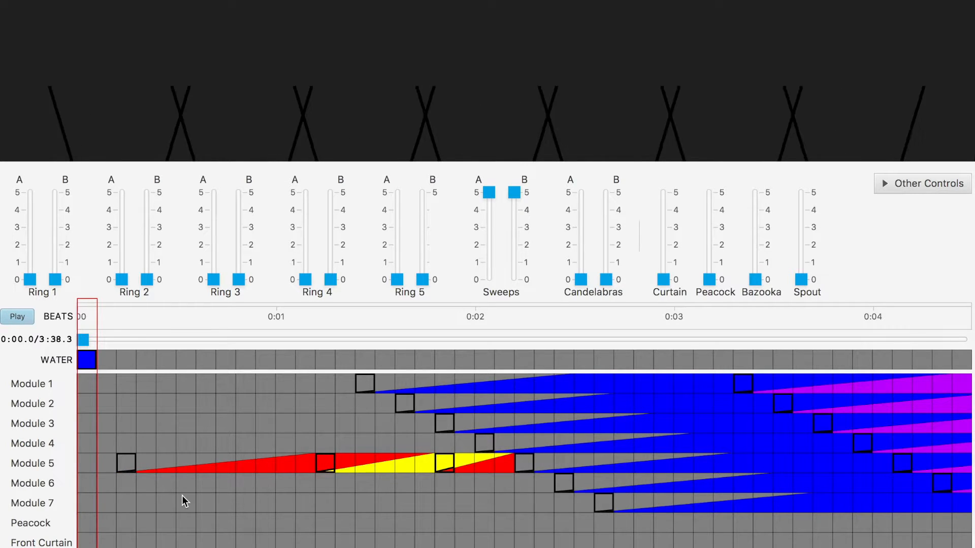
{"action": "left_click", "coordinate": [145, 479]}
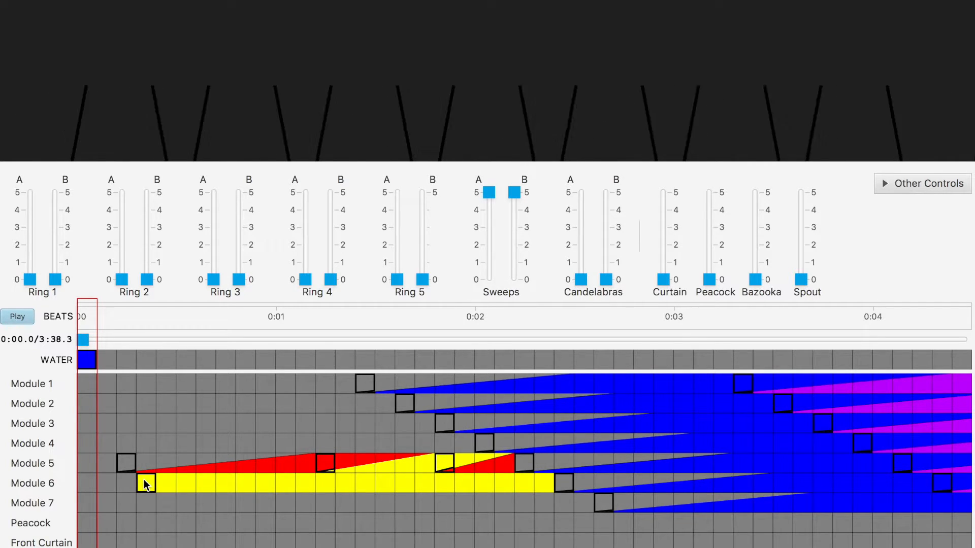
{"action": "right_click", "coordinate": [144, 479]}
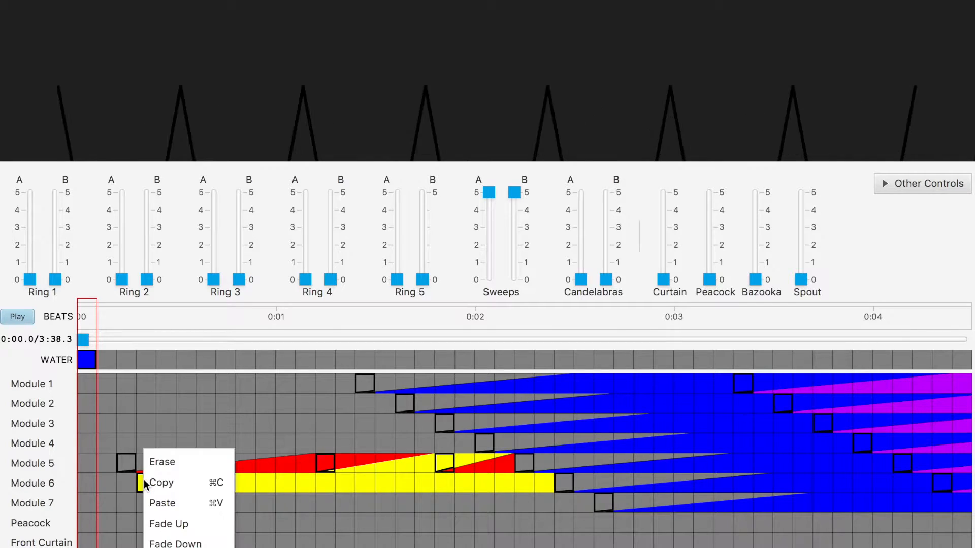
{"action": "left_click", "coordinate": [168, 502]}
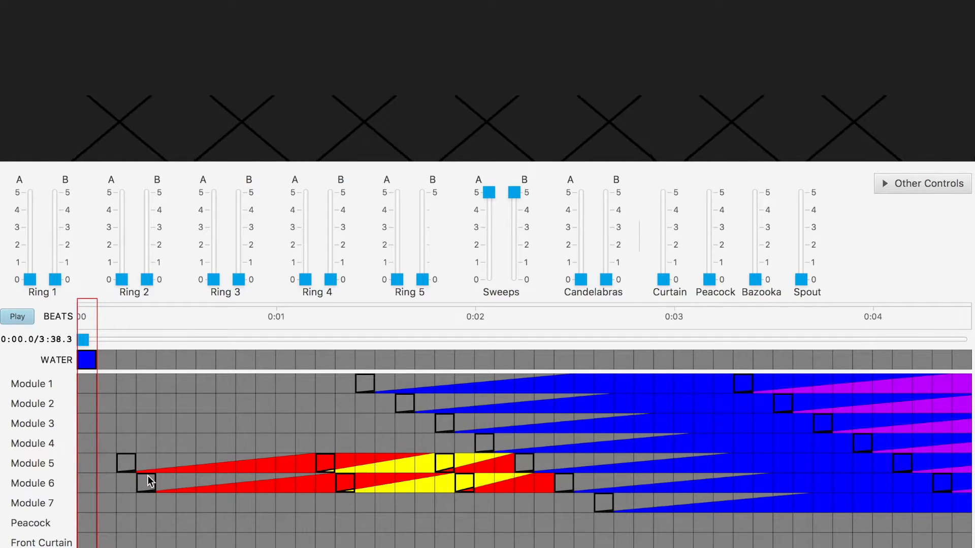
{"action": "right_click", "coordinate": [170, 501]}
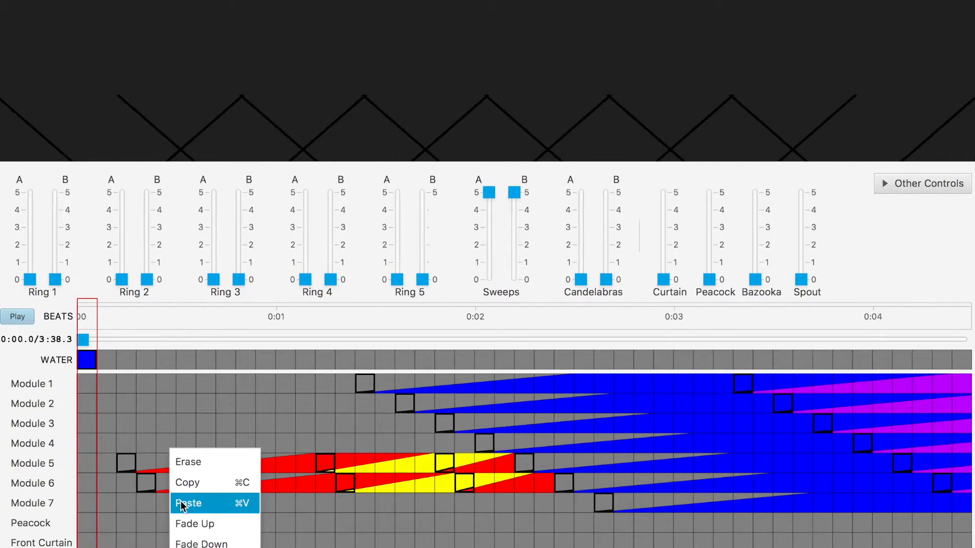
{"action": "left_click", "coordinate": [182, 506]}
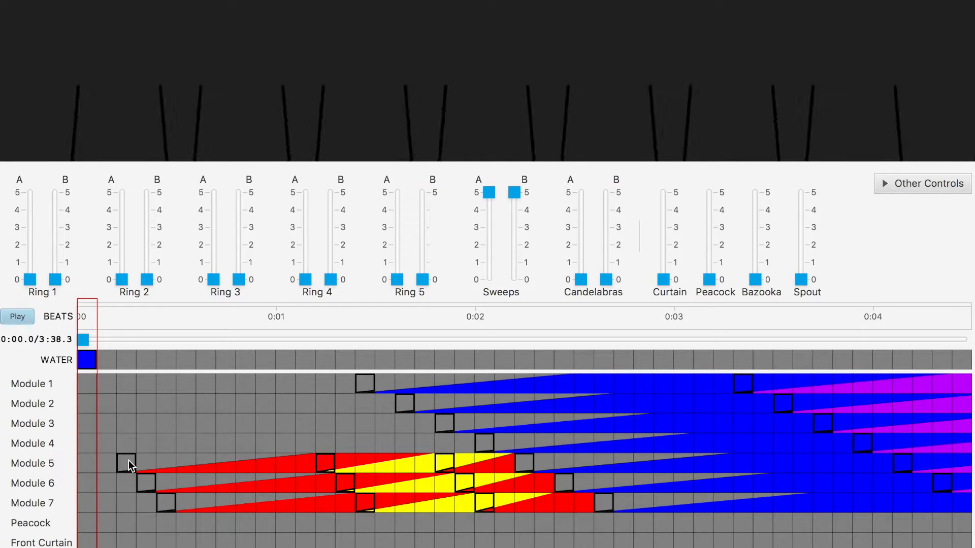
Step: Erase the red and yellow fade sequences on Modules 5, 6 and 7 ahead of their blue fades
{"action": "left_click_drag", "start_coordinate": [129, 461], "coordinate": [485, 498]}
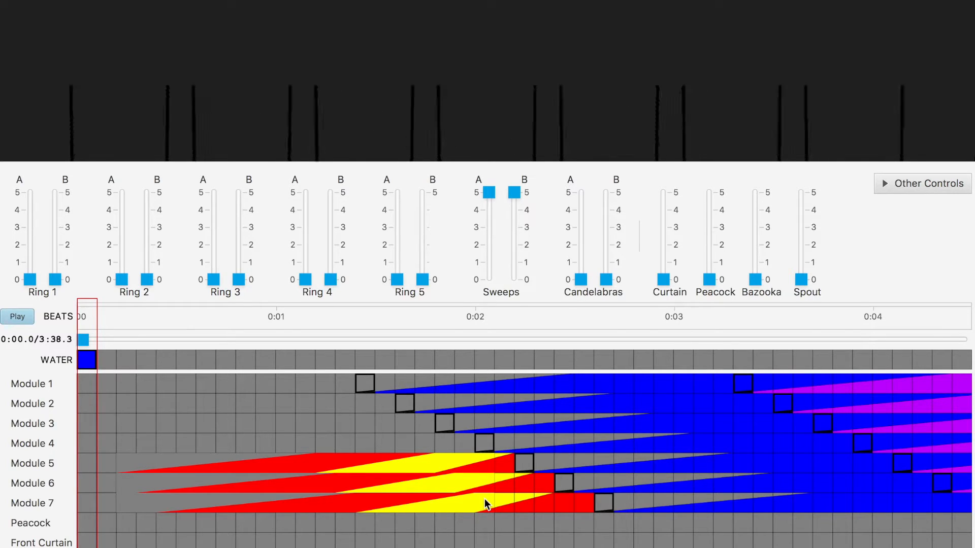
{"action": "right_click", "coordinate": [403, 488]}
{"action": "left_click", "coordinate": [432, 463]}
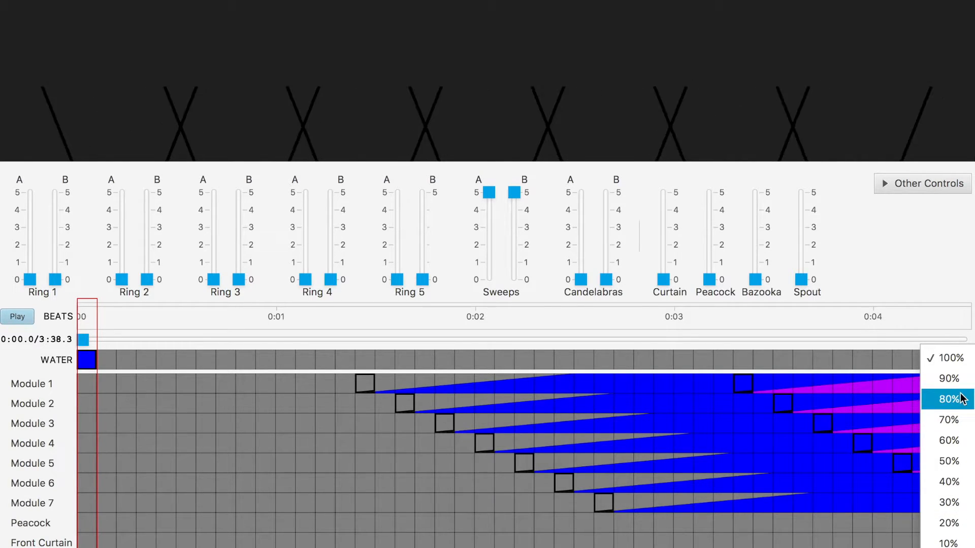
Step: Place yellow light cells on Module 2 at 100% brightness at about 0:00.1 and at 70% at about 0:00.4
{"action": "left_click", "coordinate": [957, 359]}
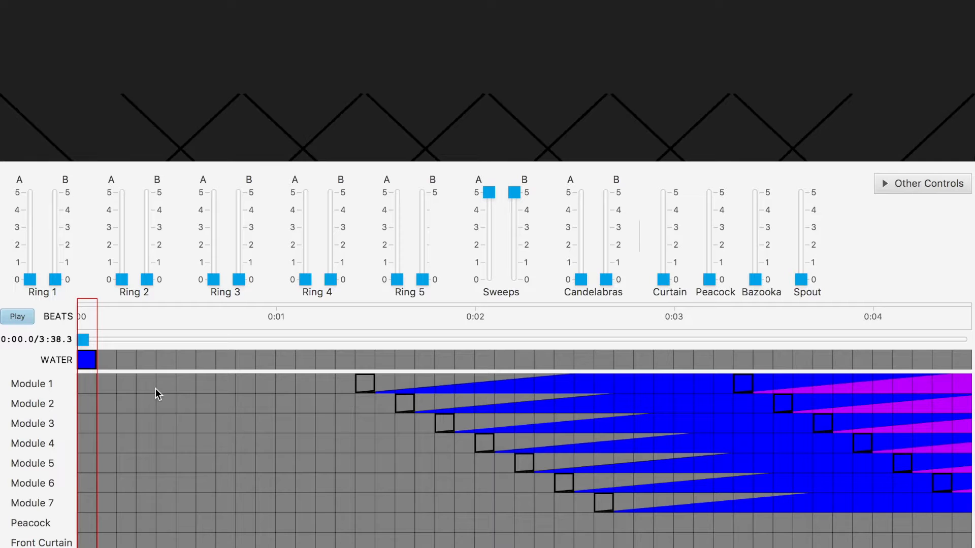
{"action": "left_click", "coordinate": [105, 404]}
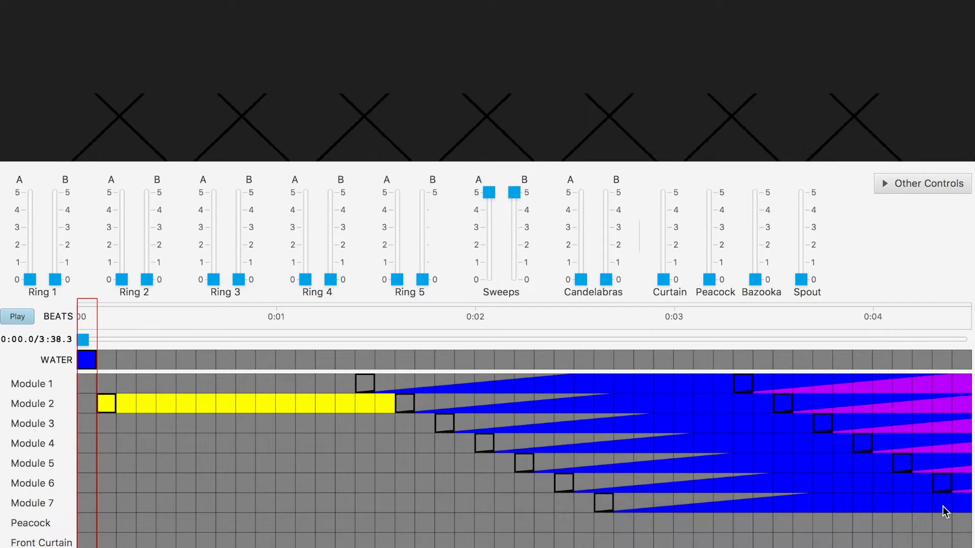
{"action": "left_click", "coordinate": [947, 547]}
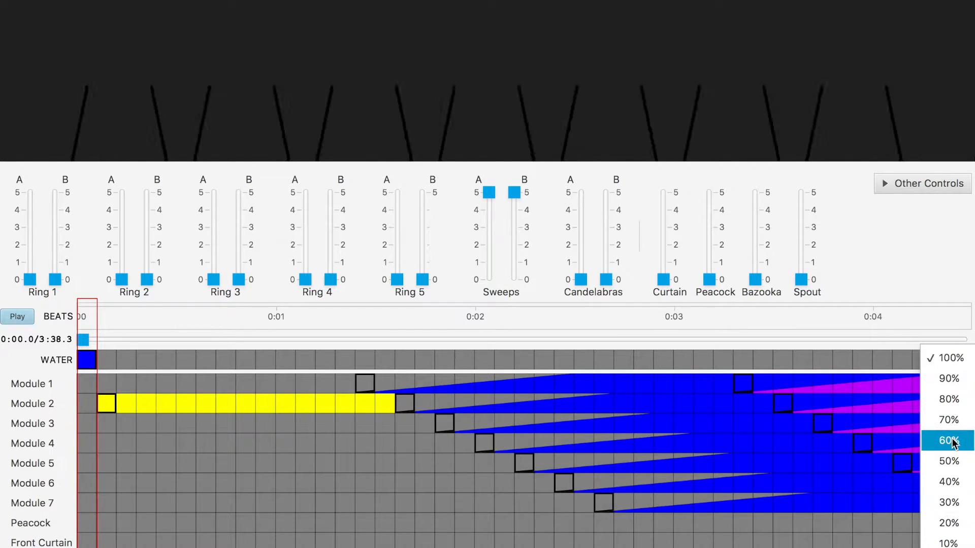
{"action": "left_click", "coordinate": [949, 420]}
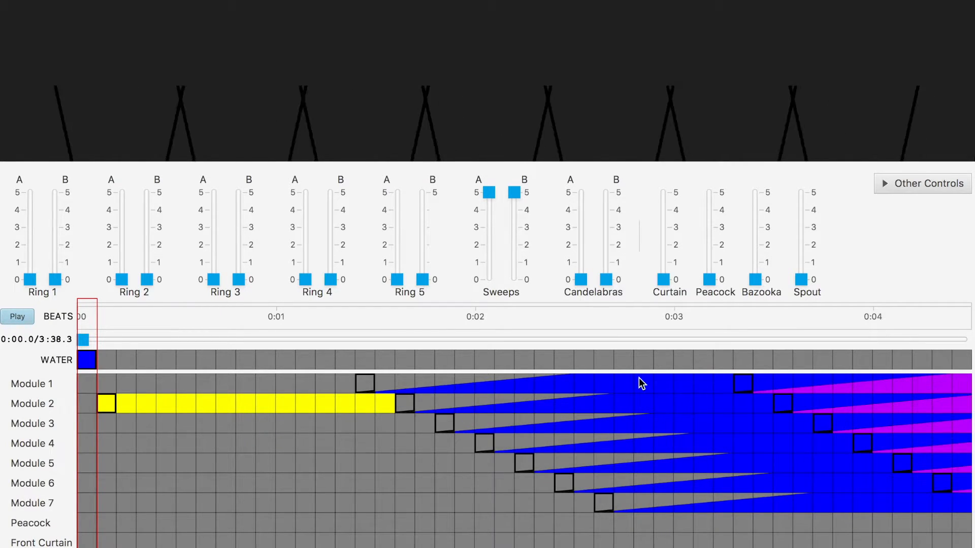
{"action": "left_click", "coordinate": [170, 405]}
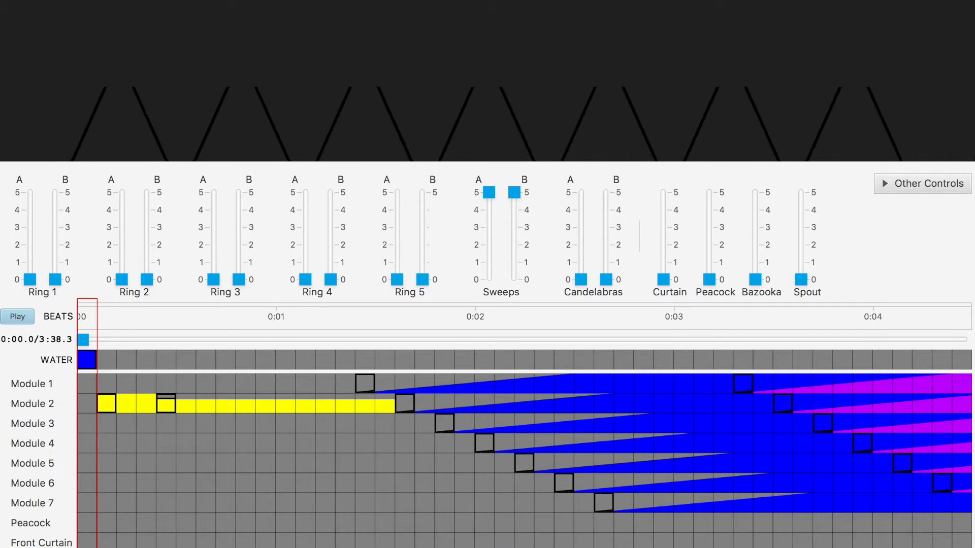
Step: Place a yellow light cell at 50% brightness on Module 2 at about 0:00.7
{"action": "left_click", "coordinate": [948, 546]}
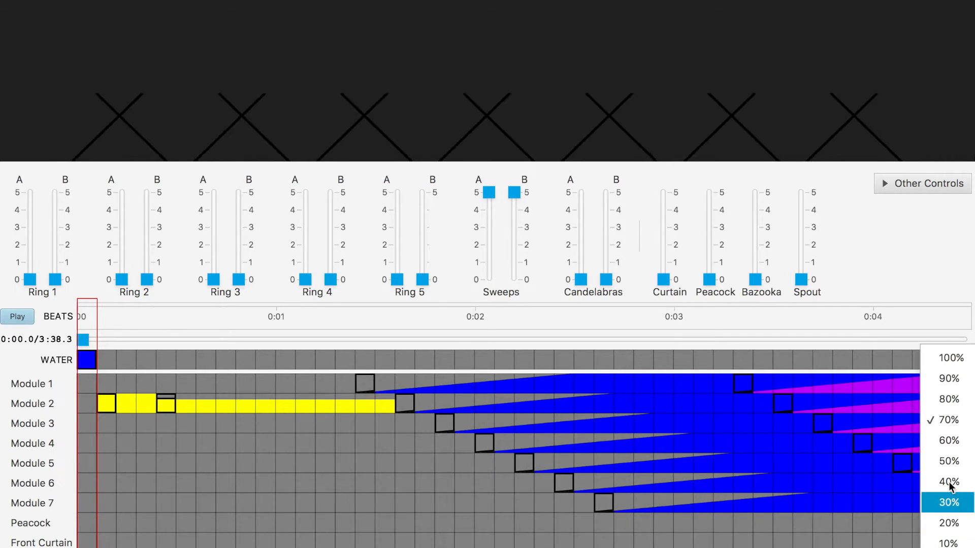
{"action": "left_click", "coordinate": [949, 461]}
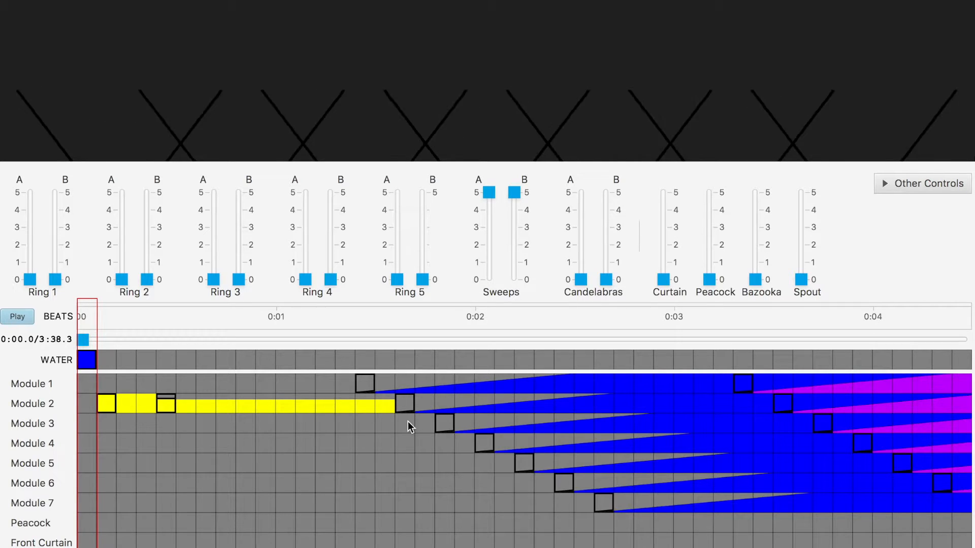
{"action": "left_click", "coordinate": [231, 402]}
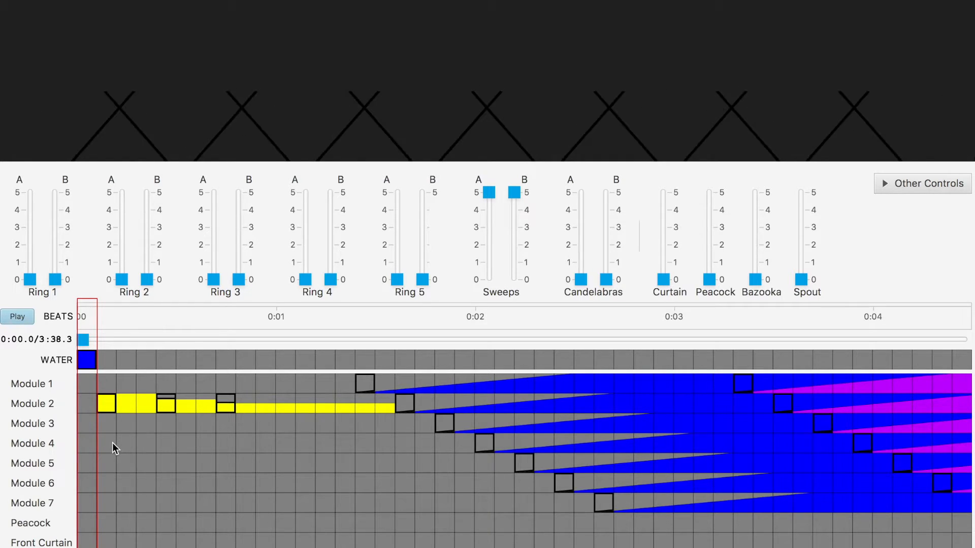
Step: Fade yellow up on Module 4 from about 0:00.1 to 0:00.6, and place 50% yellow cells over it at about 0:00.3, 0:00.4 and 0:00.5
{"action": "right_click", "coordinate": [183, 444]}
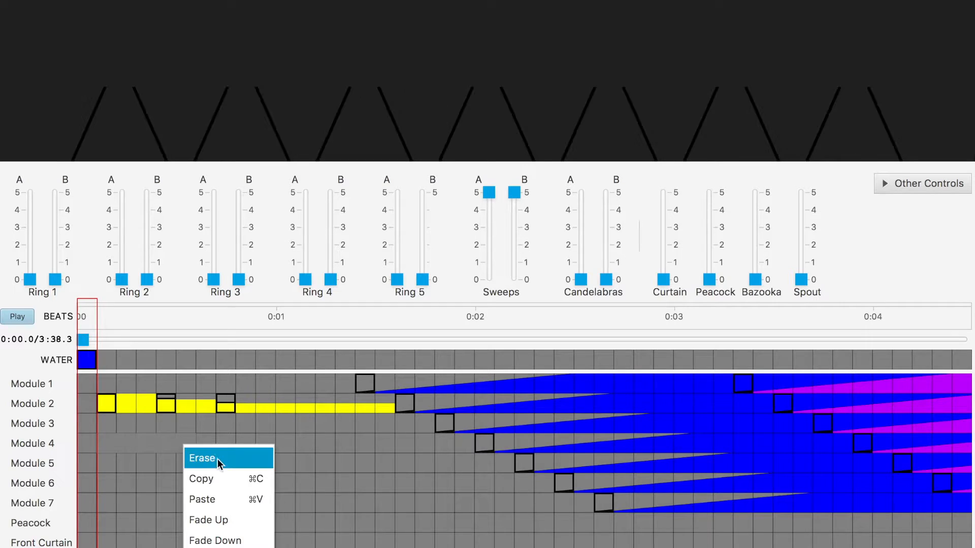
{"action": "left_click", "coordinate": [217, 521]}
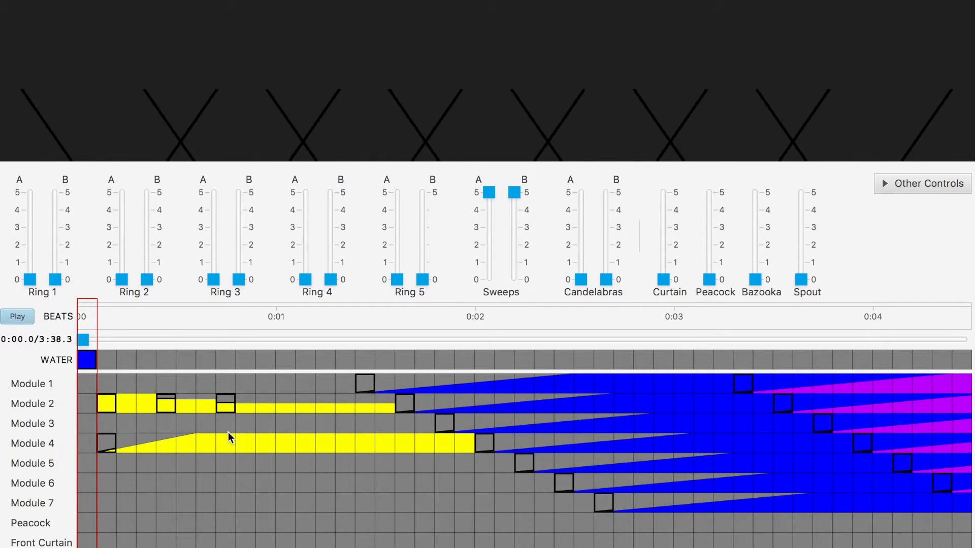
{"action": "left_click", "coordinate": [188, 440]}
{"action": "left_click", "coordinate": [170, 443]}
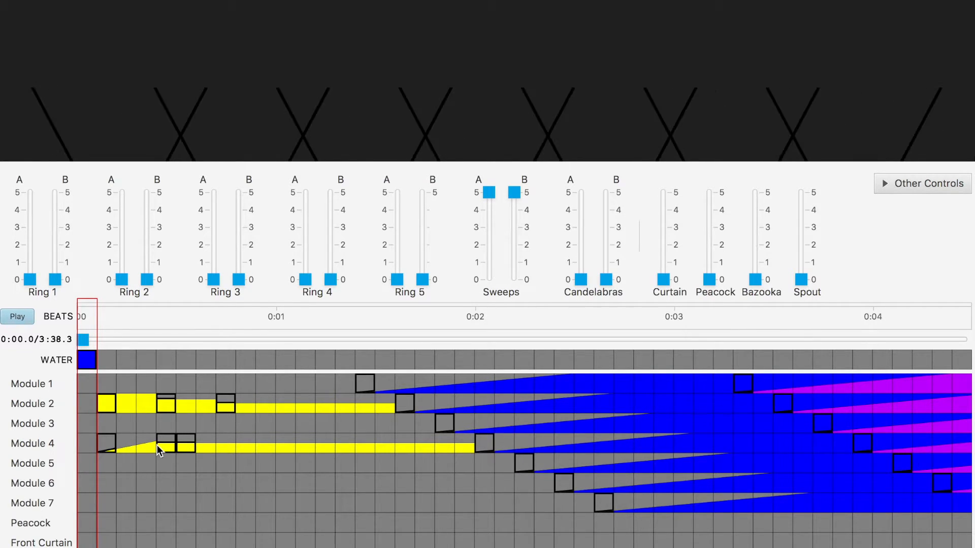
{"action": "left_click", "coordinate": [151, 446]}
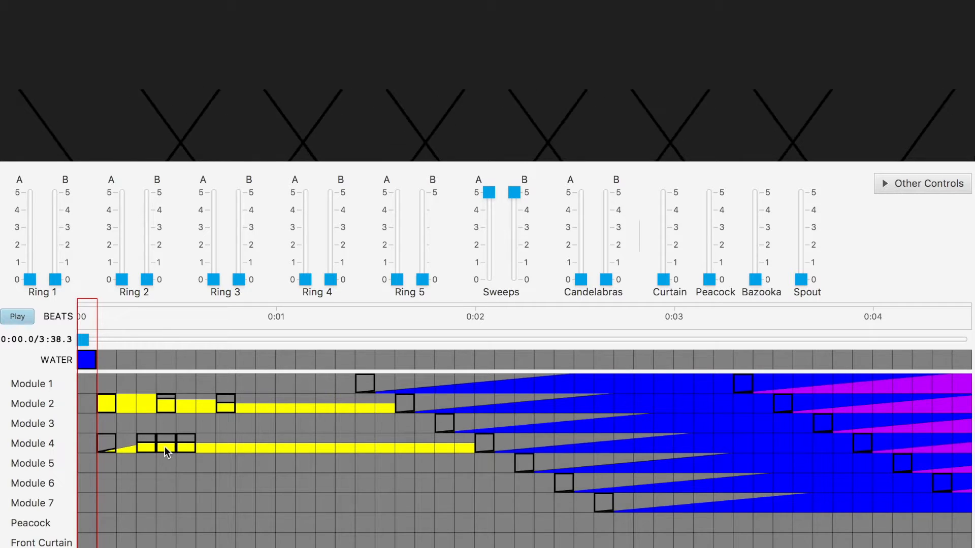
Step: Erase the 50% yellow cell at about 0:00.3 on Module 4 and all remaining yellow cells on Modules 2 and 4
{"action": "right_click", "coordinate": [152, 443]}
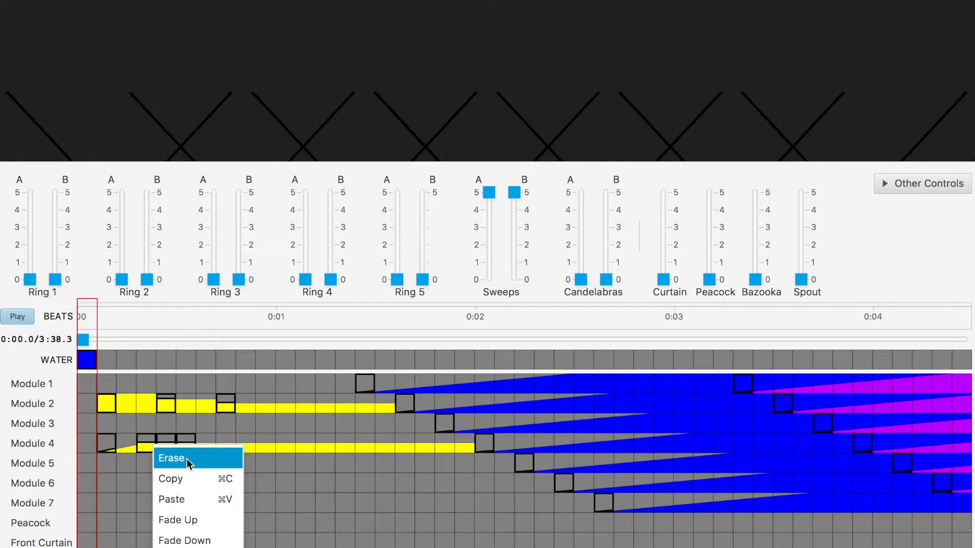
{"action": "left_click", "coordinate": [186, 459]}
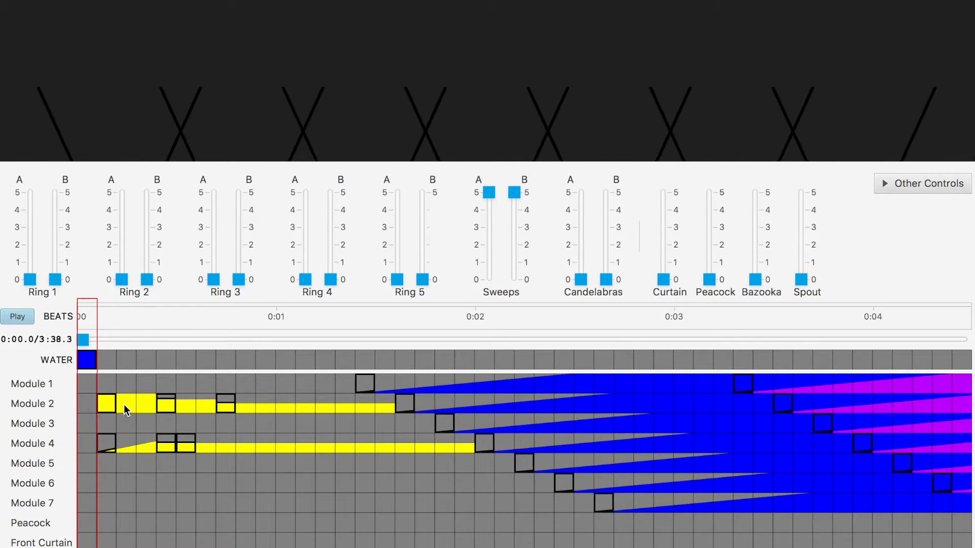
{"action": "left_click_drag", "start_coordinate": [109, 399], "coordinate": [222, 447]}
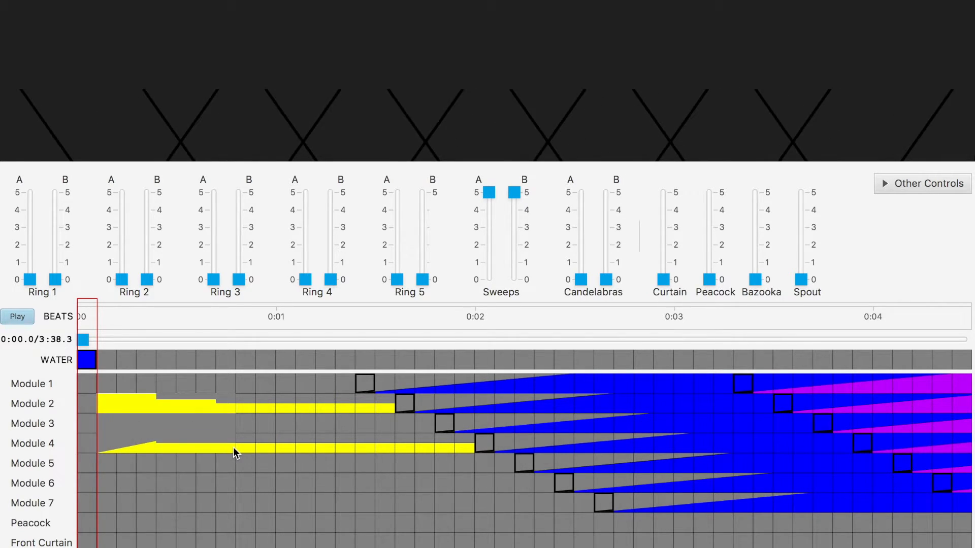
{"action": "right_click", "coordinate": [233, 447]}
{"action": "left_click", "coordinate": [247, 460]}
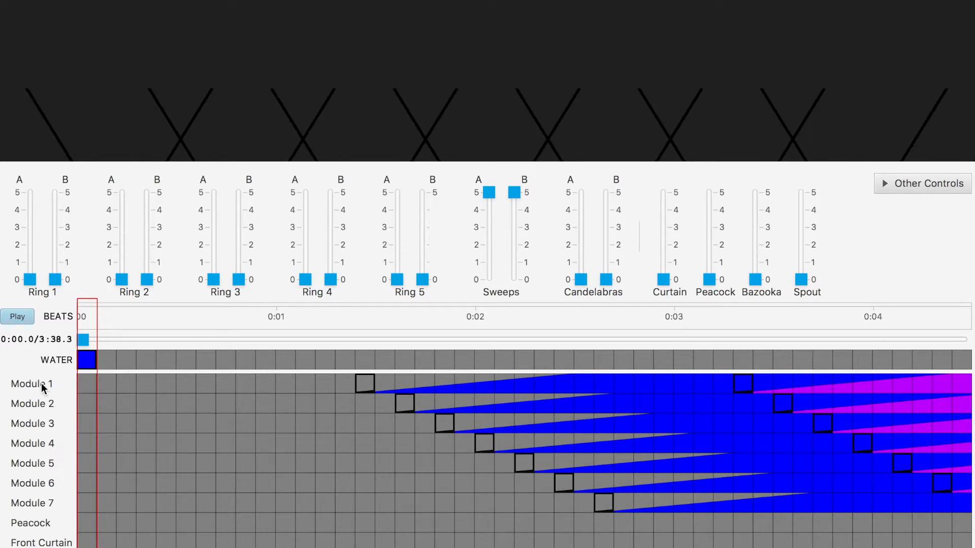
Step: Place a yellow cell at the start of Module 1 and set its brightness to 100%
{"action": "left_click", "coordinate": [84, 383]}
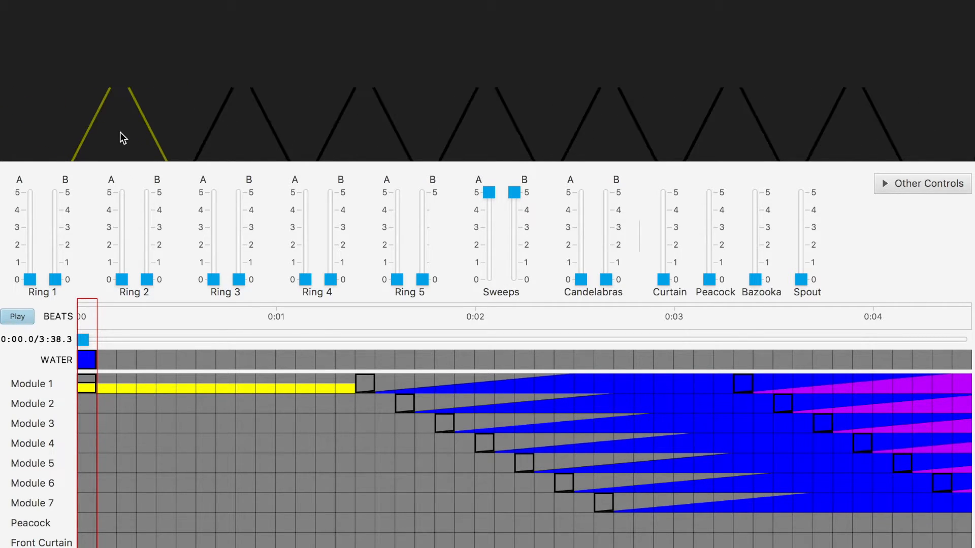
{"action": "left_click", "coordinate": [948, 546]}
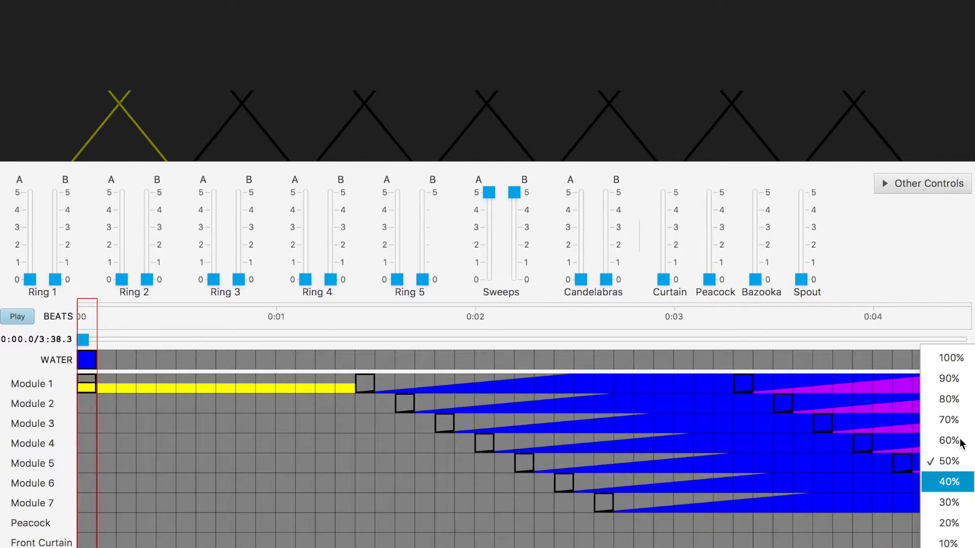
{"action": "left_click", "coordinate": [950, 356]}
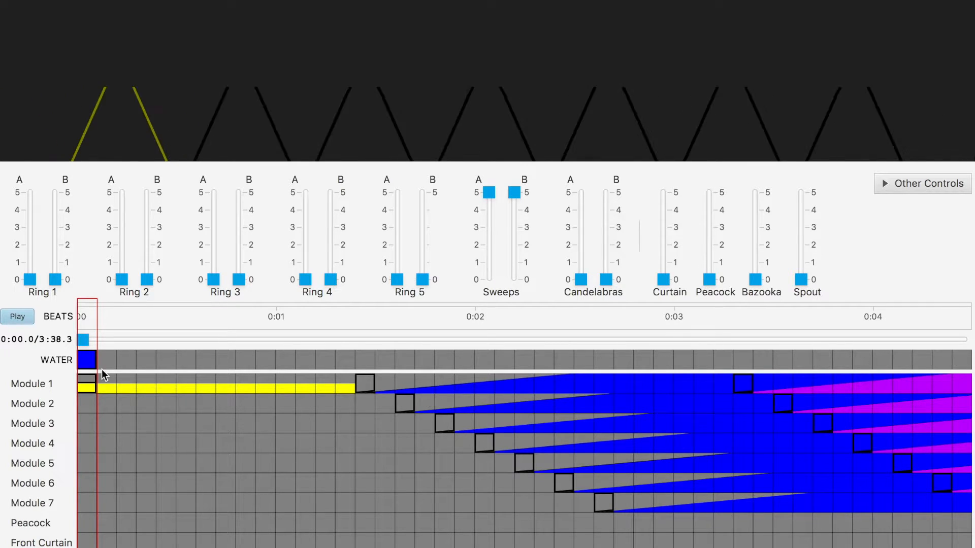
{"action": "left_click", "coordinate": [92, 382]}
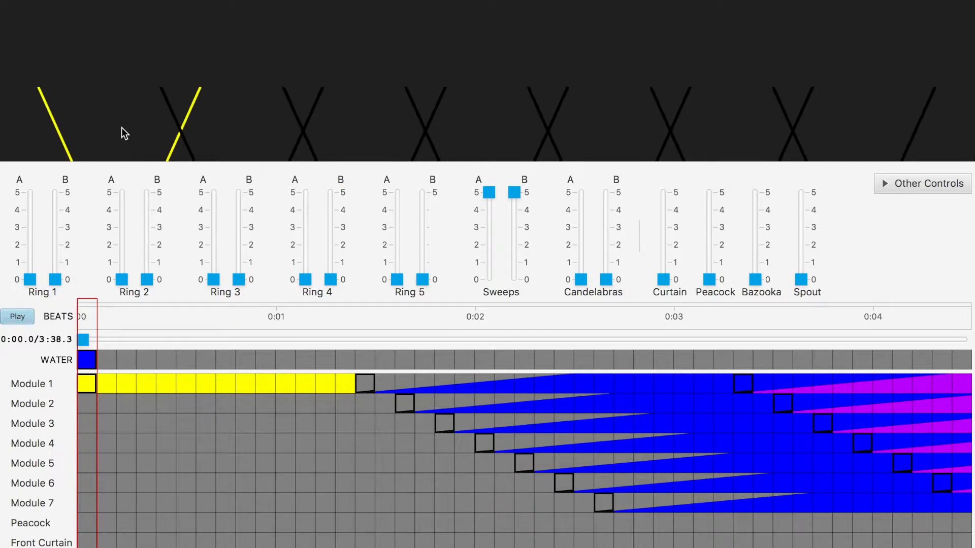
Step: Place staggered yellow cells at 100% on Modules 2 to 7 and Peacock, each 0.1 seconds after the one above, from 0:00.1 to 0:00.7
{"action": "left_click", "coordinate": [112, 404]}
{"action": "left_click", "coordinate": [127, 423]}
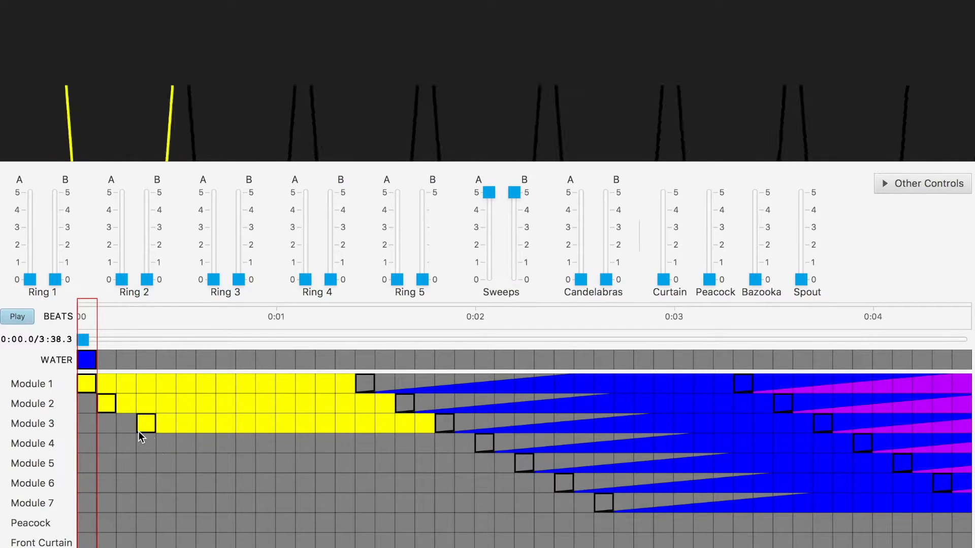
{"action": "left_click", "coordinate": [146, 425]}
{"action": "right_click", "coordinate": [148, 425]}
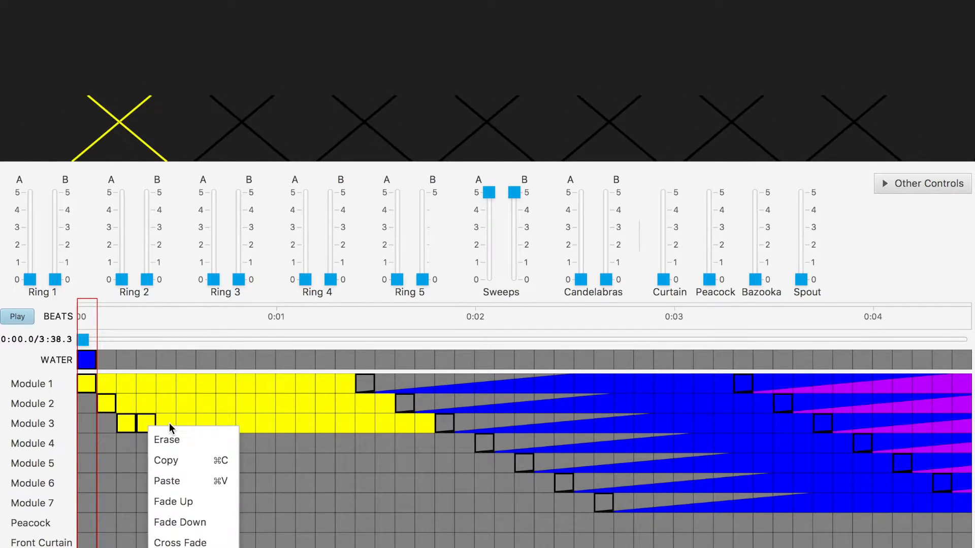
{"action": "left_click", "coordinate": [162, 438]}
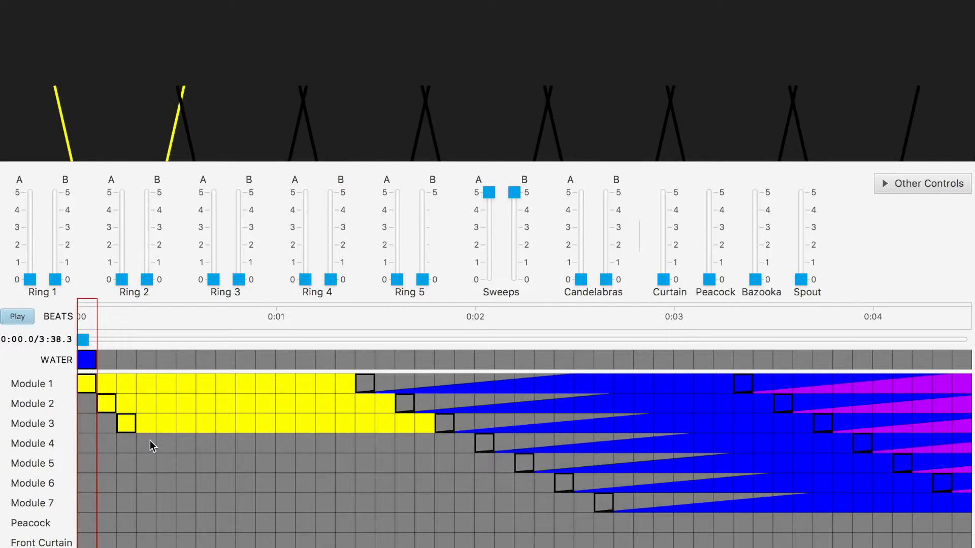
{"action": "left_click", "coordinate": [151, 442]}
{"action": "left_click", "coordinate": [170, 464]}
{"action": "left_click", "coordinate": [190, 483]}
{"action": "left_click", "coordinate": [209, 501]}
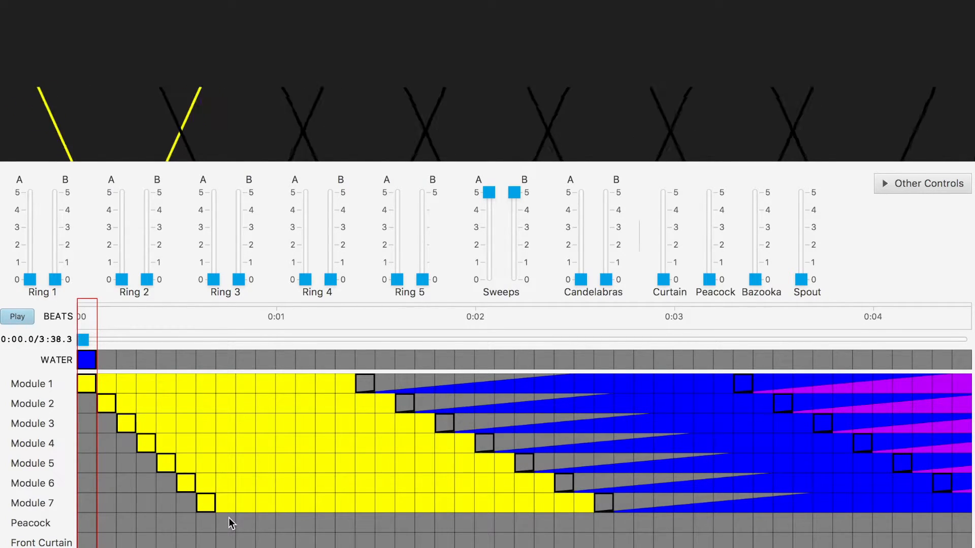
{"action": "left_click", "coordinate": [228, 517]}
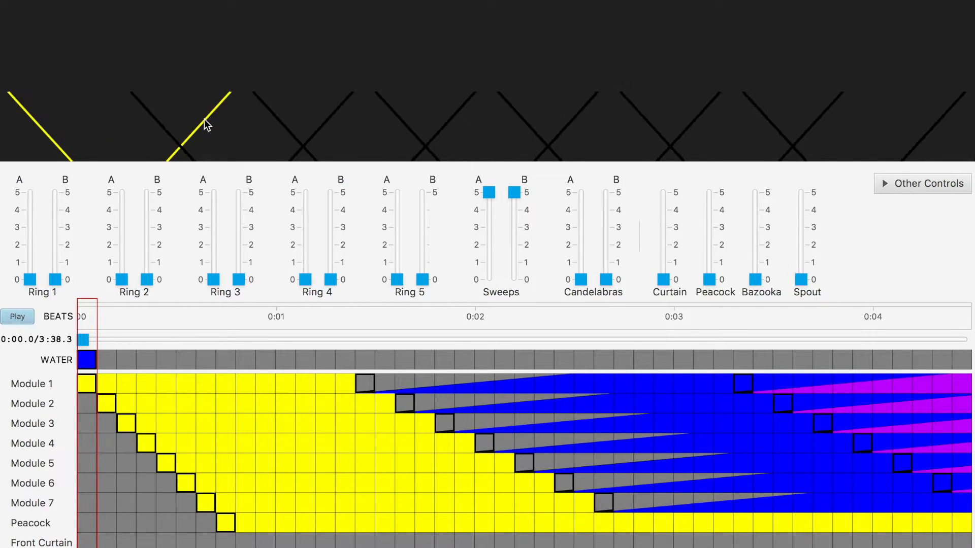
Step: Step the playhead from the start to 0:00.6 to preview the staggered yellow lights on the modules
{"action": "key", "text": "Right"}
{"action": "key", "text": "Right"}
{"action": "key", "text": "Right"}
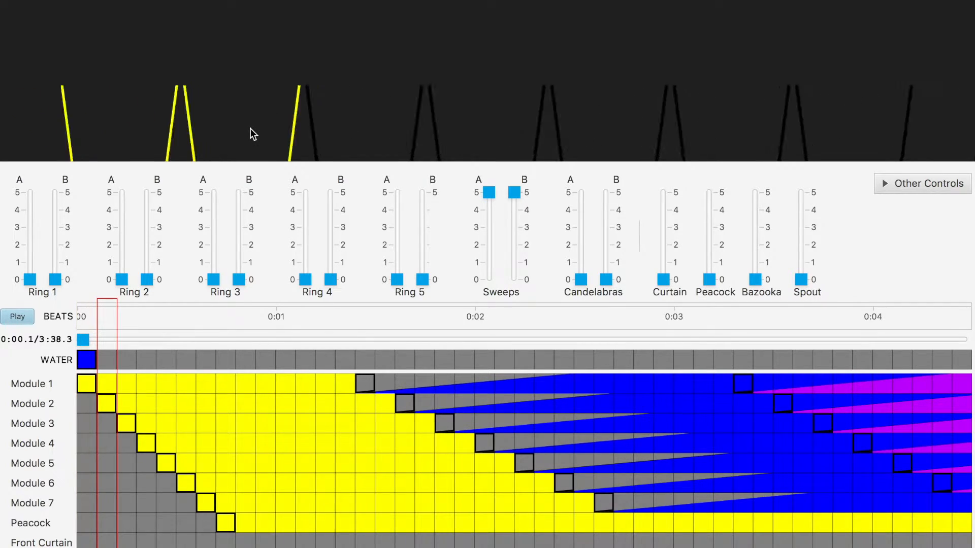
{"action": "key", "text": "Right"}
{"action": "key", "text": "Right"}
{"action": "key", "text": "Right"}
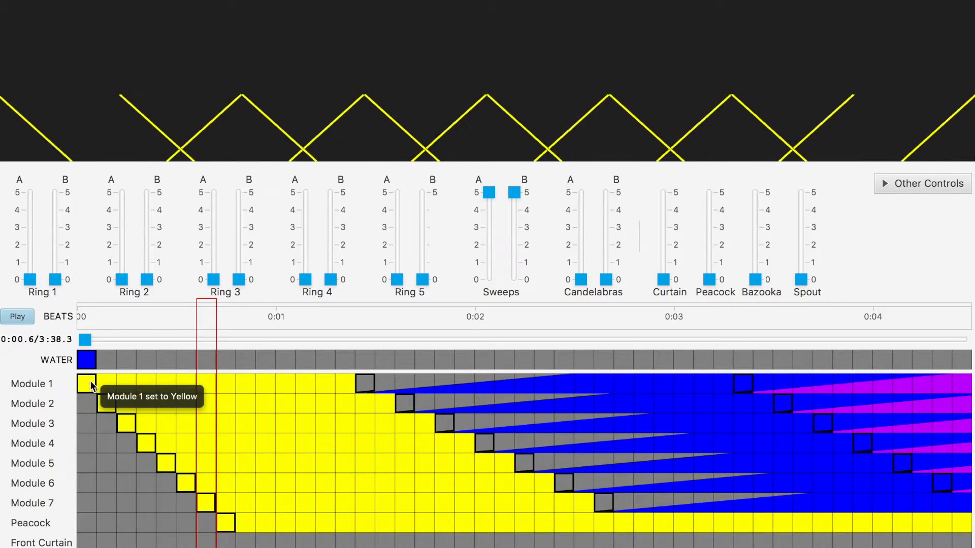
Step: Erase the staggered yellow cells and place yellow cells at 0:00.0 on Modules 1 to 7 and Peacock instead
{"action": "left_click_drag", "start_coordinate": [88, 382], "coordinate": [224, 512]}
{"action": "right_click", "coordinate": [224, 516]}
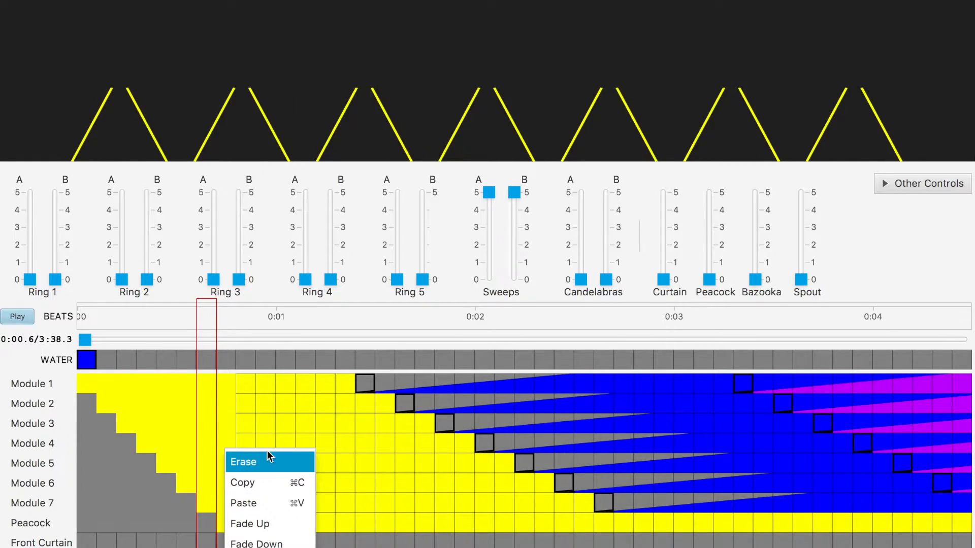
{"action": "left_click", "coordinate": [261, 462]}
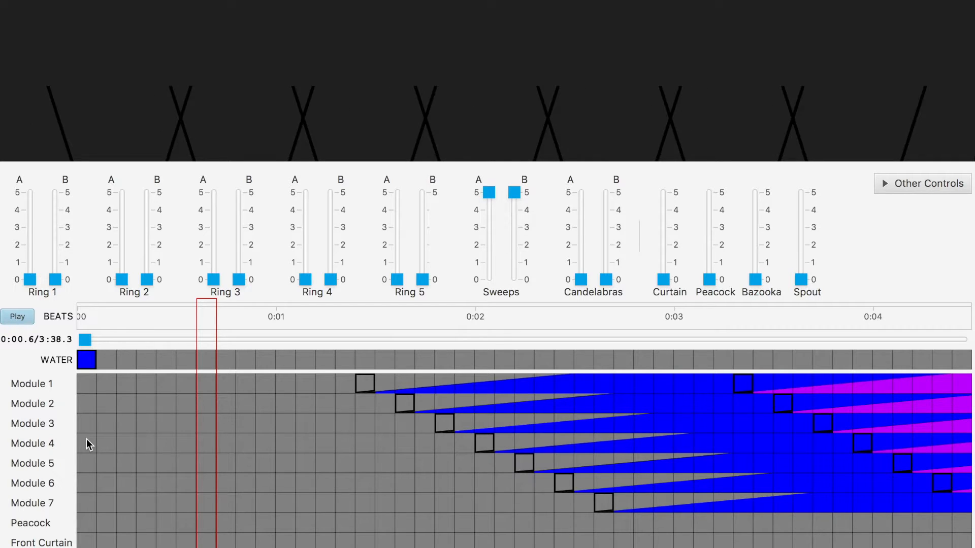
{"action": "left_click", "coordinate": [85, 526]}
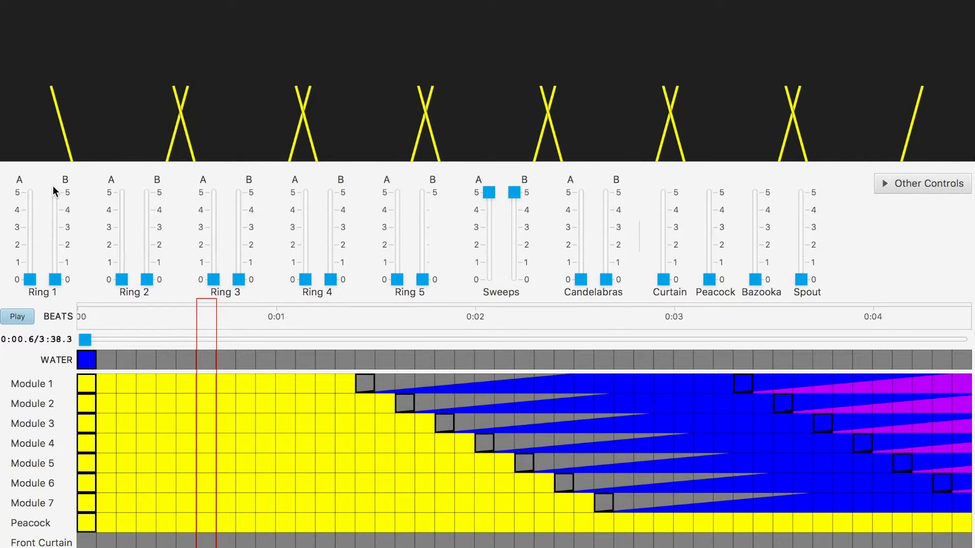
Step: Set Sweeps A and Sweeps B to level 0 at 0:00.6
{"action": "left_click_drag", "start_coordinate": [515, 193], "coordinate": [510, 306]}
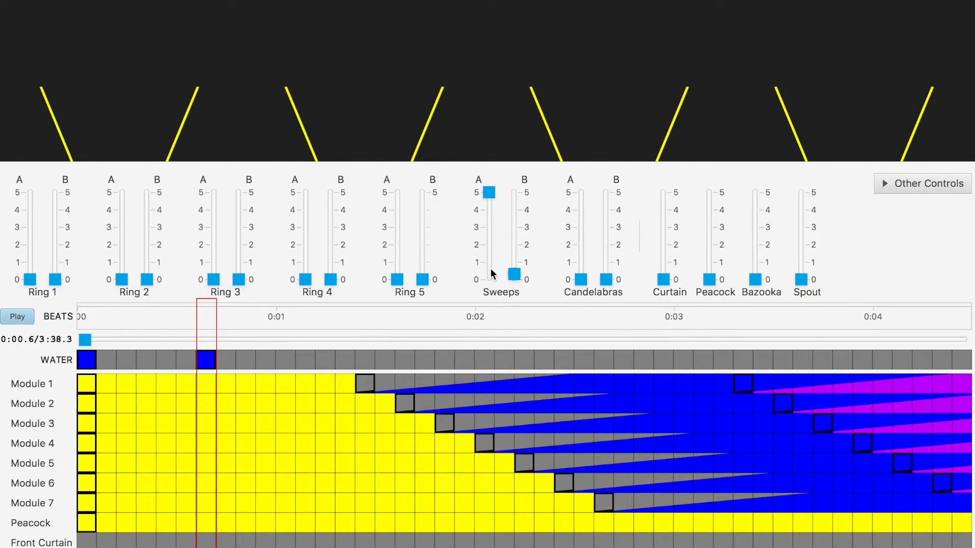
{"action": "left_click_drag", "start_coordinate": [514, 273], "coordinate": [489, 284]}
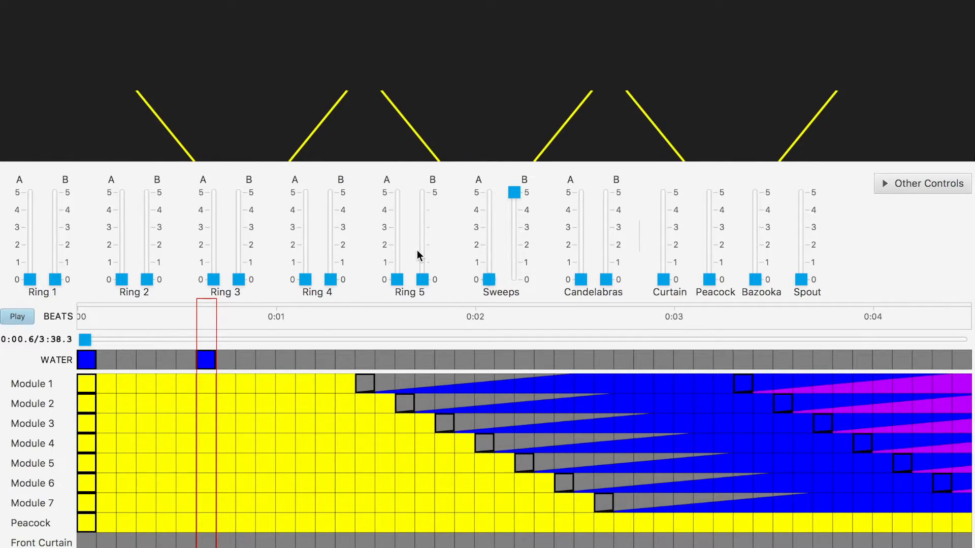
{"action": "left_click_drag", "start_coordinate": [516, 209], "coordinate": [518, 293]}
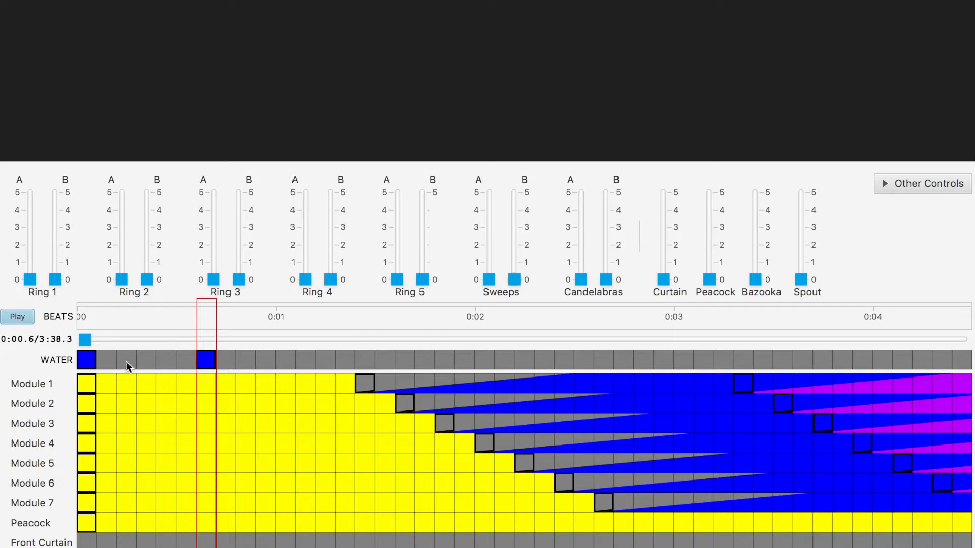
Step: Inspect the water cue at 0:00.0 and erase the water cue at 0:00.6
{"action": "left_click", "coordinate": [86, 358]}
{"action": "mouse_move", "coordinate": [214, 361]}
{"action": "mouse_move", "coordinate": [93, 365]}
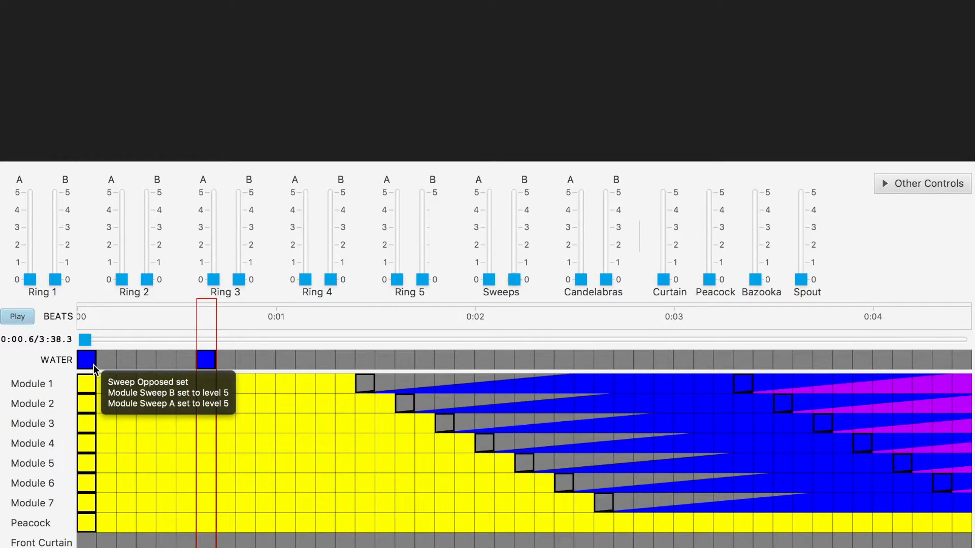
{"action": "right_click", "coordinate": [211, 356]}
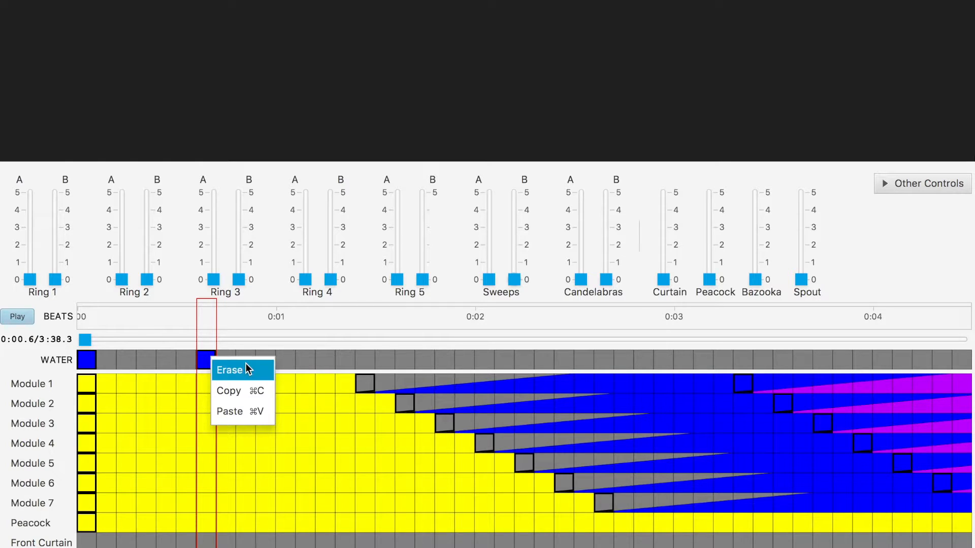
{"action": "left_click", "coordinate": [245, 364]}
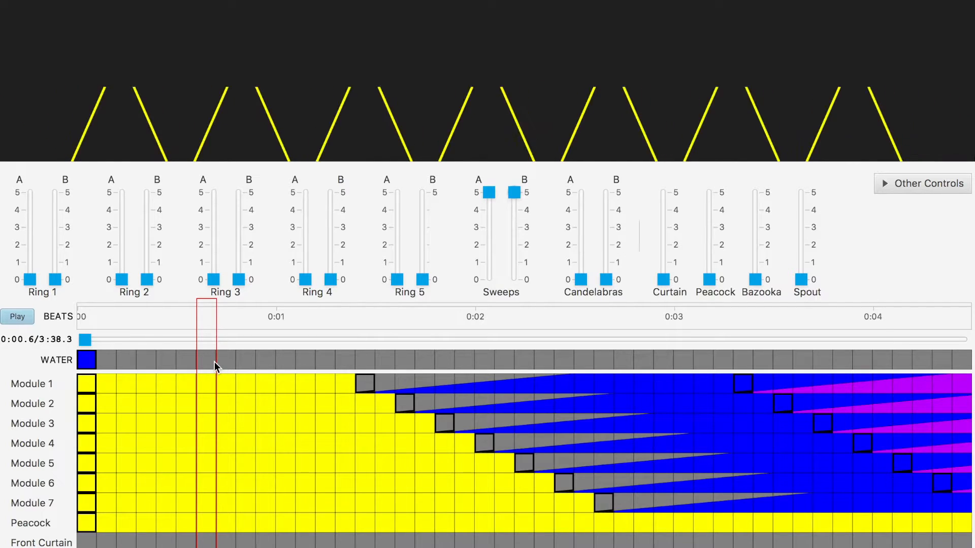
Step: Set Sweeps A and B to level 0 at 0:00.6, and return Ring 3 A to 0 after trying level 1
{"action": "mouse_move", "coordinate": [215, 362]}
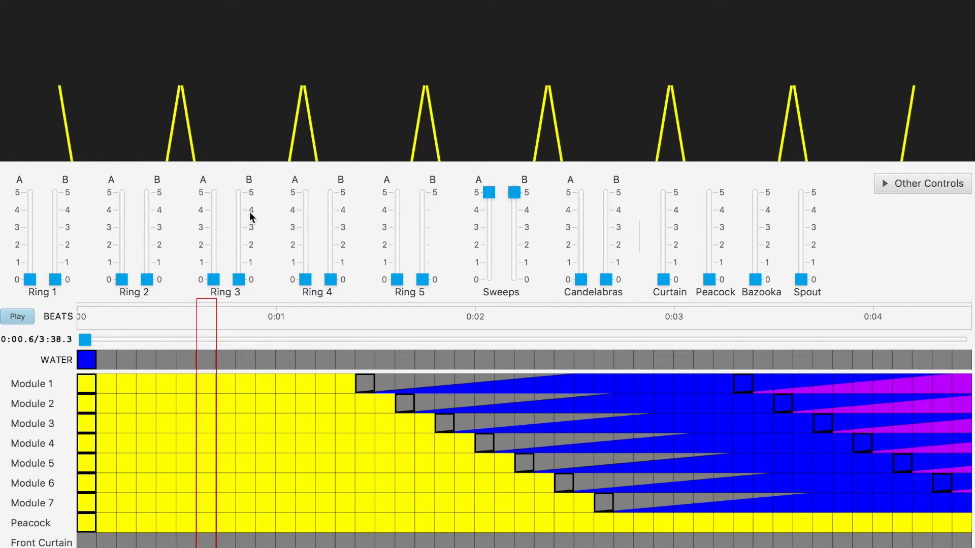
{"action": "left_click", "coordinate": [489, 277]}
{"action": "left_click", "coordinate": [513, 279]}
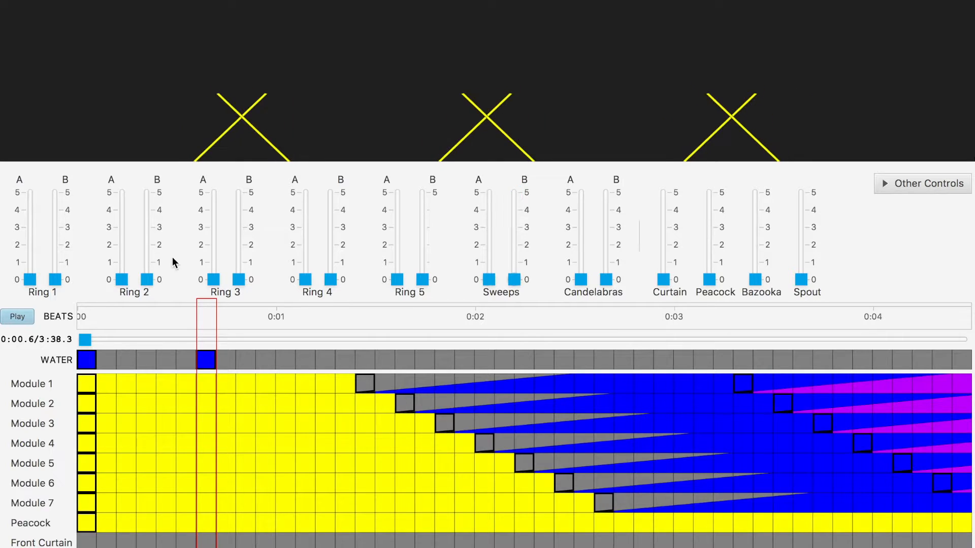
{"action": "left_click", "coordinate": [213, 262]}
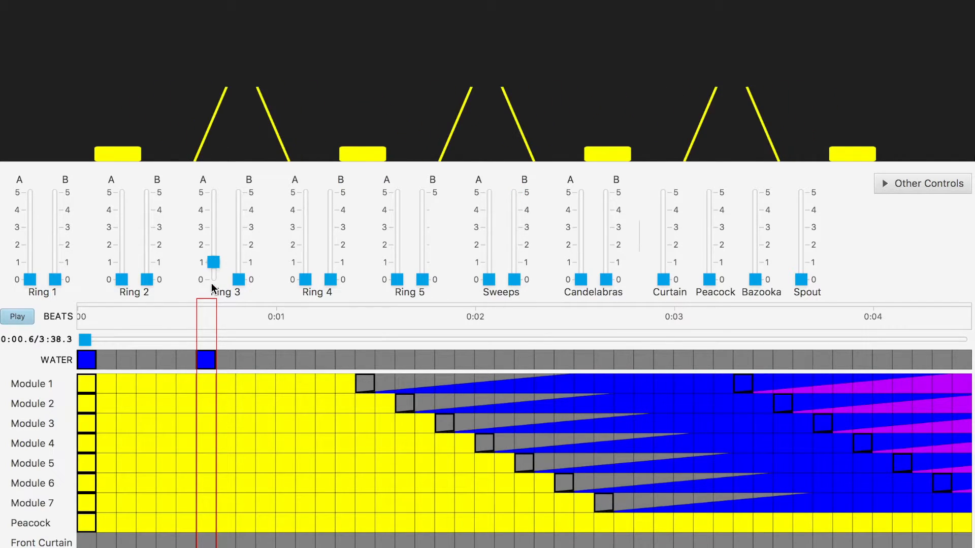
{"action": "left_click_drag", "start_coordinate": [213, 262], "coordinate": [213, 279]}
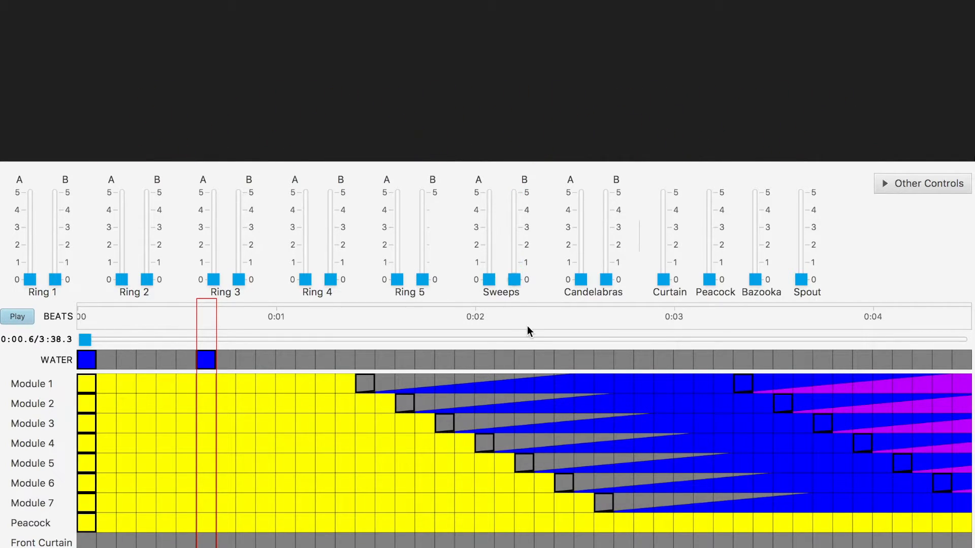
{"action": "mouse_move", "coordinate": [513, 279]}
{"action": "left_mouse_down"}
{"action": "mouse_move", "coordinate": [515, 225]}
{"action": "mouse_move", "coordinate": [516, 289]}
{"action": "left_mouse_up"}
{"action": "left_click", "coordinate": [514, 195]}
{"action": "left_click", "coordinate": [515, 277]}
Step: Raise the A water levels of Rings 1 to 5 to level 5 at 0:00.6
{"action": "left_click_drag", "start_coordinate": [29, 279], "coordinate": [33, 166]}
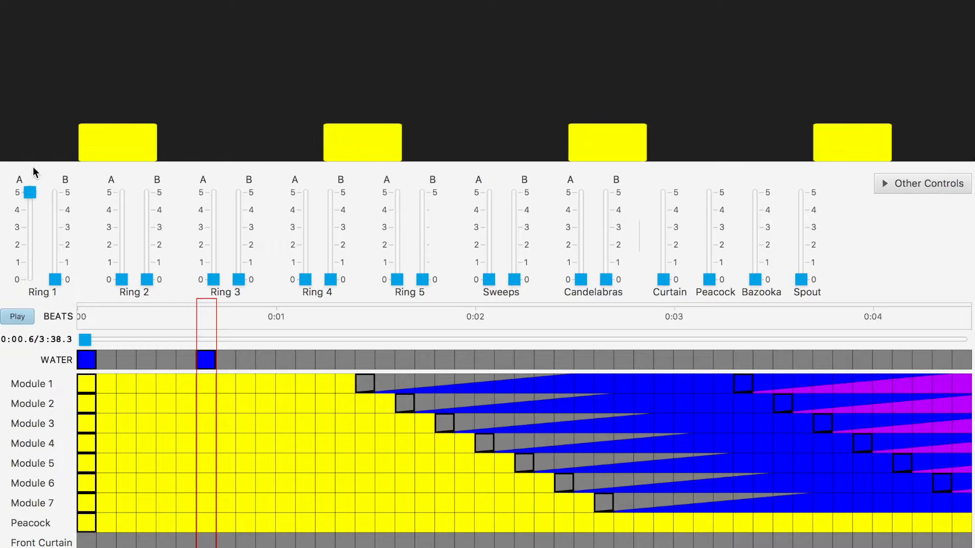
{"action": "left_click_drag", "start_coordinate": [122, 279], "coordinate": [126, 197]}
{"action": "left_click_drag", "start_coordinate": [123, 267], "coordinate": [131, 182]}
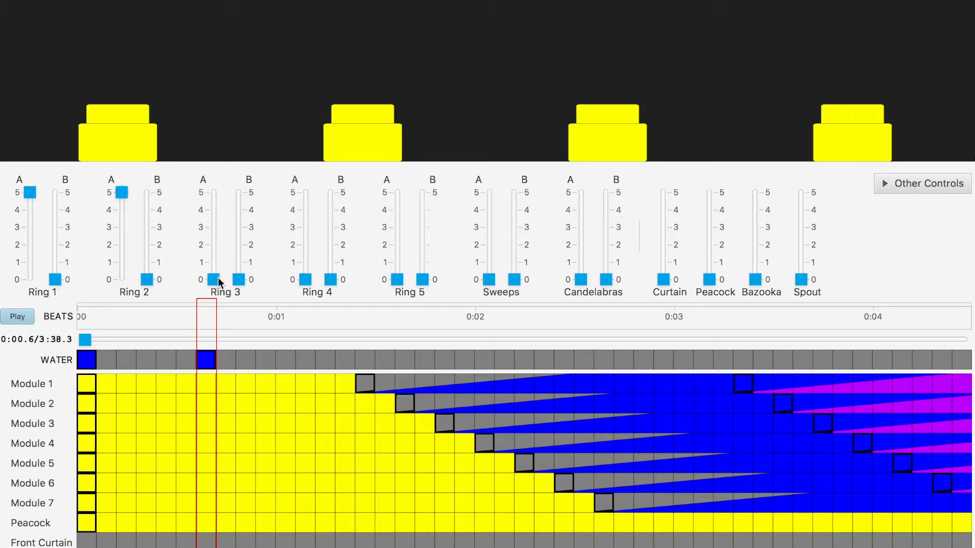
{"action": "left_click_drag", "start_coordinate": [217, 277], "coordinate": [217, 180]}
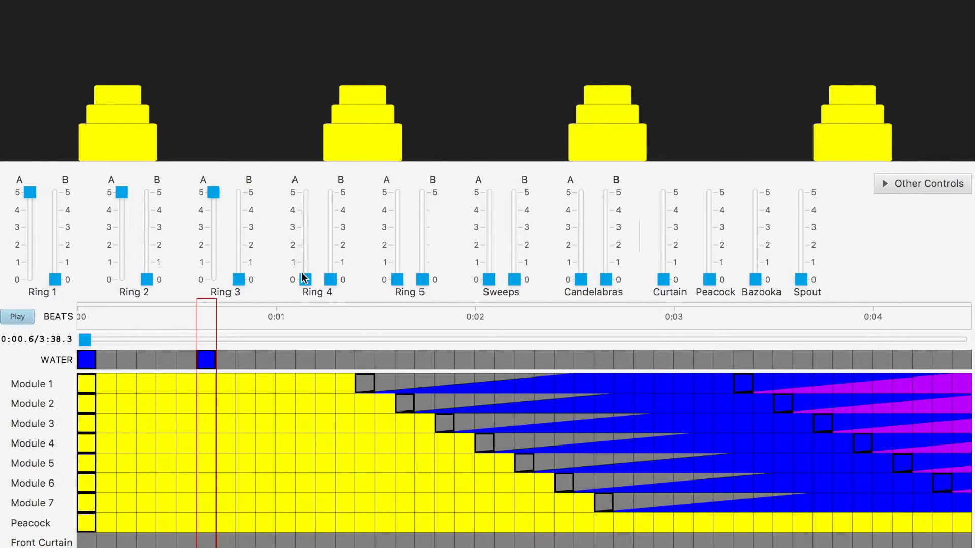
{"action": "left_click_drag", "start_coordinate": [303, 279], "coordinate": [301, 161]}
{"action": "left_click_drag", "start_coordinate": [397, 279], "coordinate": [398, 175]}
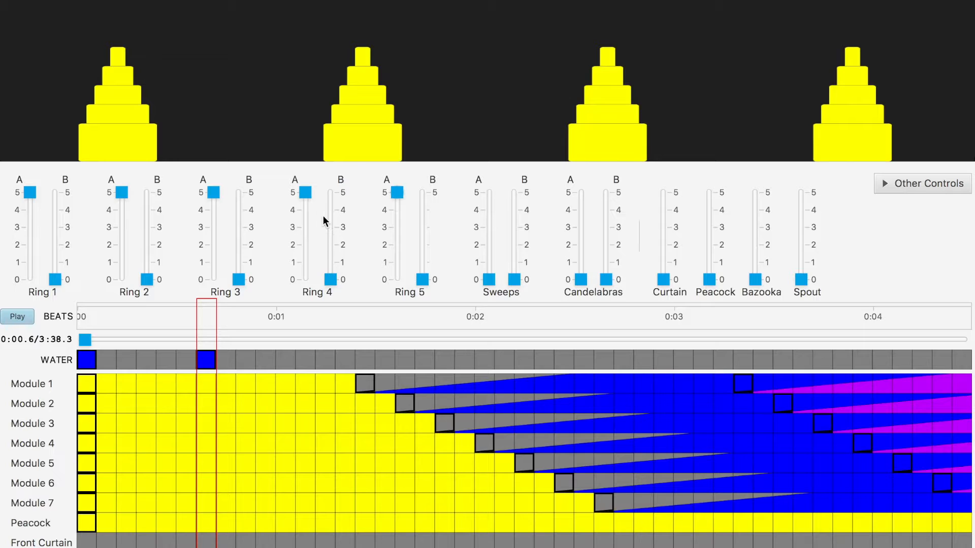
Step: Lower the A water levels of Rings 1 to 4 to level 0, leaving only Ring 5 A running
{"action": "left_click_drag", "start_coordinate": [306, 194], "coordinate": [306, 288]}
{"action": "left_click_drag", "start_coordinate": [214, 192], "coordinate": [213, 304]}
{"action": "left_click_drag", "start_coordinate": [121, 195], "coordinate": [121, 279]}
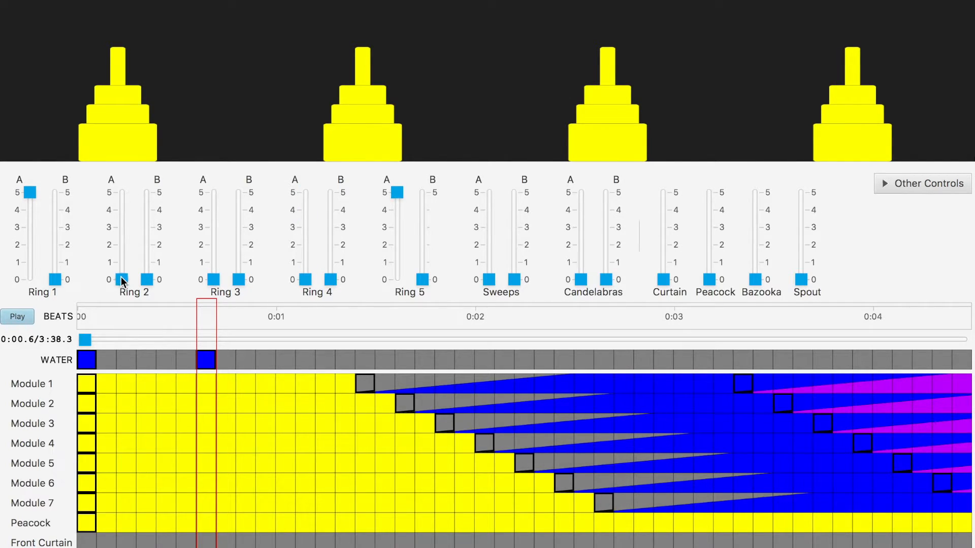
{"action": "left_click_drag", "start_coordinate": [215, 193], "coordinate": [213, 297]}
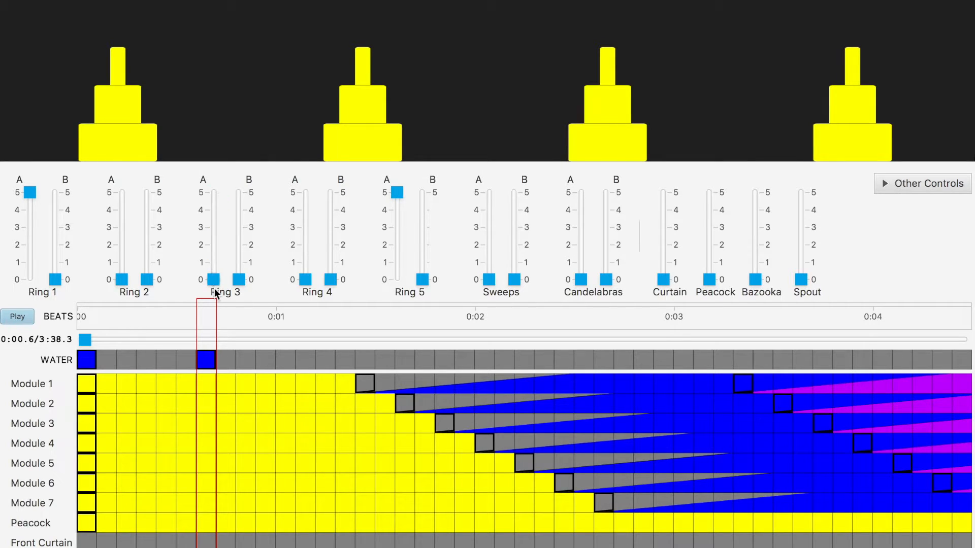
{"action": "left_click_drag", "start_coordinate": [28, 227], "coordinate": [32, 299]}
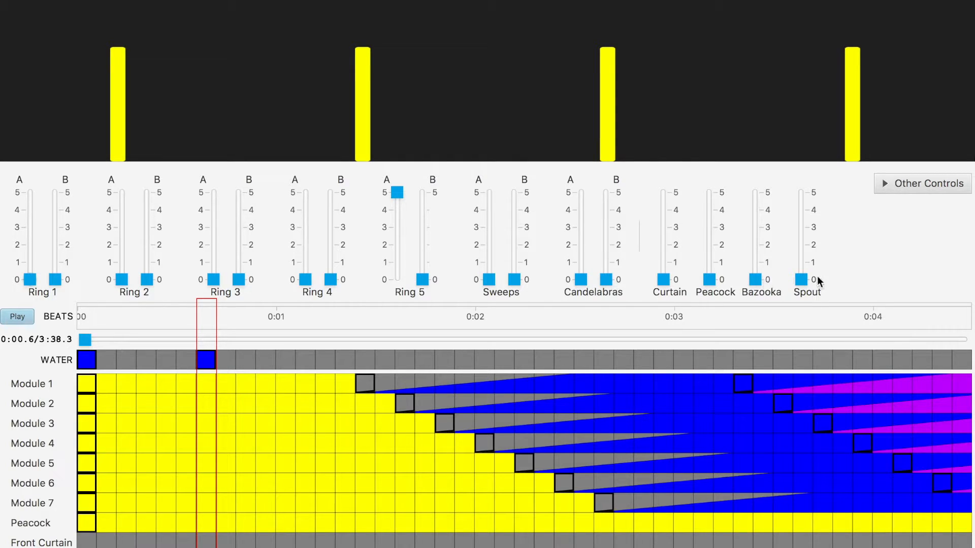
Step: Raise the Spout to level 5 at 0:00.6 and try the Bazooka at levels 5 and 4 before leaving it at 3
{"action": "left_click_drag", "start_coordinate": [802, 279], "coordinate": [802, 193]}
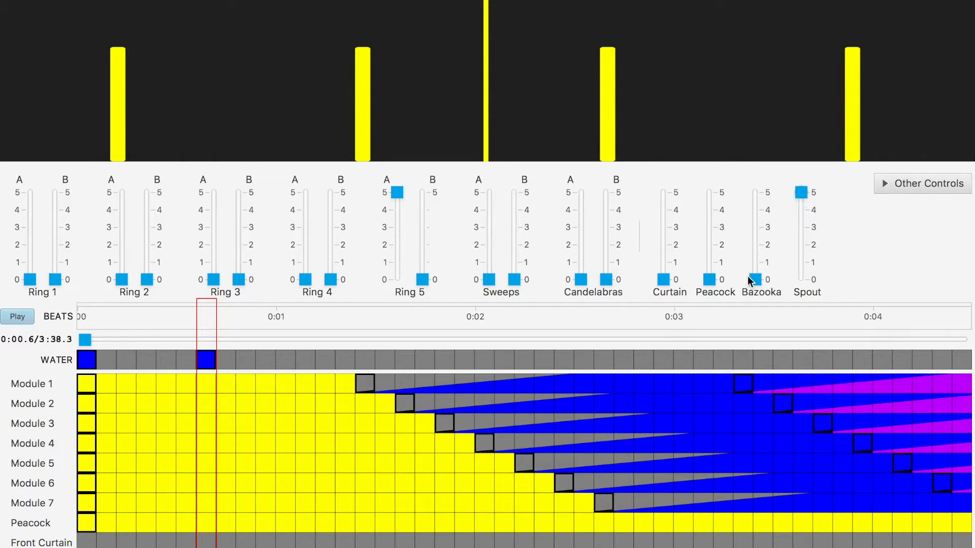
{"action": "left_click_drag", "start_coordinate": [753, 280], "coordinate": [751, 174]}
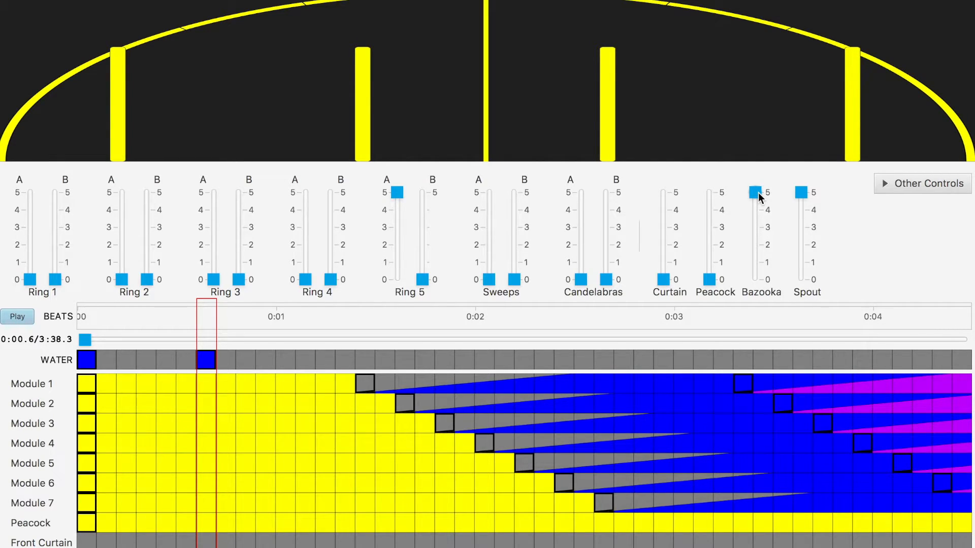
{"action": "left_click_drag", "start_coordinate": [760, 197], "coordinate": [759, 210]}
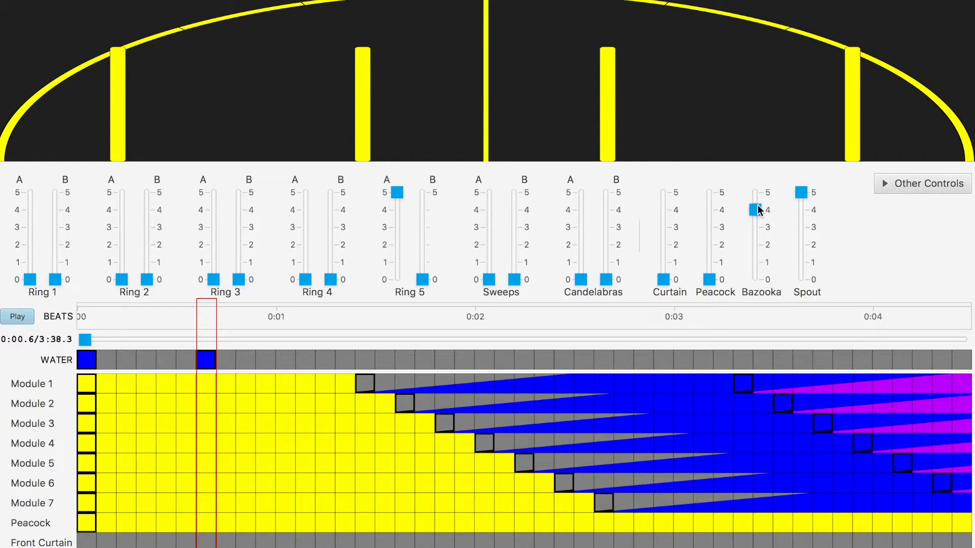
{"action": "left_click_drag", "start_coordinate": [757, 223], "coordinate": [756, 228]}
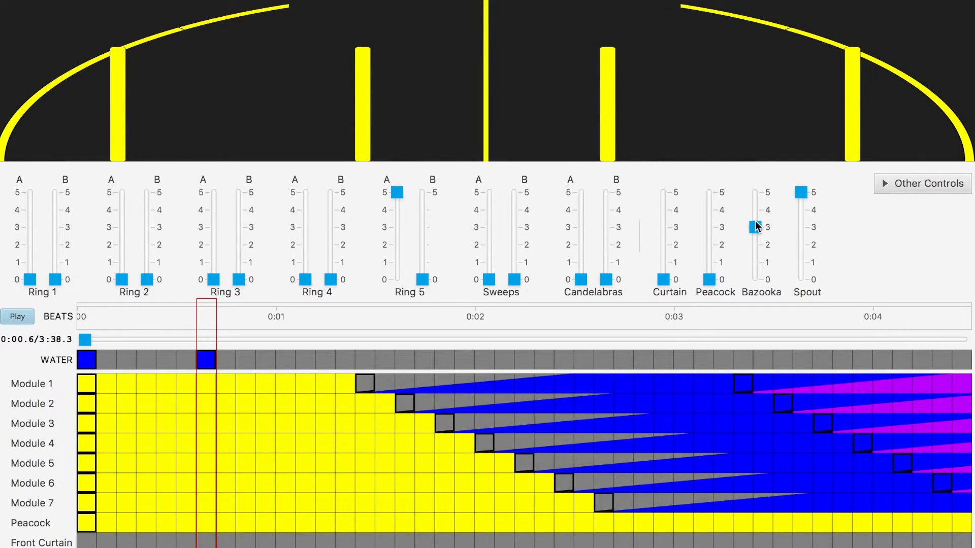
{"action": "left_click_drag", "start_coordinate": [757, 227], "coordinate": [755, 194]}
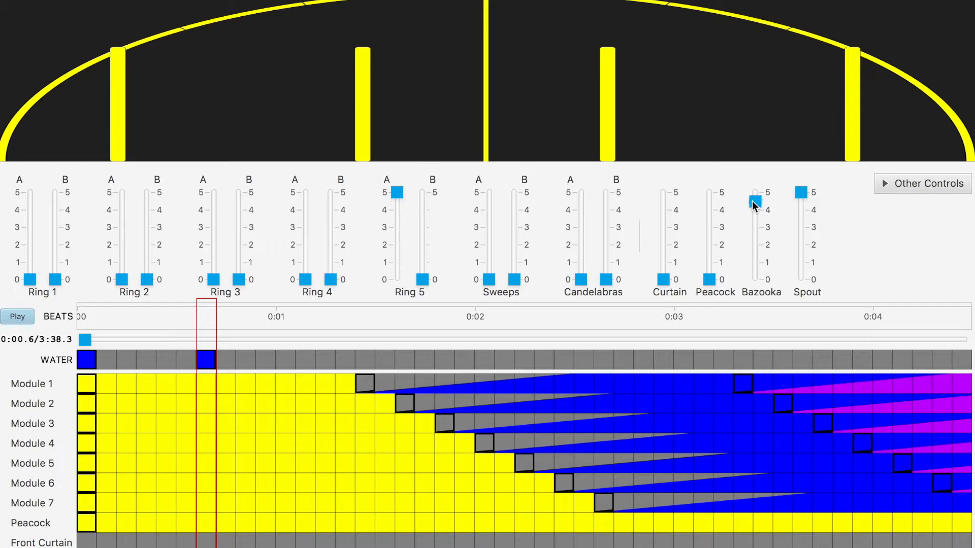
{"action": "left_click_drag", "start_coordinate": [753, 217], "coordinate": [754, 221]}
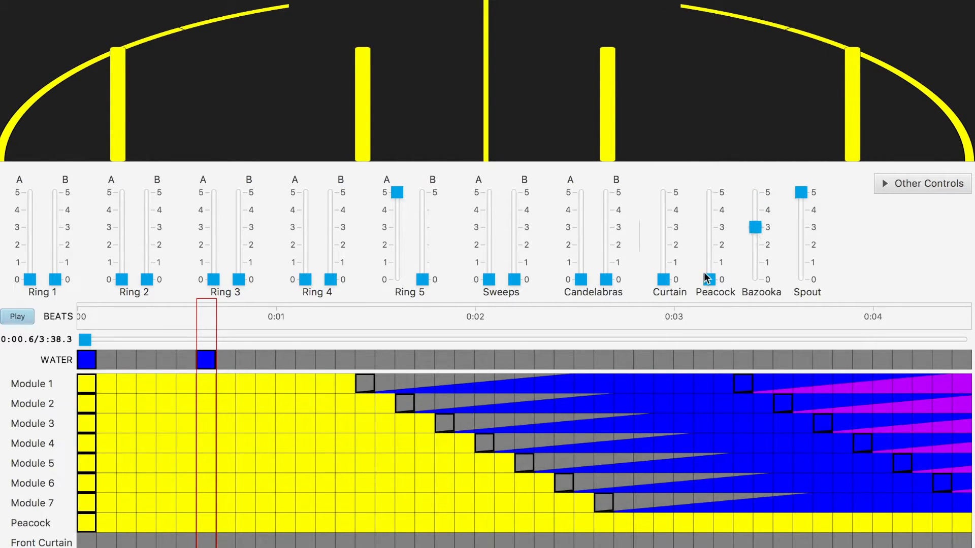
Step: Try the Peacock at levels 5, 1 and 4 at 0:00.6, and erase that water cue
{"action": "left_click_drag", "start_coordinate": [708, 279], "coordinate": [711, 179]}
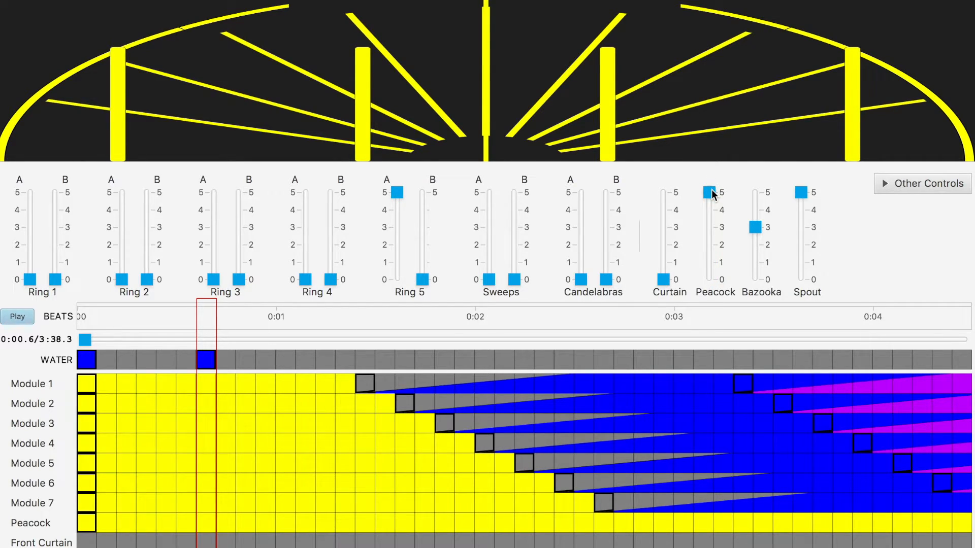
{"action": "left_click_drag", "start_coordinate": [713, 195], "coordinate": [710, 262]}
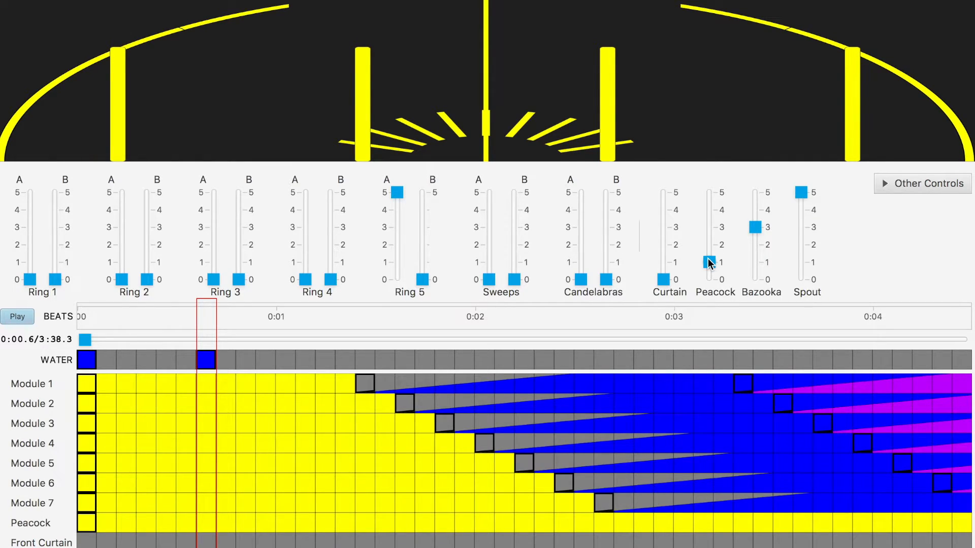
{"action": "left_click_drag", "start_coordinate": [709, 262], "coordinate": [712, 174]}
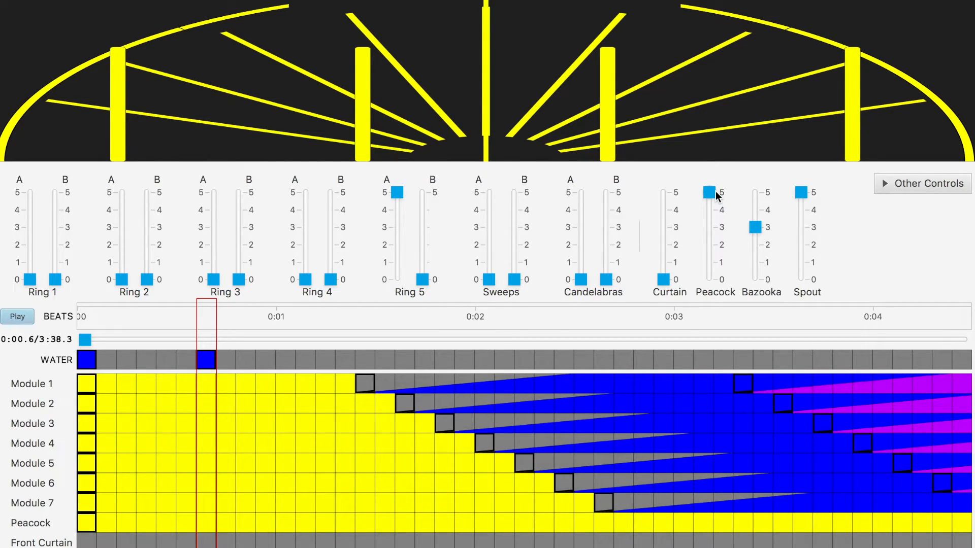
{"action": "left_click_drag", "start_coordinate": [716, 209], "coordinate": [715, 212]}
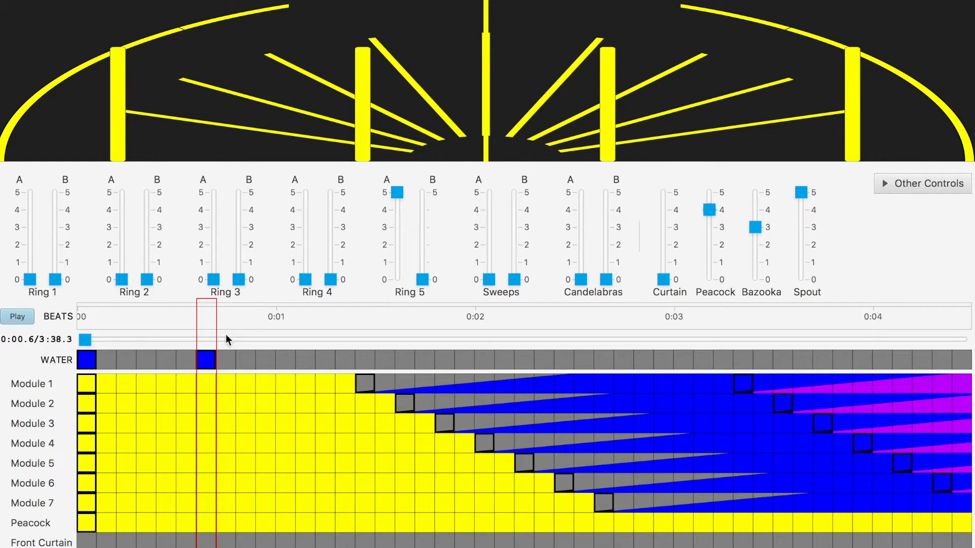
{"action": "right_click", "coordinate": [208, 356]}
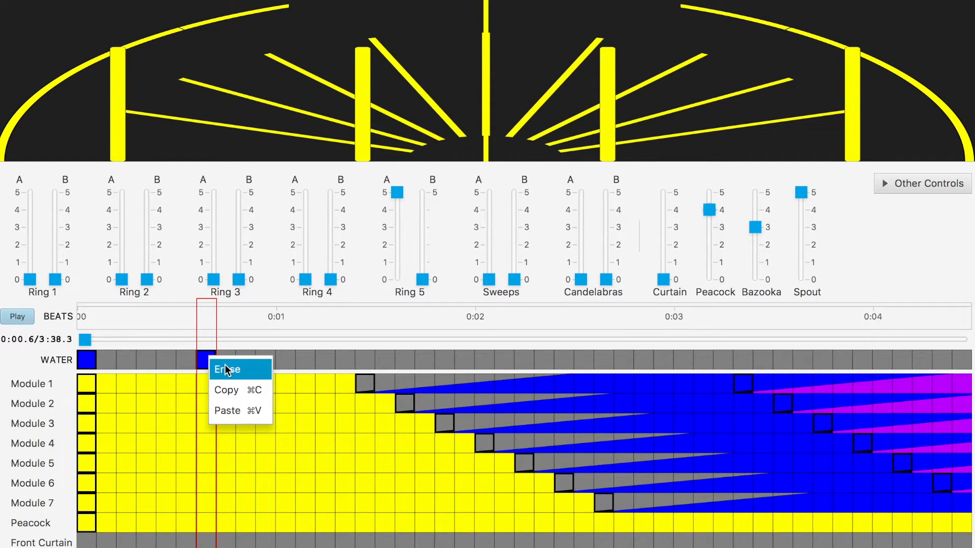
{"action": "left_click", "coordinate": [225, 366]}
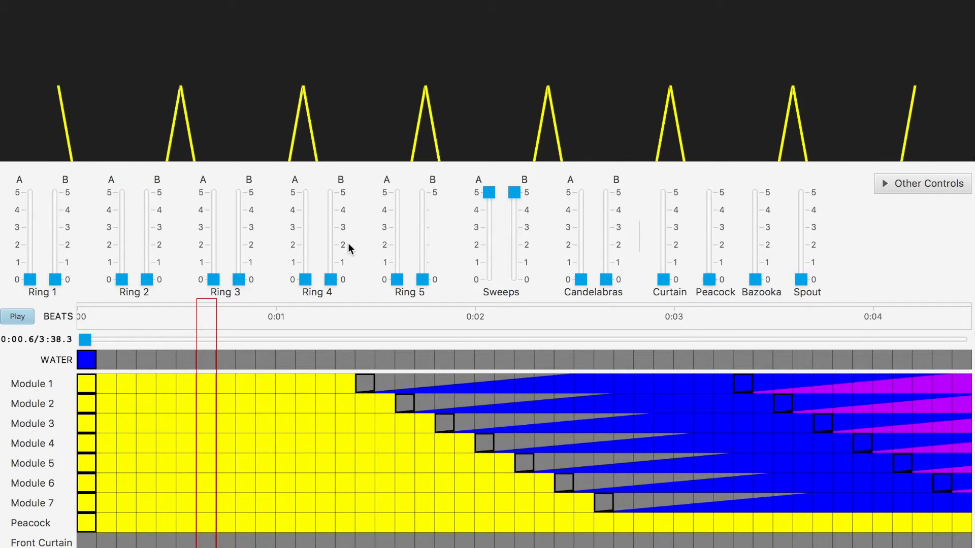
Step: Show the sweep options and switch the sweep length at 0:00.6 to Short and back to Long
{"action": "left_click", "coordinate": [918, 188]}
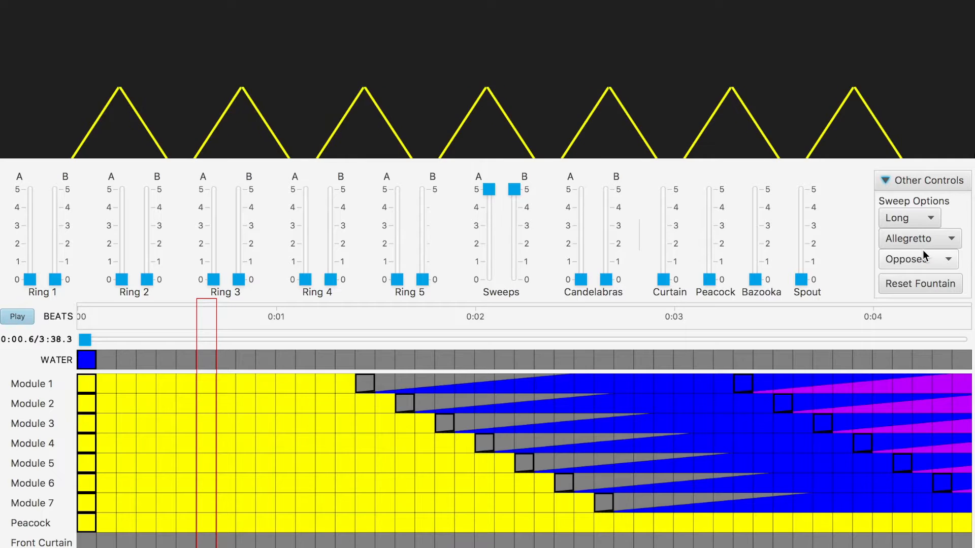
{"action": "left_click", "coordinate": [929, 222]}
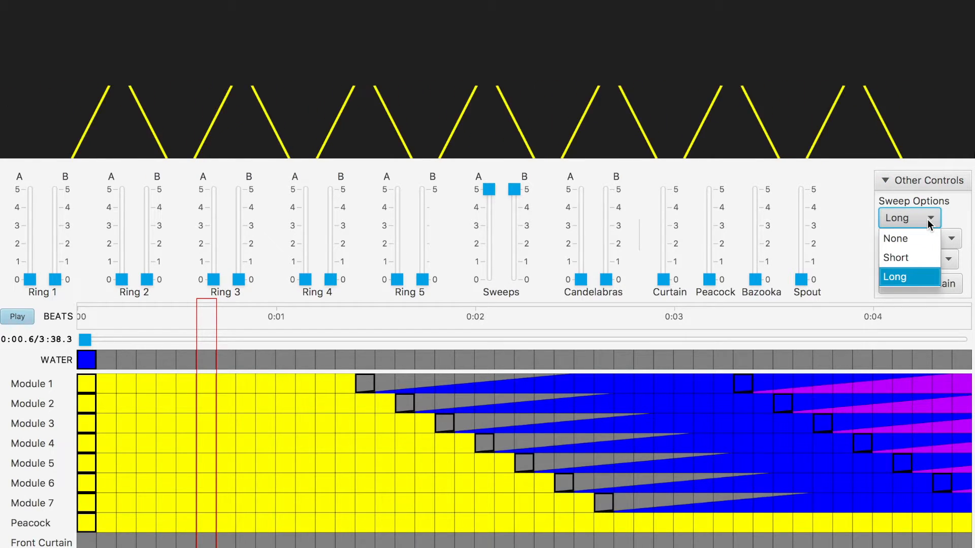
{"action": "left_click", "coordinate": [917, 257]}
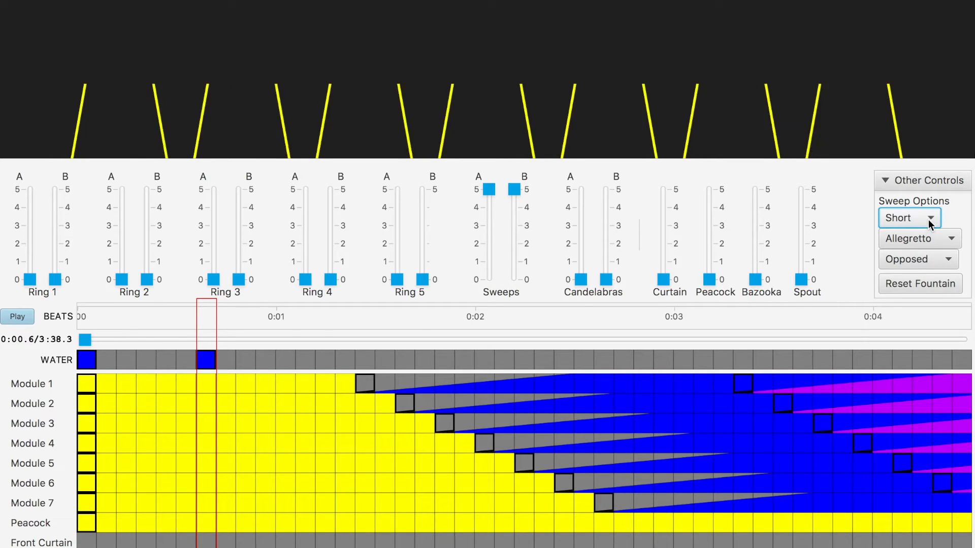
{"action": "left_click", "coordinate": [931, 221]}
{"action": "left_click", "coordinate": [917, 276]}
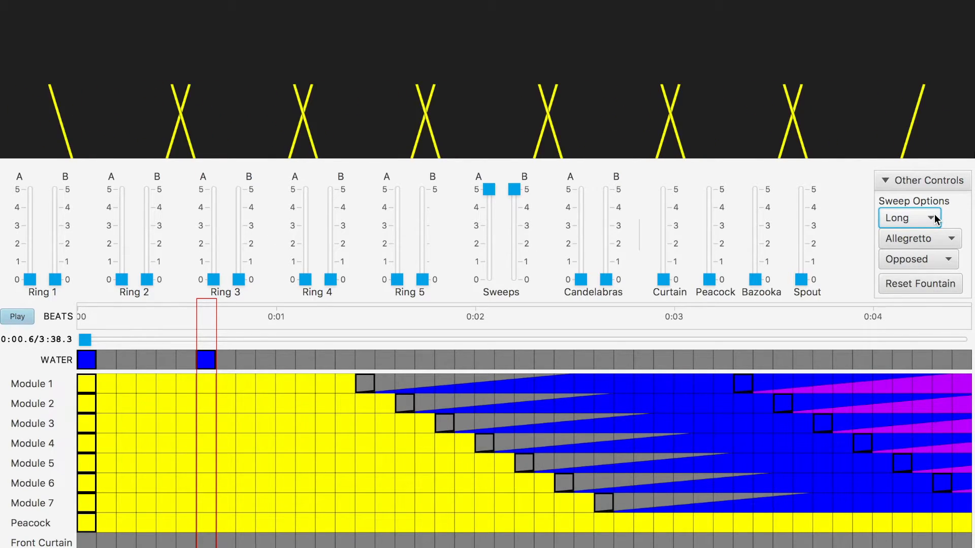
Step: Review the available sweep speeds, and switch the sweep direction at 0:00.6 to Together and back to Opposed
{"action": "left_click", "coordinate": [937, 242]}
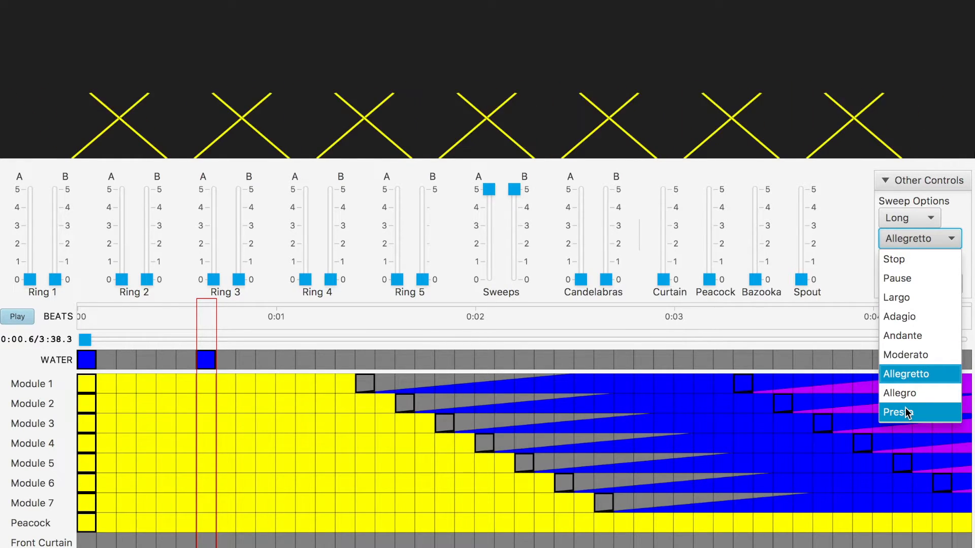
{"action": "left_click", "coordinate": [941, 242]}
{"action": "left_click", "coordinate": [936, 259]}
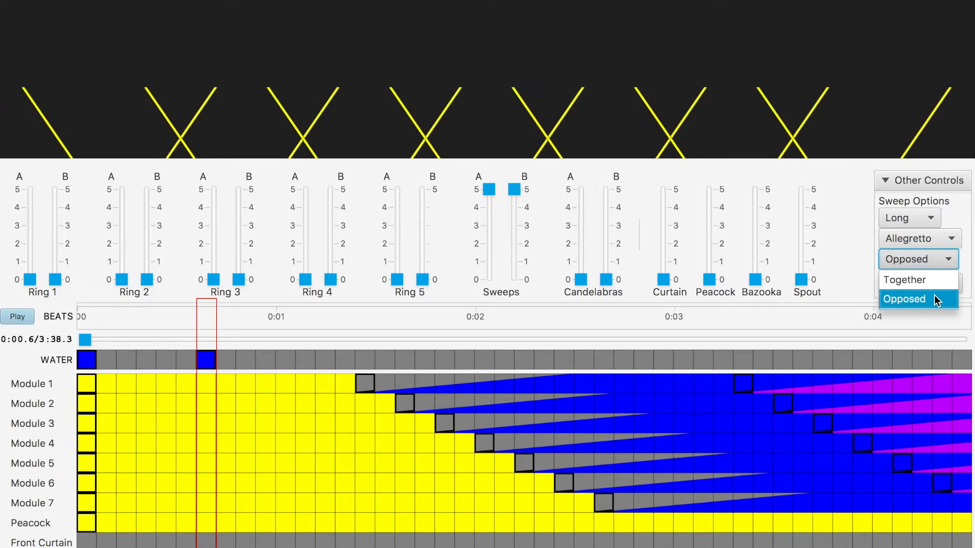
{"action": "left_click", "coordinate": [941, 281]}
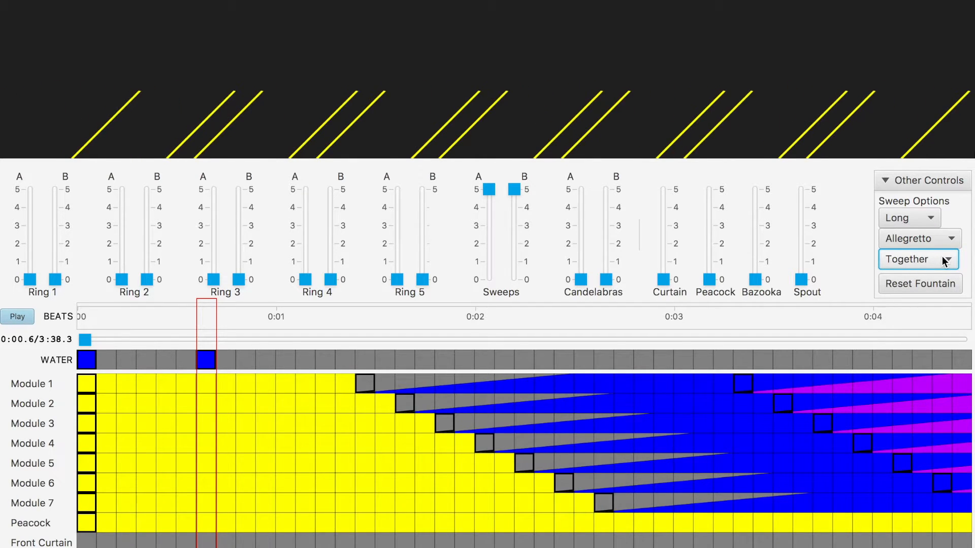
{"action": "left_click", "coordinate": [943, 260]}
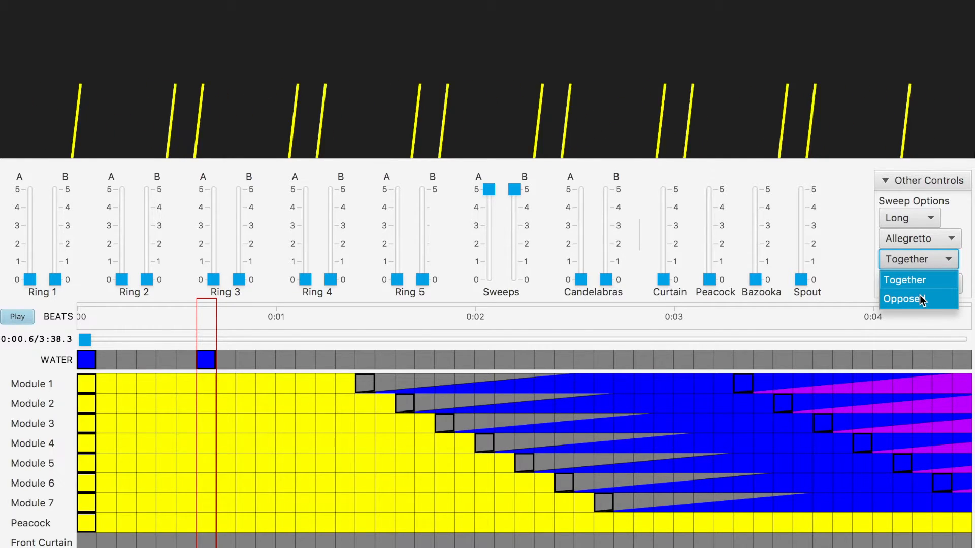
{"action": "left_click", "coordinate": [922, 300]}
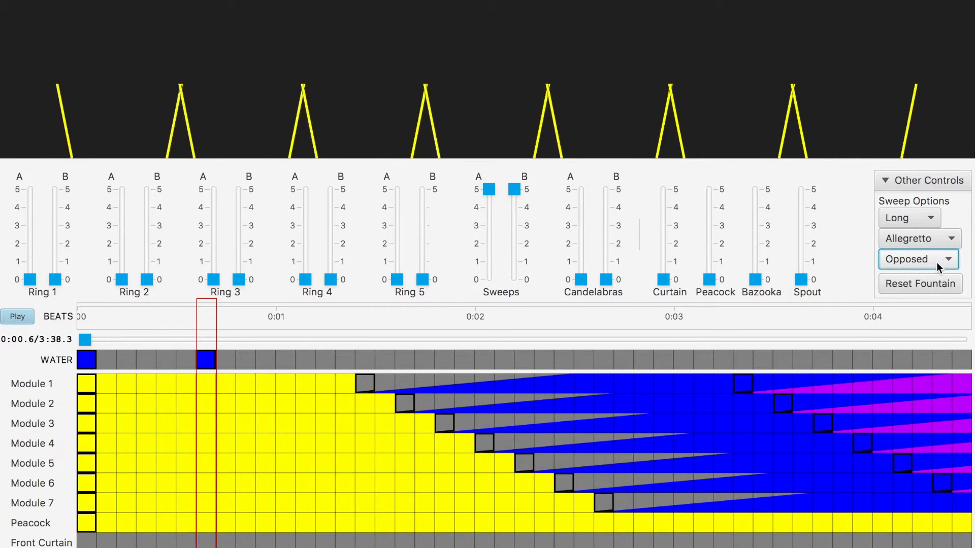
Step: Compare Together with Opposed sweeps once more at 0:00.6, and erase the resulting water cue
{"action": "left_click", "coordinate": [937, 260]}
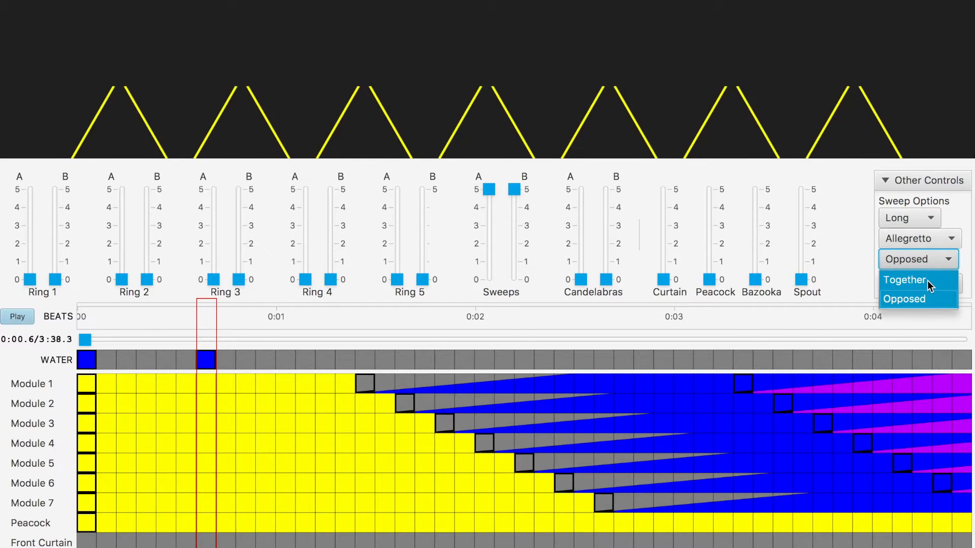
{"action": "left_click", "coordinate": [927, 279]}
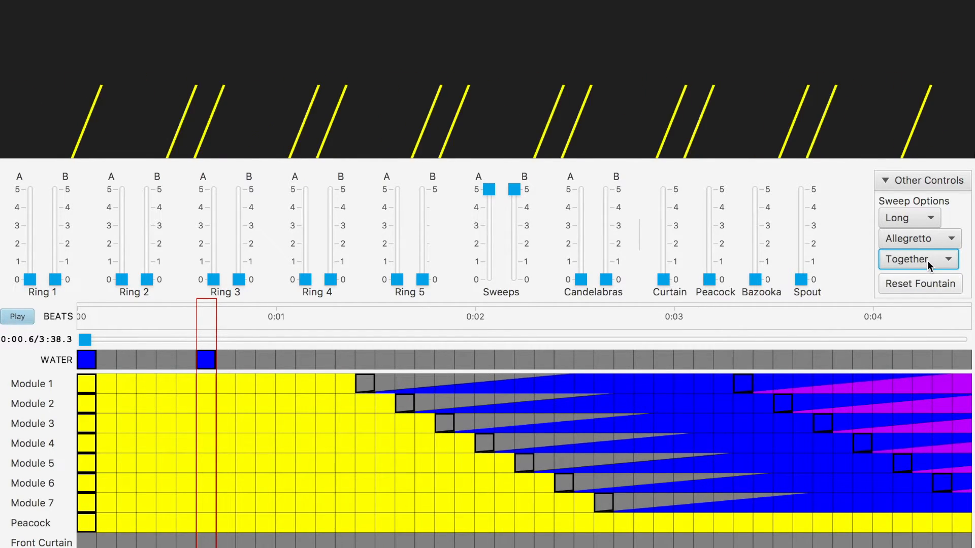
{"action": "left_click", "coordinate": [927, 260]}
{"action": "left_click", "coordinate": [913, 299]}
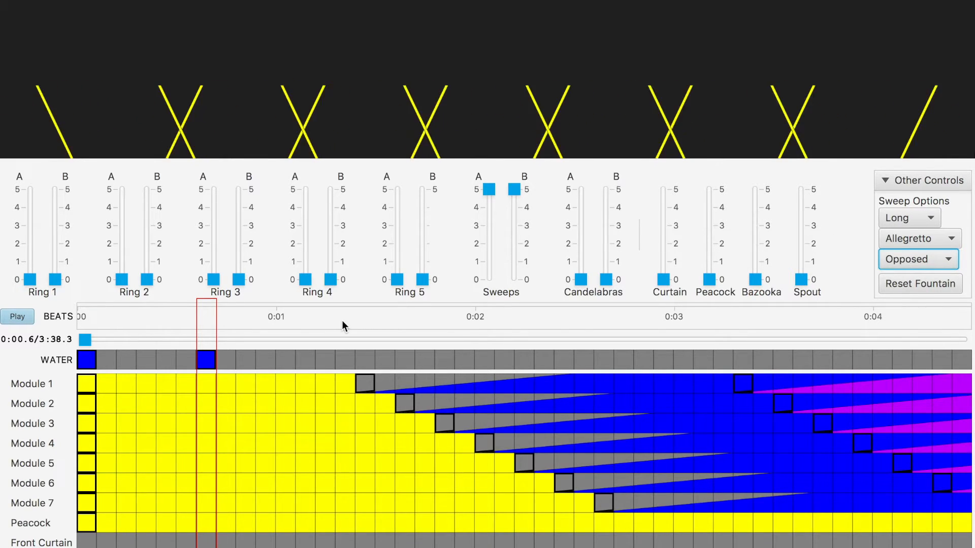
{"action": "right_click", "coordinate": [206, 354]}
{"action": "left_click", "coordinate": [220, 367]}
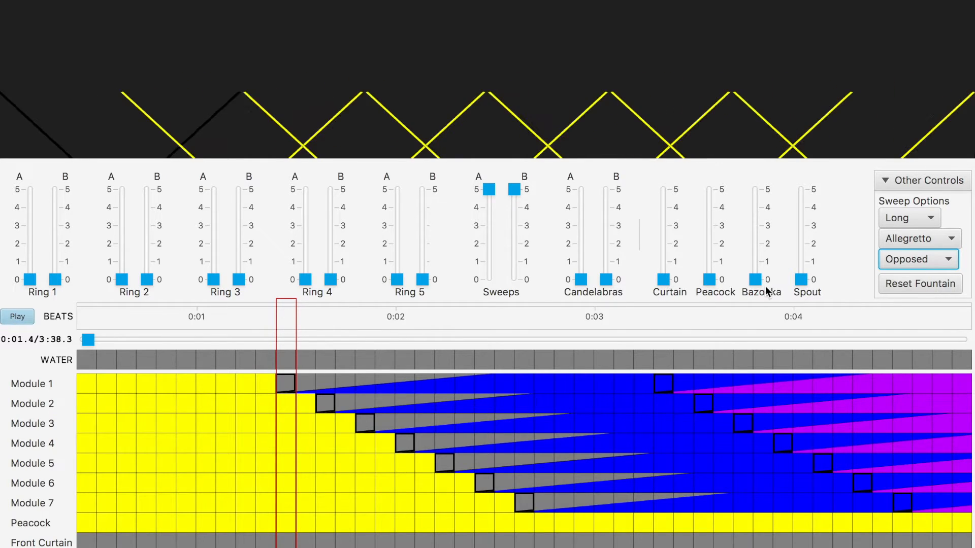
Step: Raise the Peacock to level 5 at 0:01.4 and also at 0:00.4
{"action": "left_click_drag", "start_coordinate": [710, 280], "coordinate": [713, 167]}
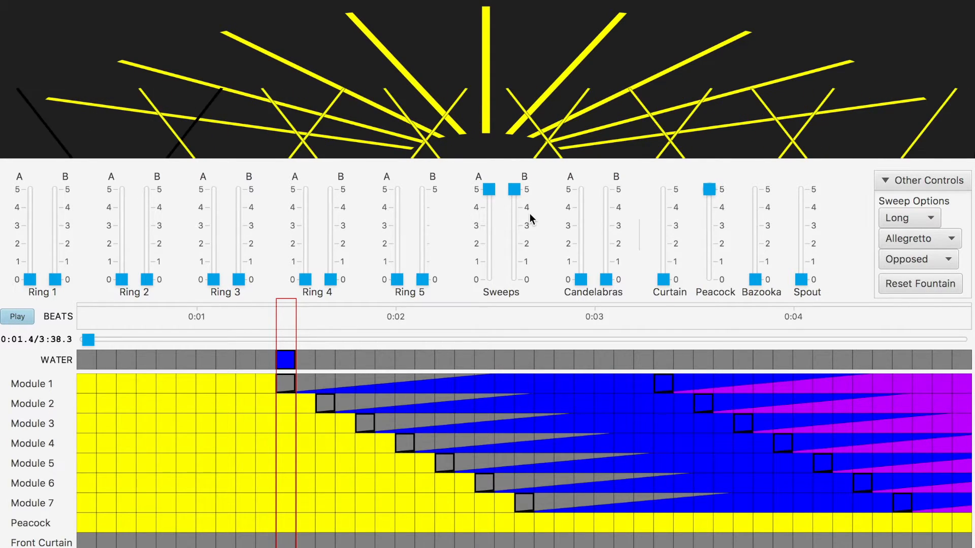
{"action": "key", "text": "Left"}
{"action": "key", "text": "Left"}
{"action": "key", "text": "Left"}
{"action": "key", "text": "Left"}
{"action": "key", "text": "Left"}
{"action": "key", "text": "Left"}
{"action": "key", "text": "Left"}
{"action": "key", "text": "Left"}
{"action": "key", "text": "Left"}
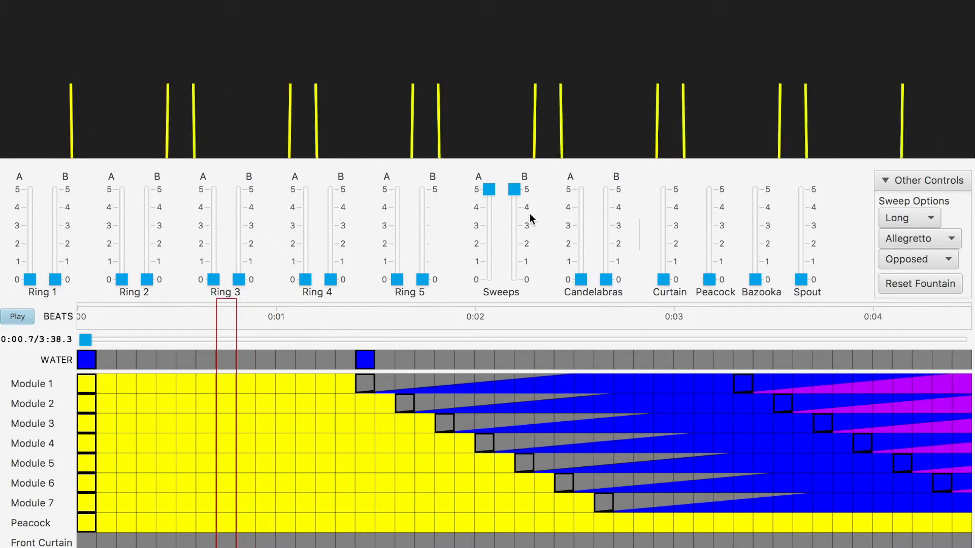
{"action": "key", "text": "Left"}
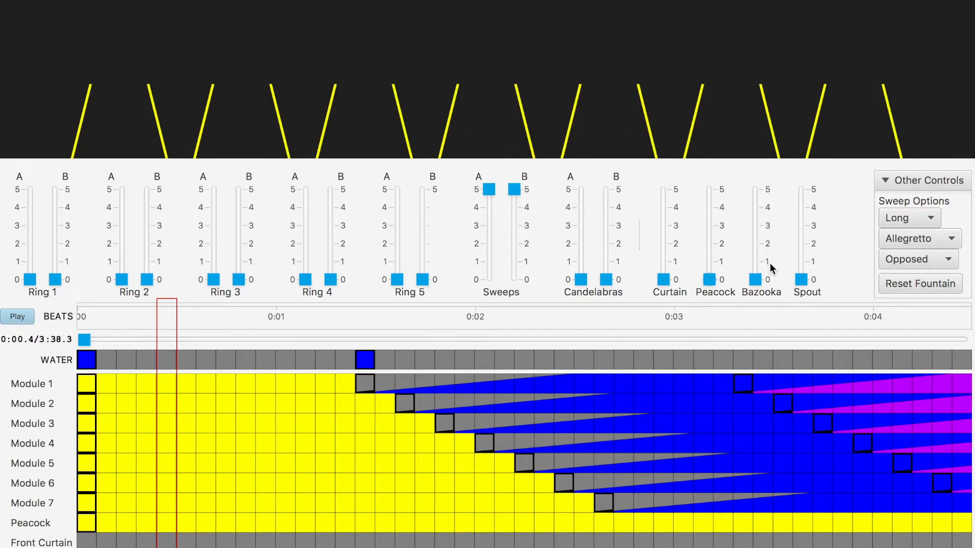
{"action": "left_click_drag", "start_coordinate": [709, 279], "coordinate": [725, 130]}
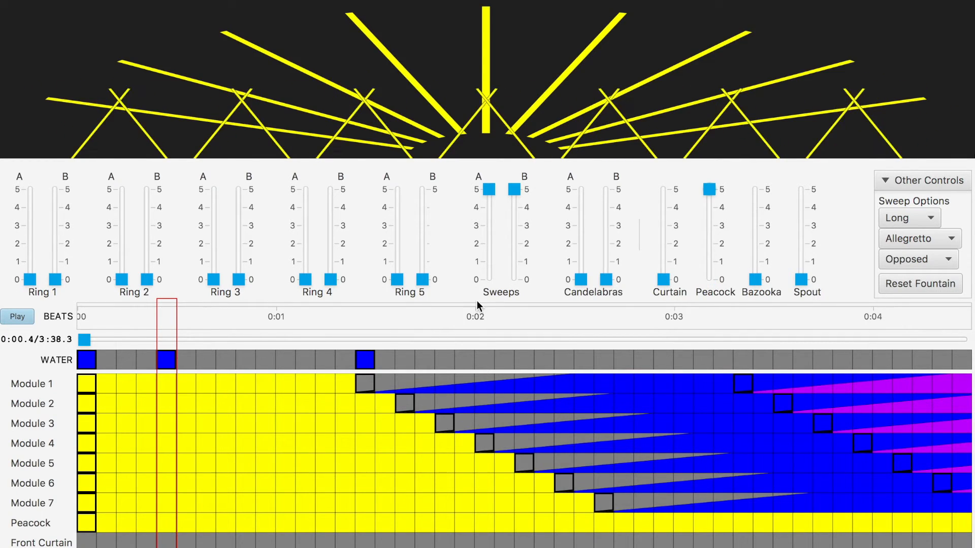
Step: Erase the Peacock water cues at 0:01.4 and 0:00.4
{"action": "right_click", "coordinate": [364, 359]}
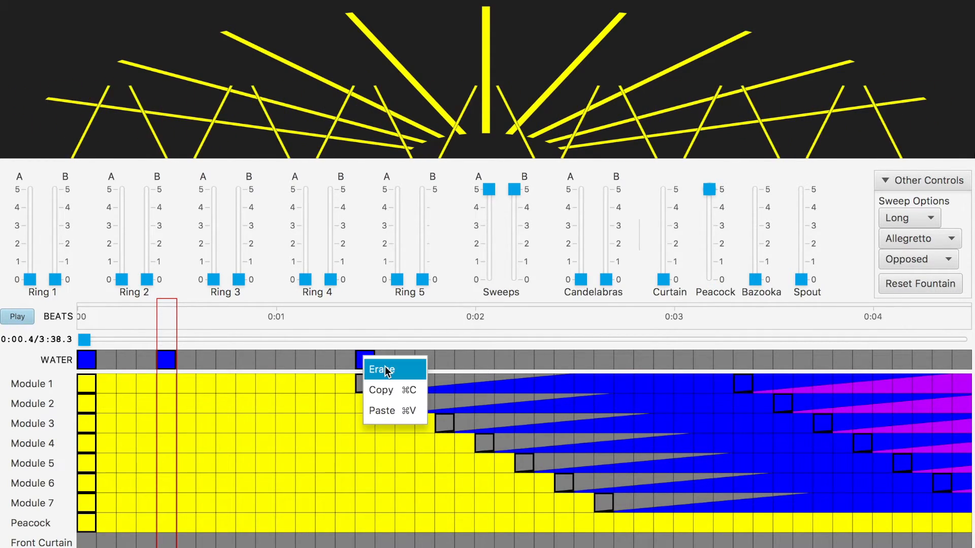
{"action": "left_click", "coordinate": [367, 366]}
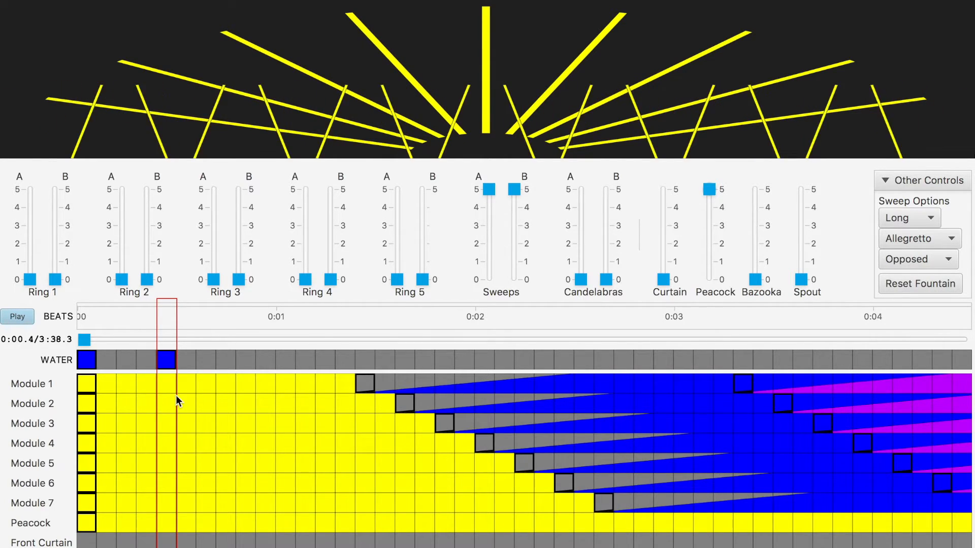
{"action": "right_click", "coordinate": [175, 357]}
{"action": "left_click", "coordinate": [201, 370]}
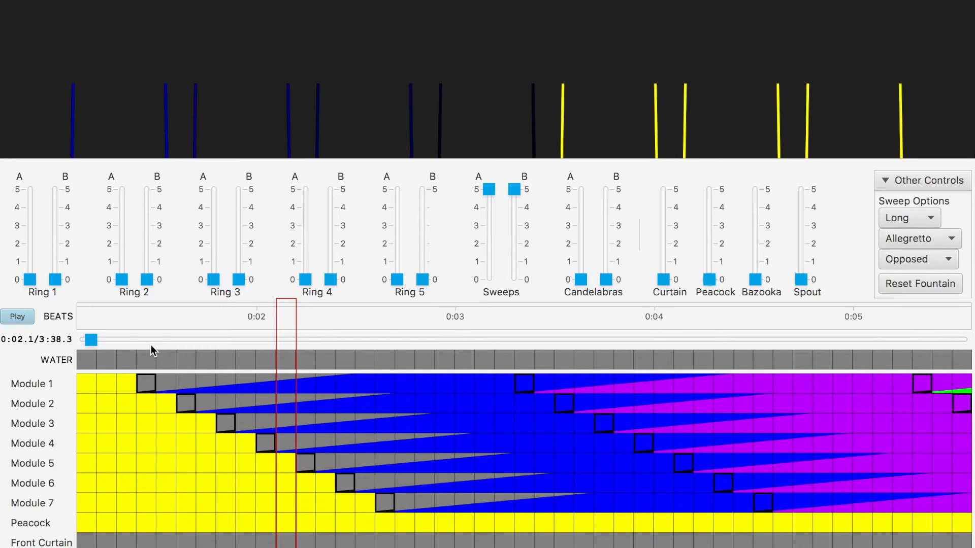
Step: Step back through the module colour fades to 0:01.3, just before Module 1's first fade cue
{"action": "mouse_move", "coordinate": [96, 341]}
{"action": "left_mouse_down"}
{"action": "mouse_move", "coordinate": [127, 344]}
{"action": "mouse_move", "coordinate": [92, 343]}
{"action": "left_mouse_up"}
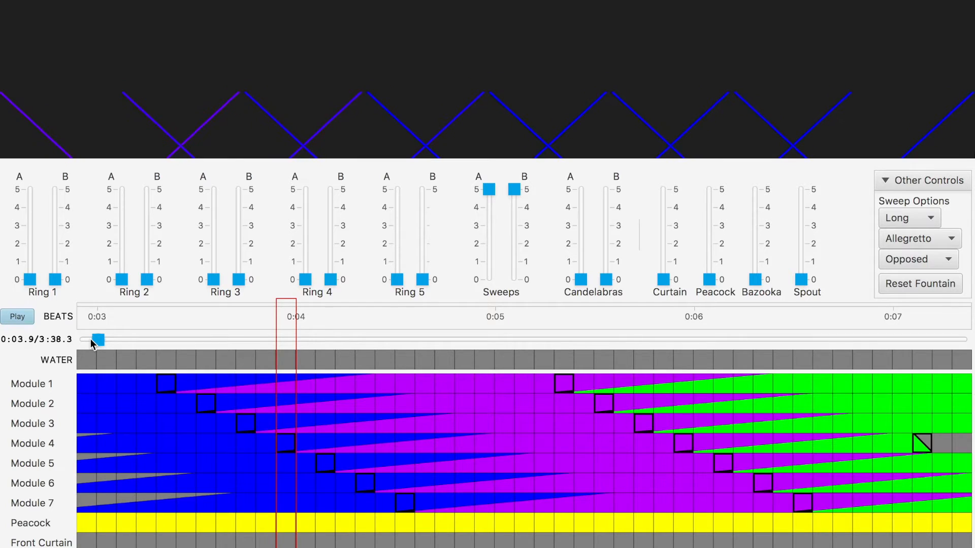
{"action": "key", "text": "Left"}
{"action": "key", "text": "Left"}
{"action": "key", "text": "Left"}
{"action": "key", "text": "Left"}
{"action": "key", "text": "Left"}
{"action": "key", "text": "Left"}
{"action": "key", "text": "Left"}
{"action": "key", "text": "Left"}
{"action": "key", "text": "Left"}
{"action": "key", "text": "Left"}
{"action": "key", "text": "Left"}
{"action": "key", "text": "Left"}
{"action": "key", "text": "Left"}
{"action": "key", "text": "Left"}
{"action": "key", "text": "Left"}
{"action": "key", "text": "Right"}
{"action": "key", "text": "Right"}
{"action": "key", "text": "Left"}
{"action": "key", "text": "Left"}
{"action": "key", "text": "Left"}
{"action": "key", "text": "Left"}
{"action": "key", "text": "Left"}
{"action": "key", "text": "Left"}
{"action": "key", "text": "Left"}
{"action": "key", "text": "Left"}
{"action": "key", "text": "Left"}
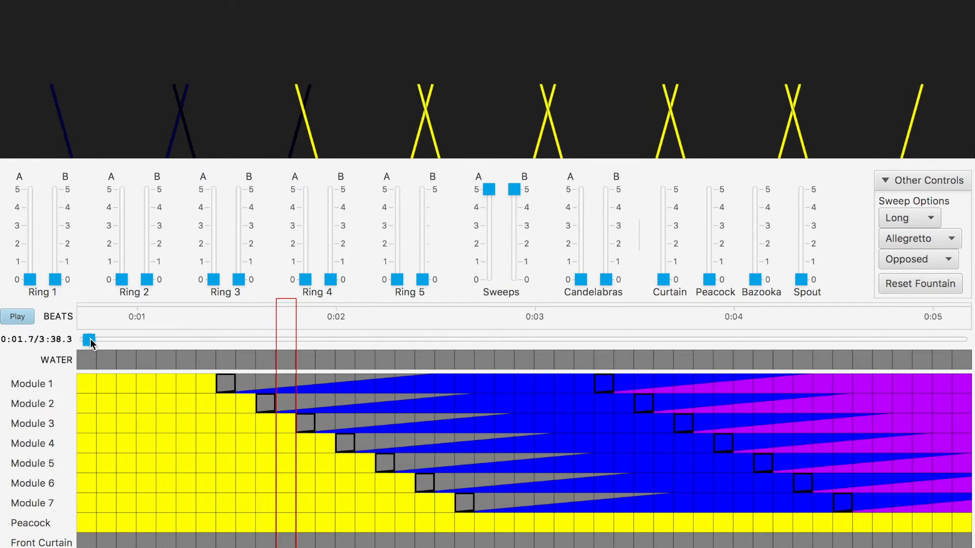
{"action": "key", "text": "Left"}
{"action": "key", "text": "Left"}
{"action": "key", "text": "Left"}
{"action": "key", "text": "Left"}
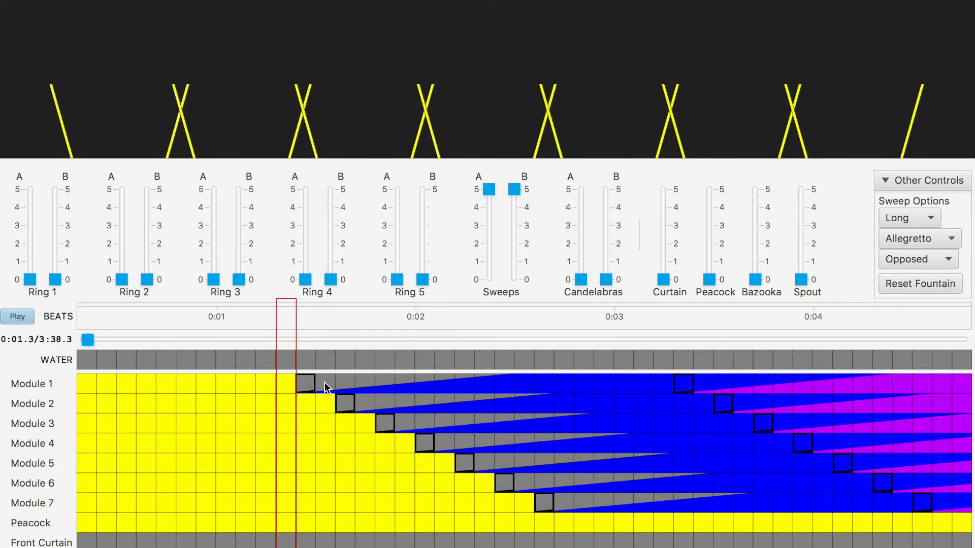
Step: Step through the module colour fades between 0:01.2 and 0:01.7, ending on Module 1's fade cue at 0:01.4
{"action": "key", "text": "Left"}
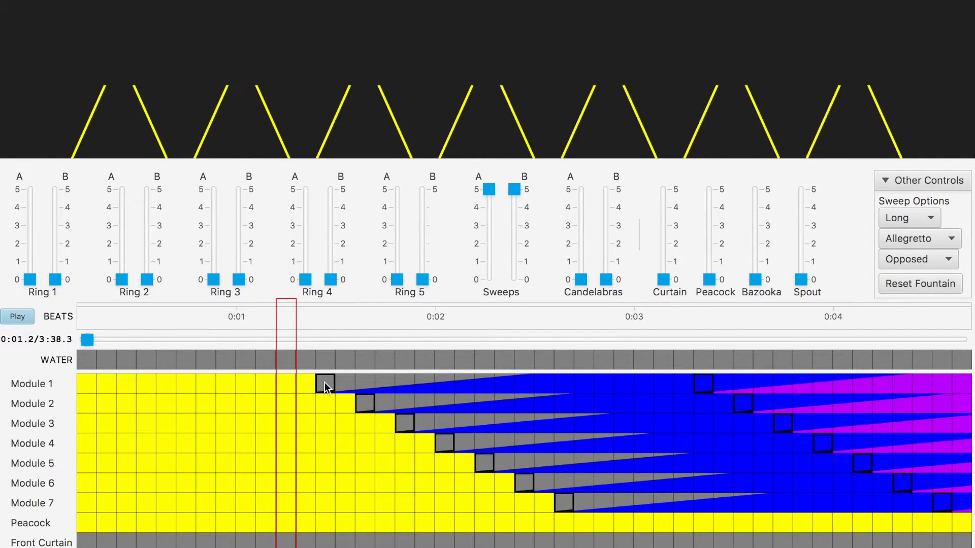
{"action": "key", "text": "Right"}
{"action": "key", "text": "Right"}
{"action": "key", "text": "Right"}
{"action": "key", "text": "Right"}
{"action": "key", "text": "Right"}
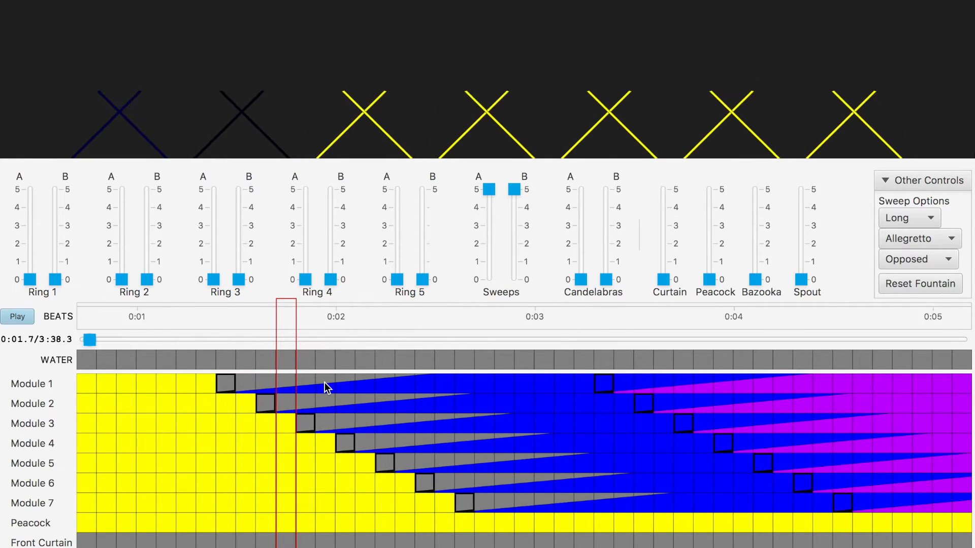
{"action": "key", "text": "Left"}
{"action": "key", "text": "Left"}
{"action": "key", "text": "Left"}
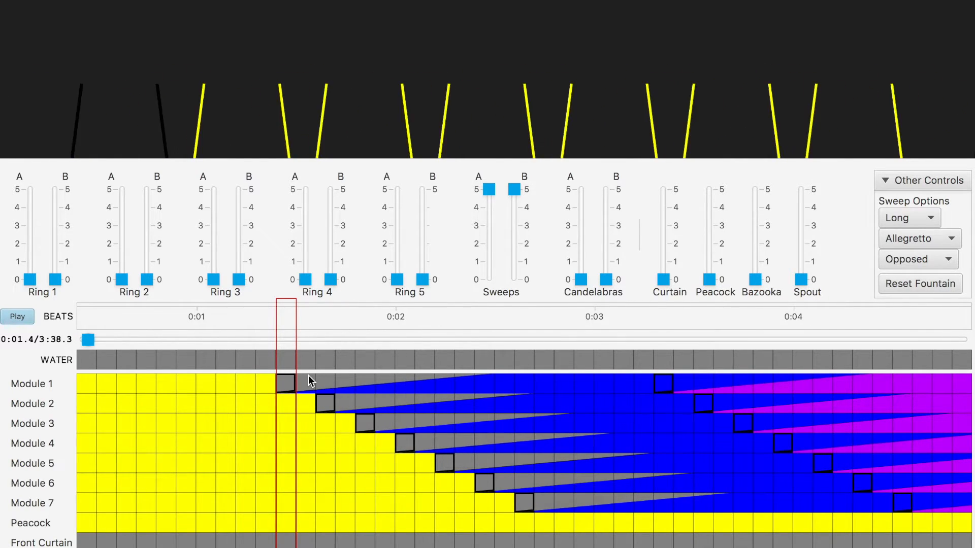
Step: Play the staggered module fades from 0:01.4 in short bursts, pausing at 0:04.1
{"action": "key", "text": "F11"}
{"action": "key", "text": "F10"}
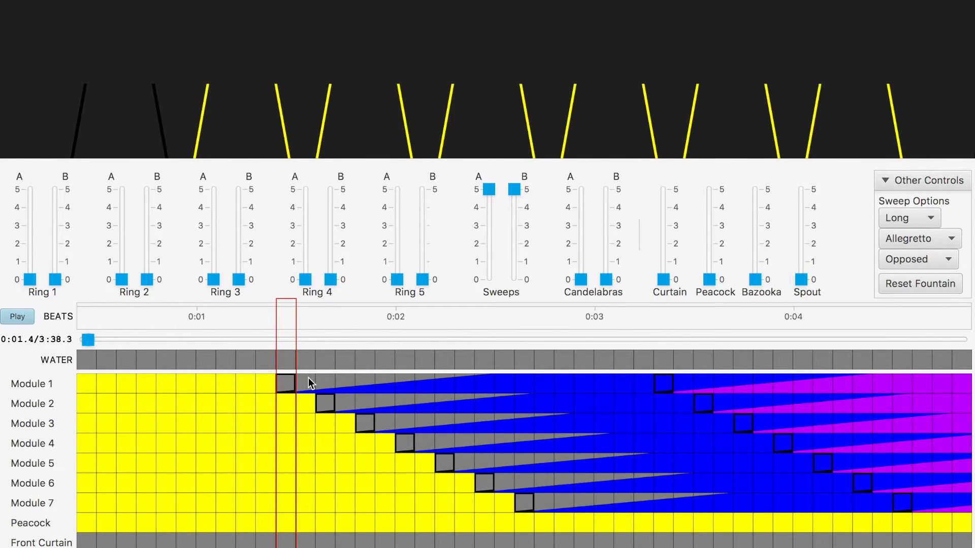
{"action": "key", "text": "space"}
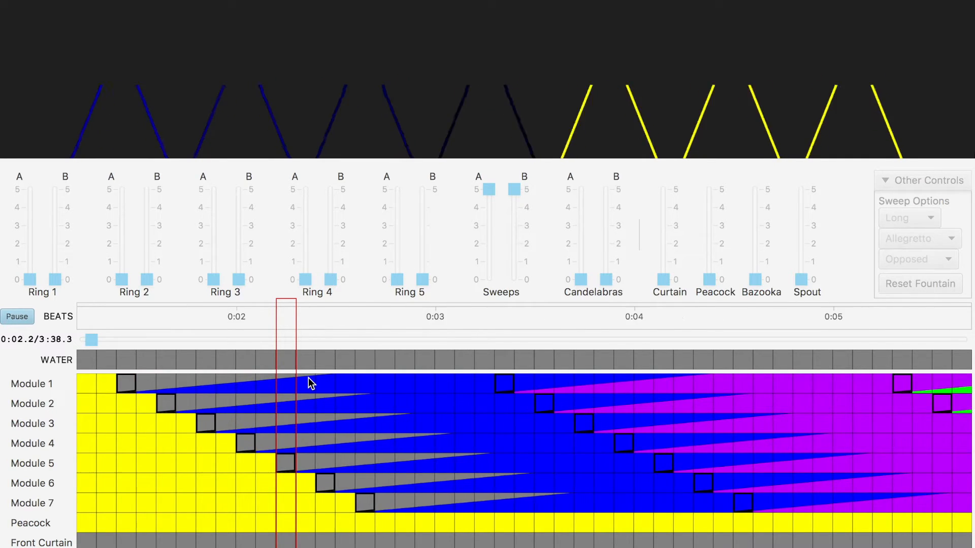
{"action": "key", "text": "space"}
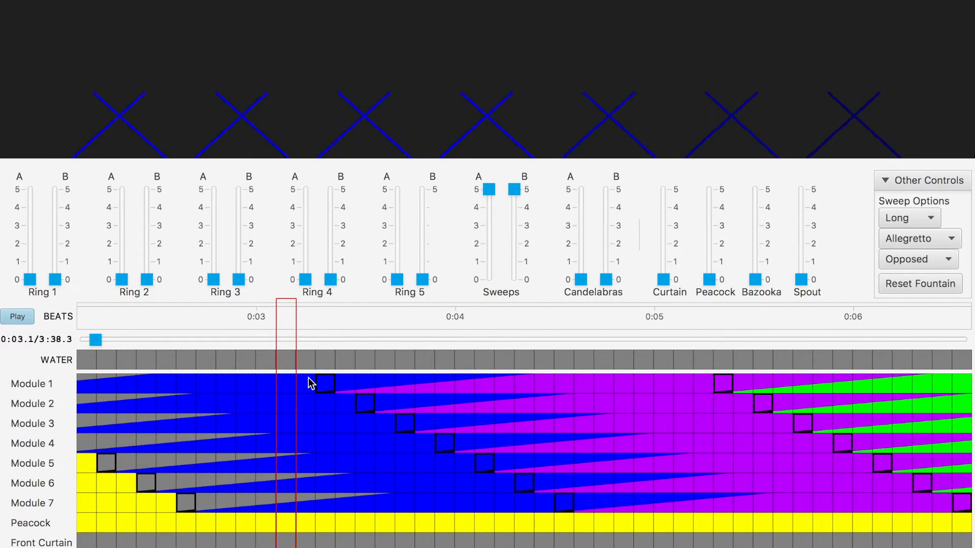
{"action": "key", "text": "space"}
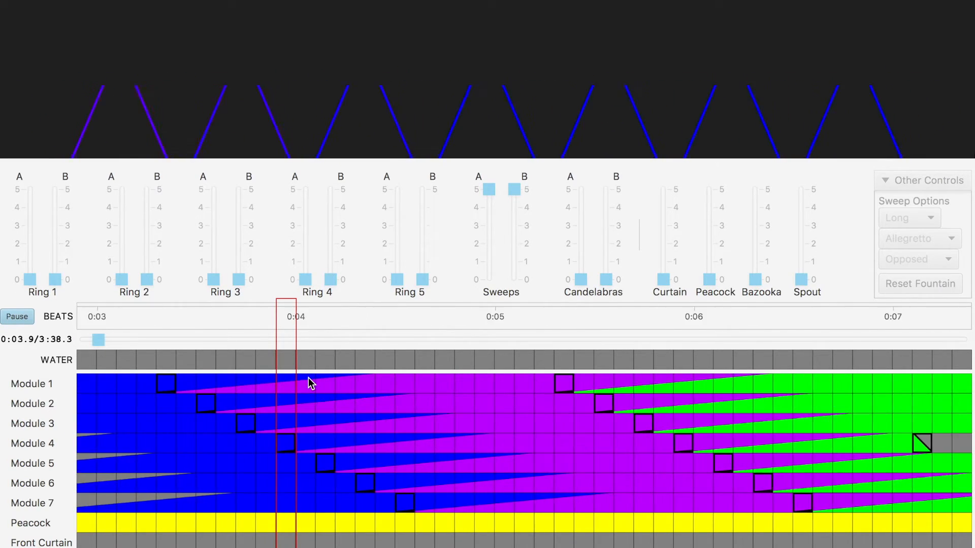
{"action": "key", "text": "space"}
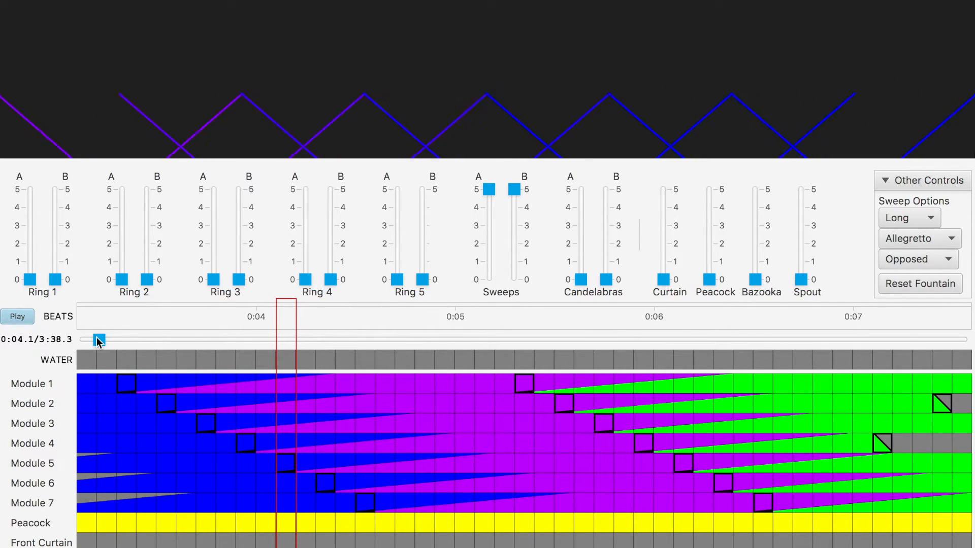
Step: Return to 0:00 and play the show from the start, pausing at 0:19.8
{"action": "left_click_drag", "start_coordinate": [95, 342], "coordinate": [93, 340]}
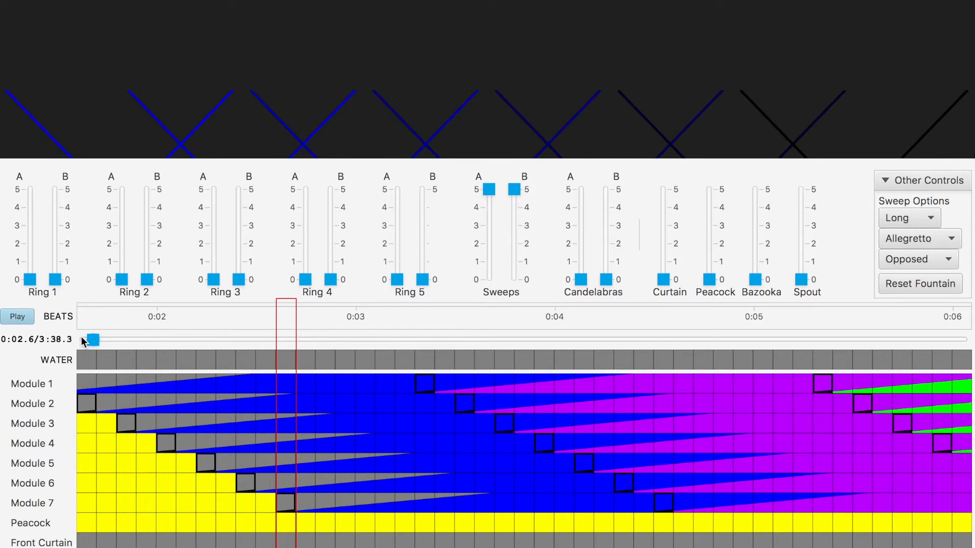
{"action": "left_click", "coordinate": [82, 339]}
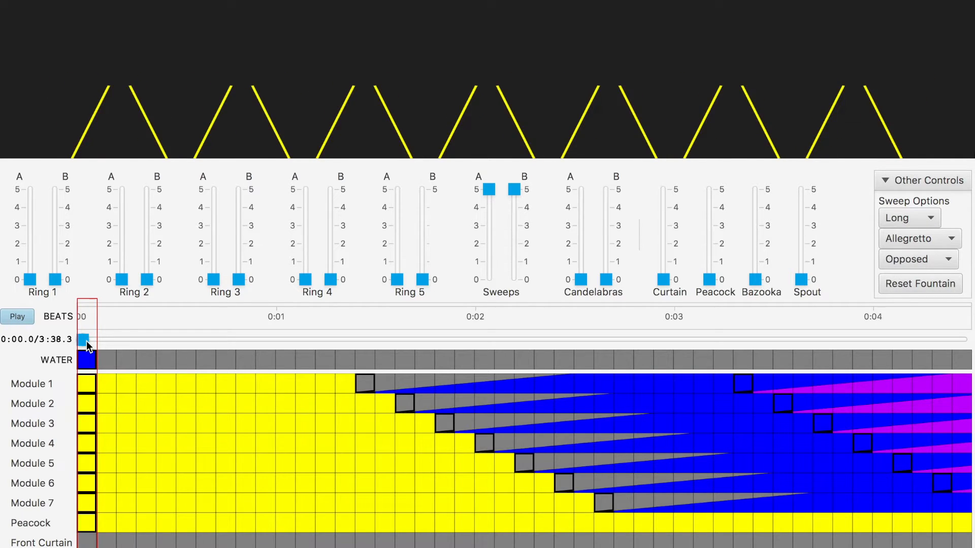
{"action": "key", "text": "space"}
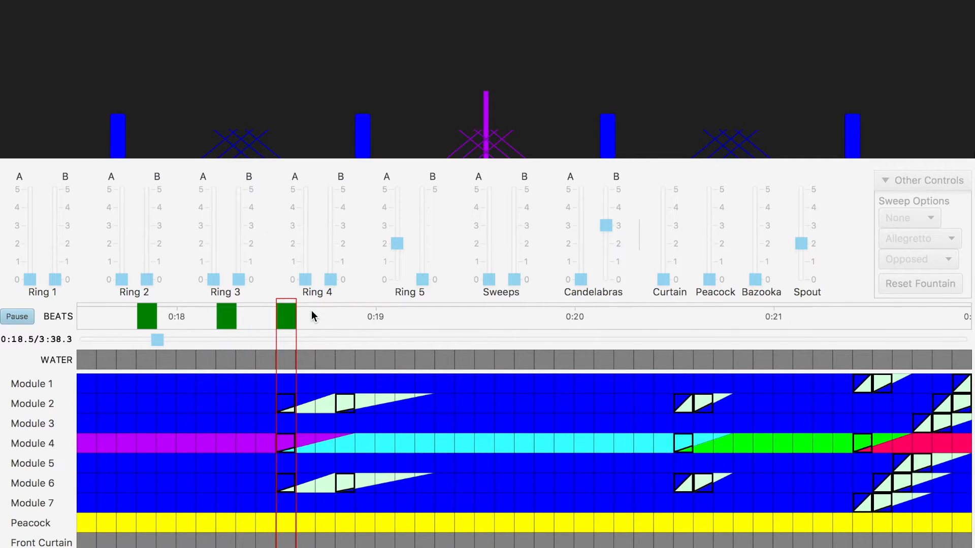
{"action": "key", "text": "space"}
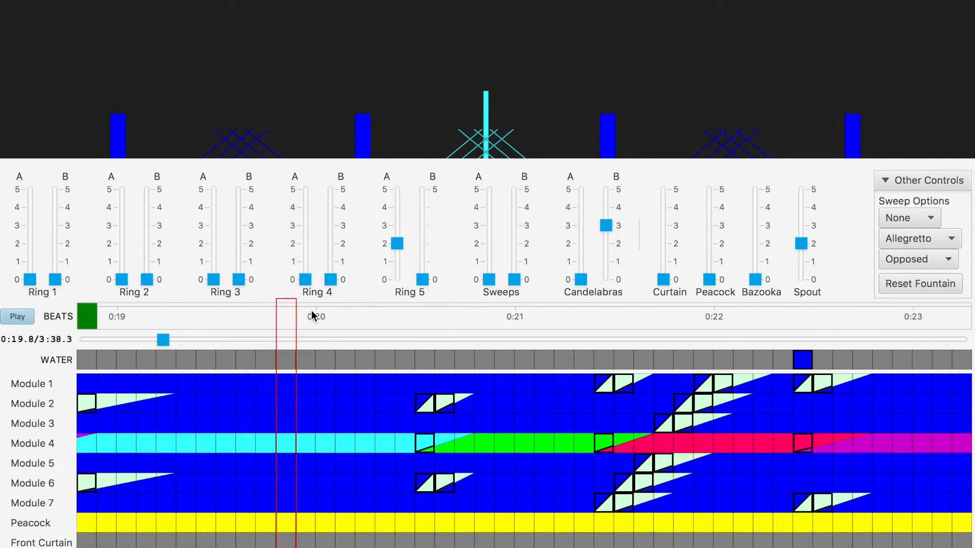
Step: Go back to 0:09.1 and clear the show's beat marks
{"action": "left_click_drag", "start_coordinate": [163, 339], "coordinate": [120, 339]}
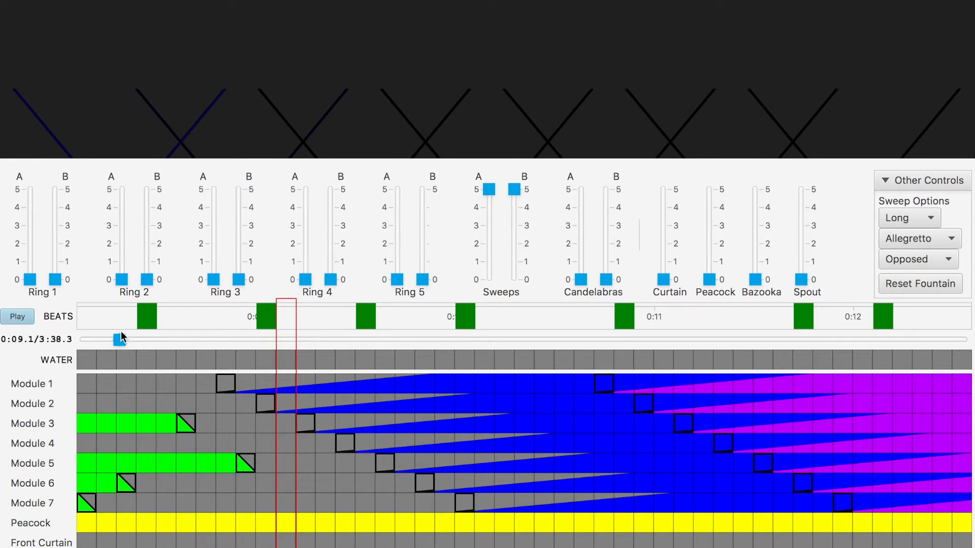
{"action": "right_click", "coordinate": [300, 325]}
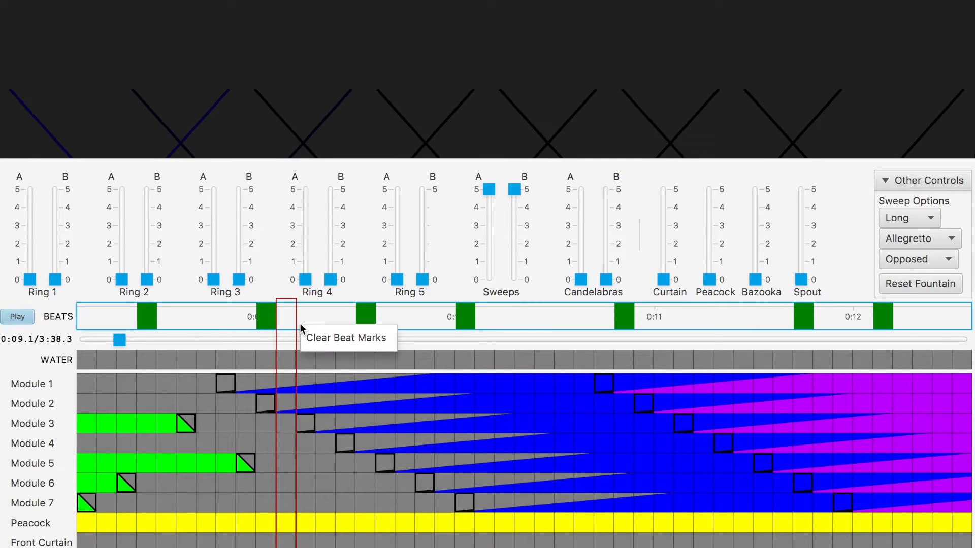
{"action": "left_click", "coordinate": [322, 339]}
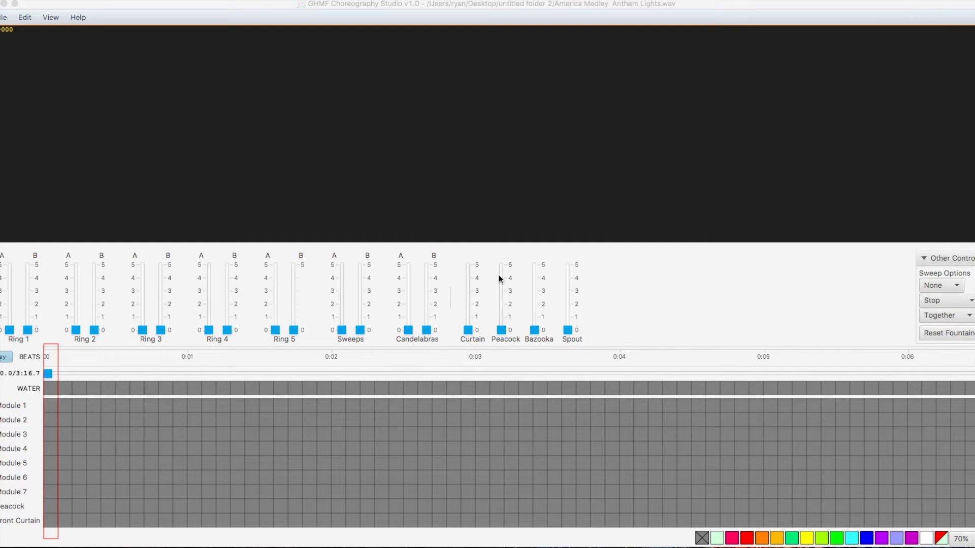
Step: Load the music file America Medley Anthem Lights.wav from the folder untitled folder 2
{"action": "left_click", "coordinate": [2, 18]}
{"action": "left_click", "coordinate": [20, 36]}
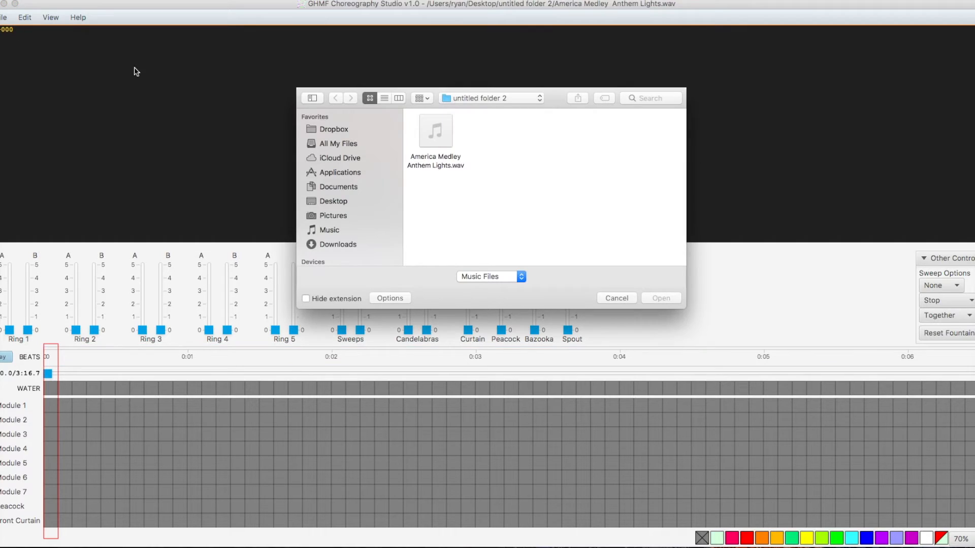
{"action": "double_click", "coordinate": [445, 118]}
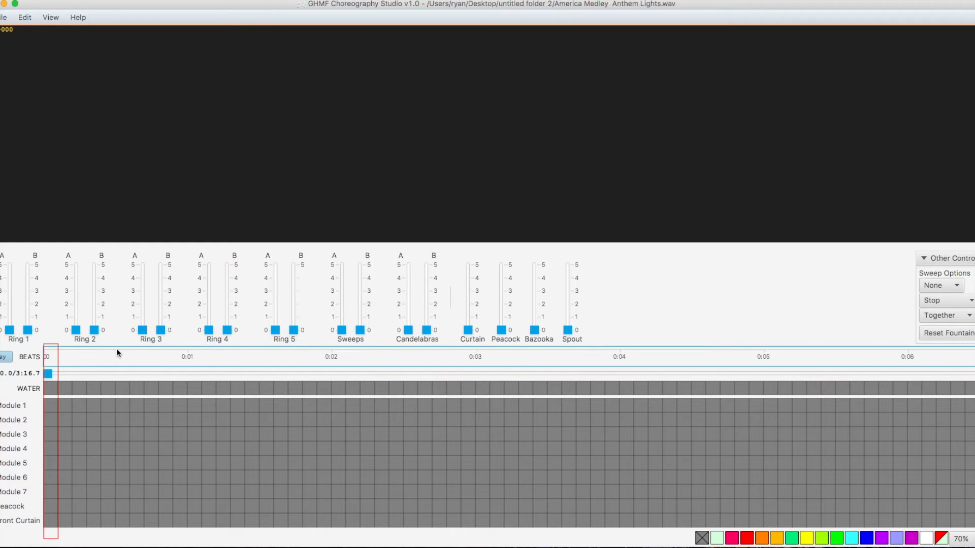
Step: Listen to the opening of the loaded music past 0:05, and return to the start
{"action": "mouse_move", "coordinate": [47, 374]}
{"action": "left_mouse_down"}
{"action": "mouse_move", "coordinate": [356, 374]}
{"action": "mouse_move", "coordinate": [41, 379]}
{"action": "left_mouse_up"}
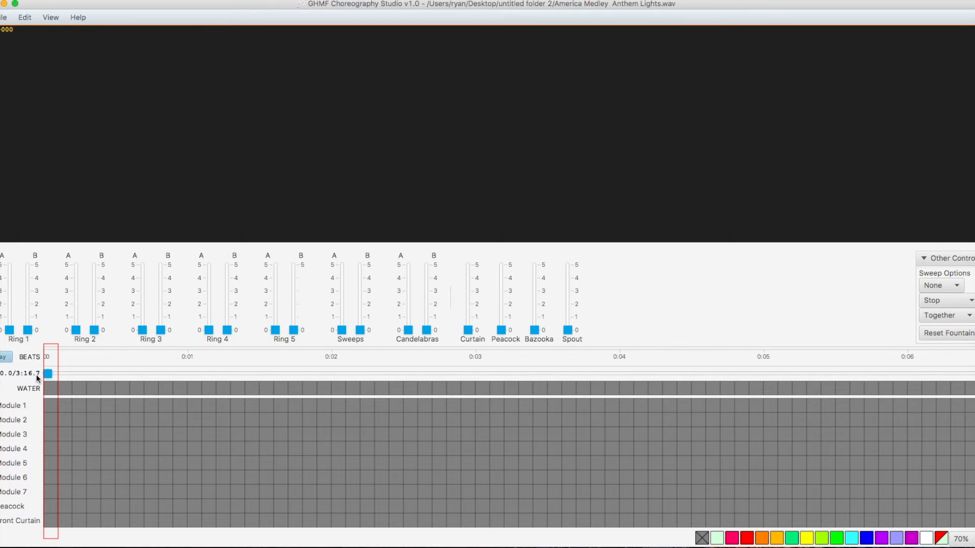
{"action": "key", "text": "space"}
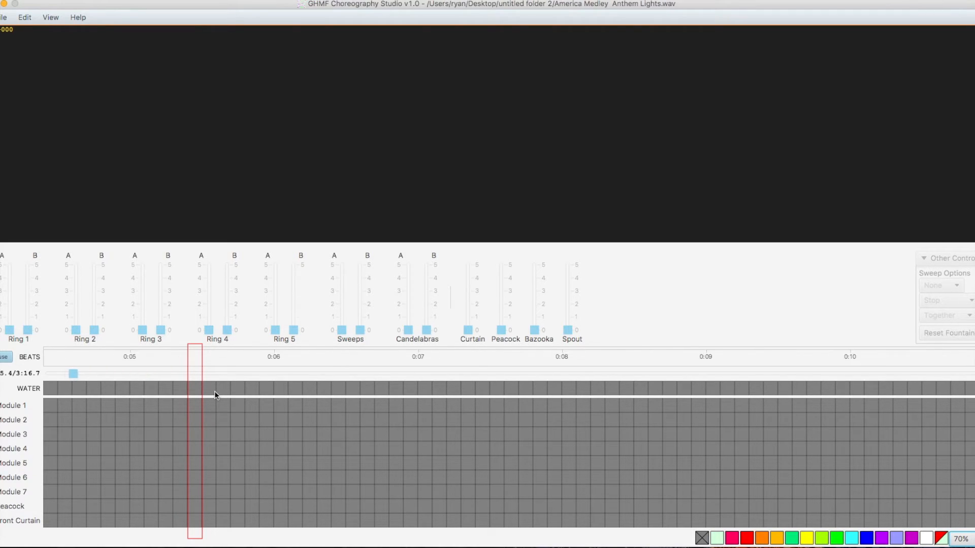
{"action": "key", "text": "space"}
{"action": "left_click_drag", "start_coordinate": [75, 373], "coordinate": [35, 373]}
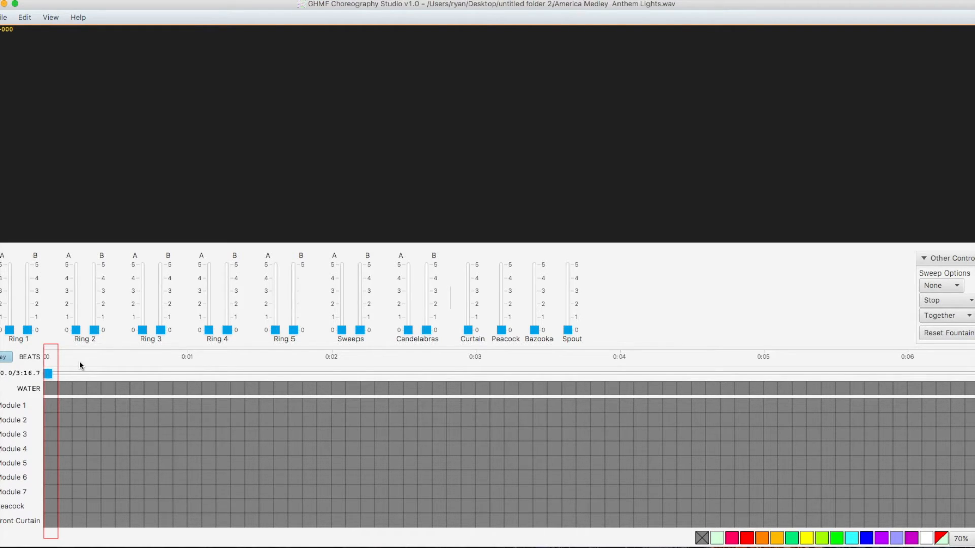
Step: Play the music from the start to 0:09.8 while marking its beats on the timeline, and return to 0:00
{"action": "key", "text": "space"}
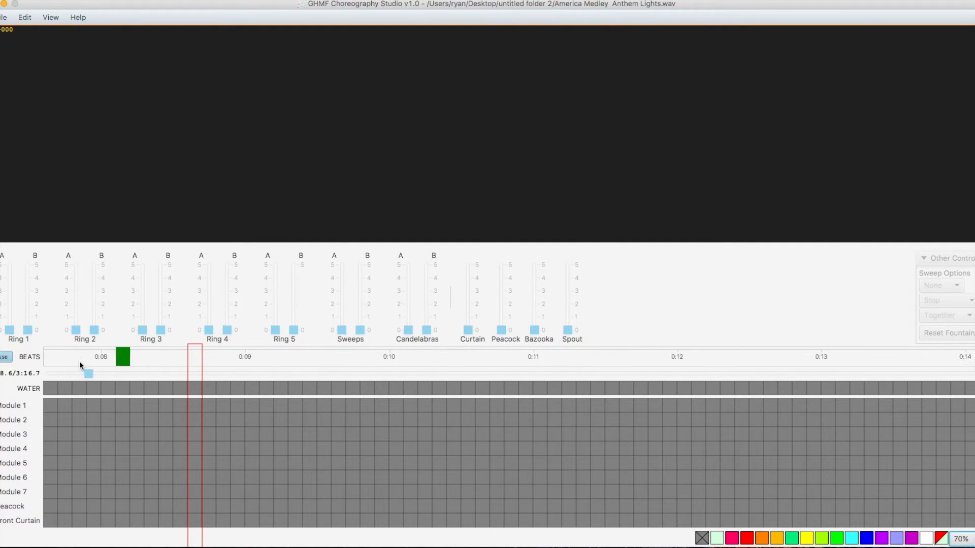
{"action": "left_click", "coordinate": [79, 363]}
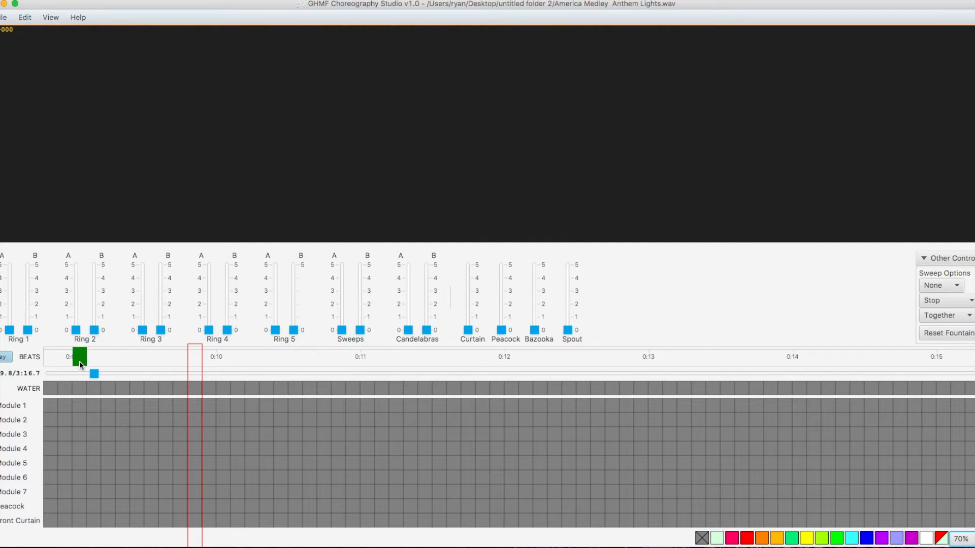
{"action": "left_click_drag", "start_coordinate": [92, 376], "coordinate": [47, 379]}
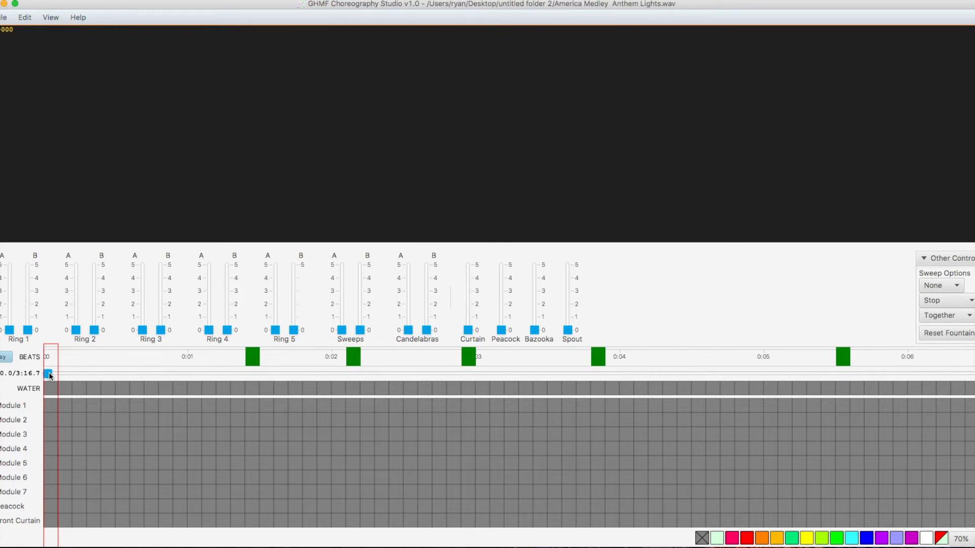
{"action": "left_click_drag", "start_coordinate": [51, 377], "coordinate": [49, 375]}
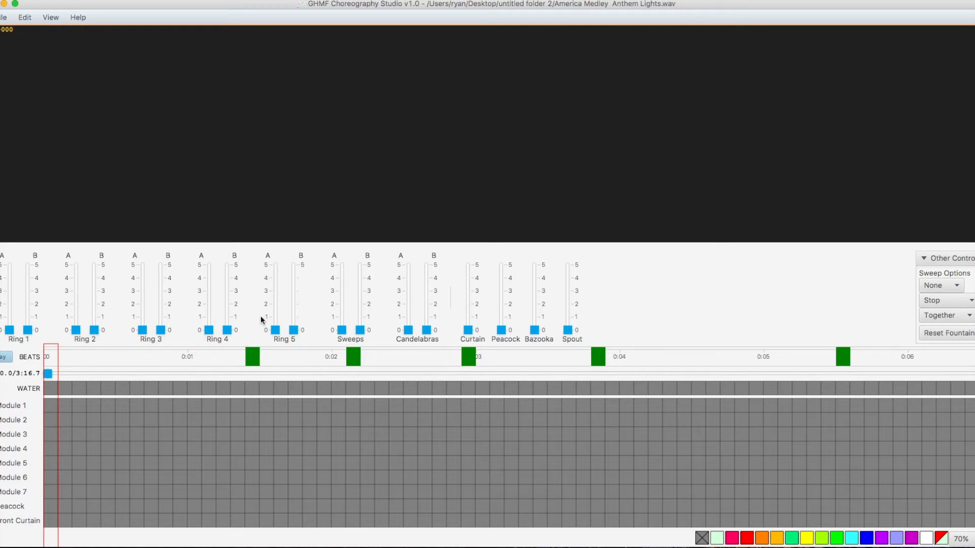
Step: Create a water cue at 0:00 with Sweeps A at 5, Sweeps B at 2, Adagio speed and Long sweep
{"action": "left_click_drag", "start_coordinate": [341, 330], "coordinate": [348, 215]}
{"action": "left_click_drag", "start_coordinate": [360, 331], "coordinate": [360, 304]}
{"action": "left_click", "coordinate": [939, 301]}
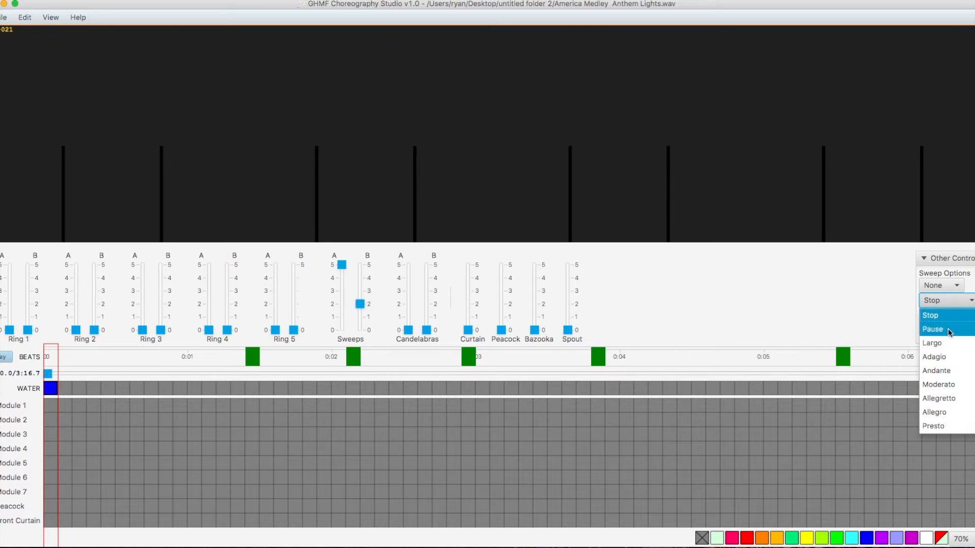
{"action": "left_click", "coordinate": [936, 357]}
{"action": "left_click", "coordinate": [947, 287]}
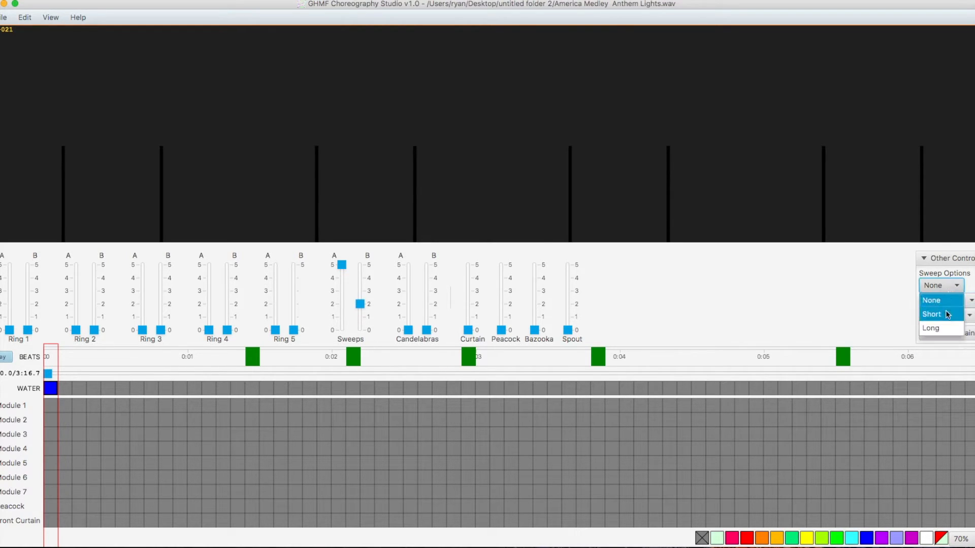
{"action": "left_click", "coordinate": [946, 316]}
{"action": "left_click", "coordinate": [942, 285]}
{"action": "left_click", "coordinate": [940, 329]}
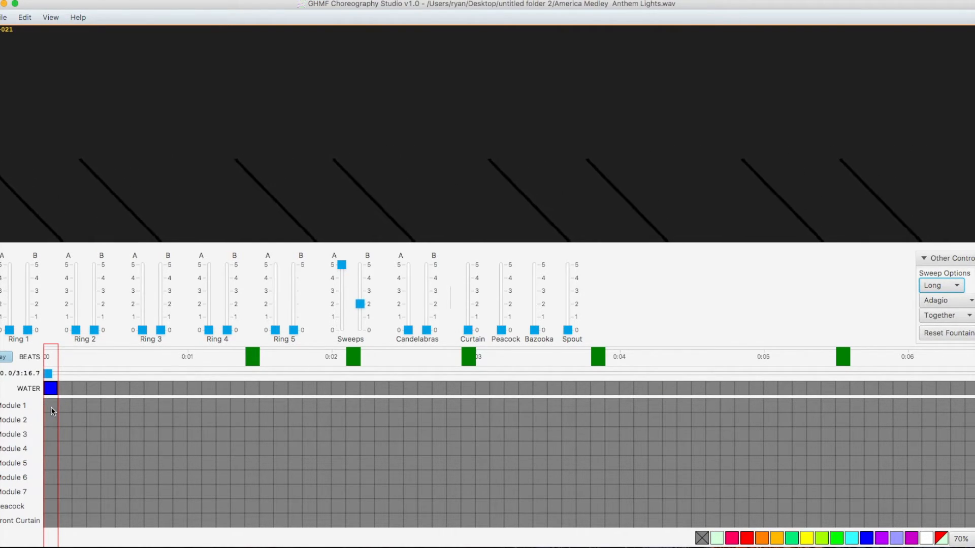
Step: Play the opening sweep cue briefly and step back to 0:00.2
{"action": "key", "text": "space"}
{"action": "key", "text": "space"}
{"action": "key", "text": "Left"}
{"action": "key", "text": "Left"}
{"action": "key", "text": "Left"}
{"action": "key", "text": "Left"}
{"action": "key", "text": "Left"}
{"action": "key", "text": "Left"}
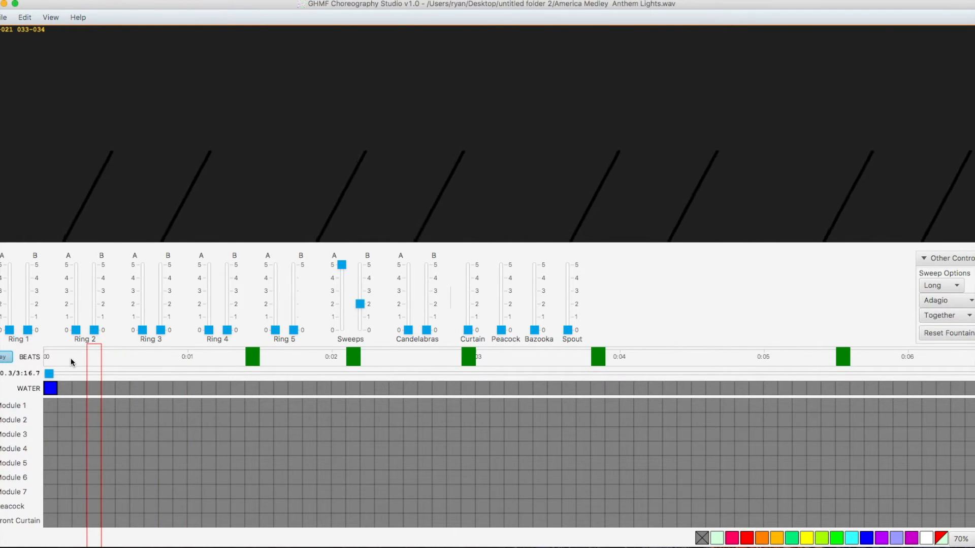
{"action": "key", "text": "Left"}
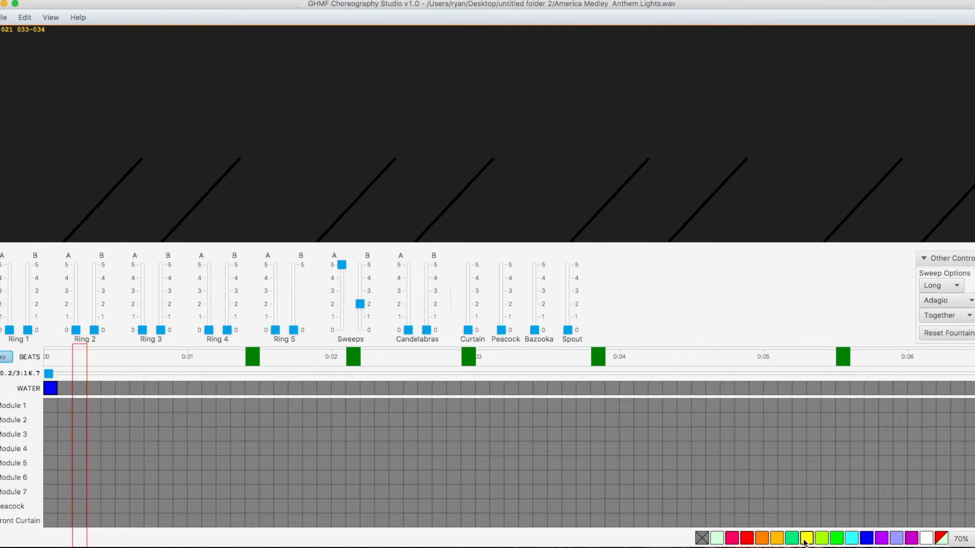
Step: Fade Modules 1 to 7 up to blue from 0:00.2 to just before the first beat mark
{"action": "left_click", "coordinate": [868, 542]}
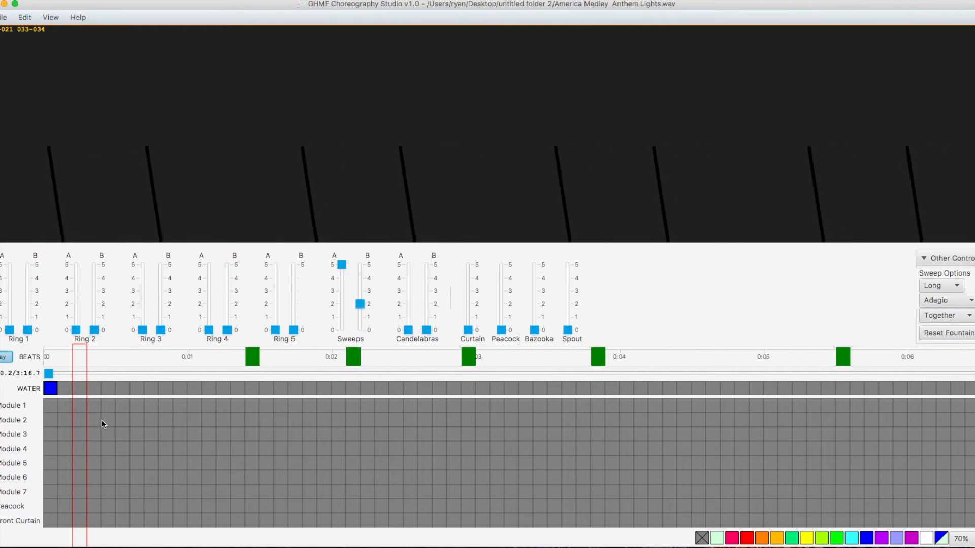
{"action": "left_click_drag", "start_coordinate": [84, 412], "coordinate": [234, 497]}
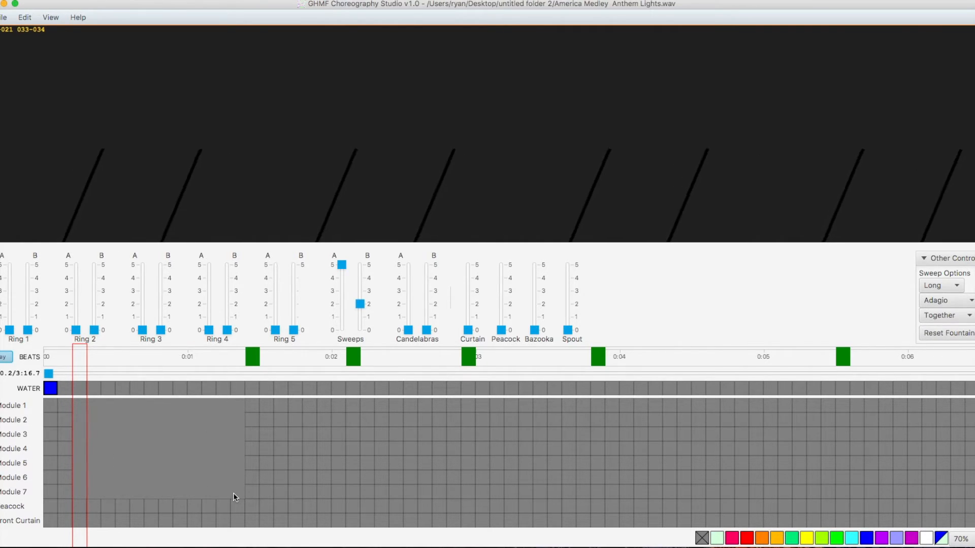
{"action": "right_click", "coordinate": [224, 461]}
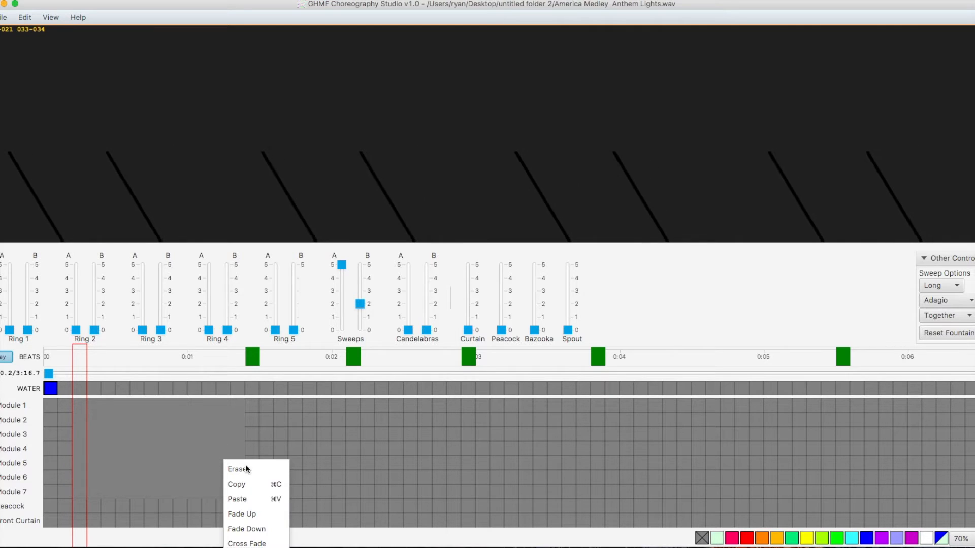
{"action": "left_click", "coordinate": [247, 515]}
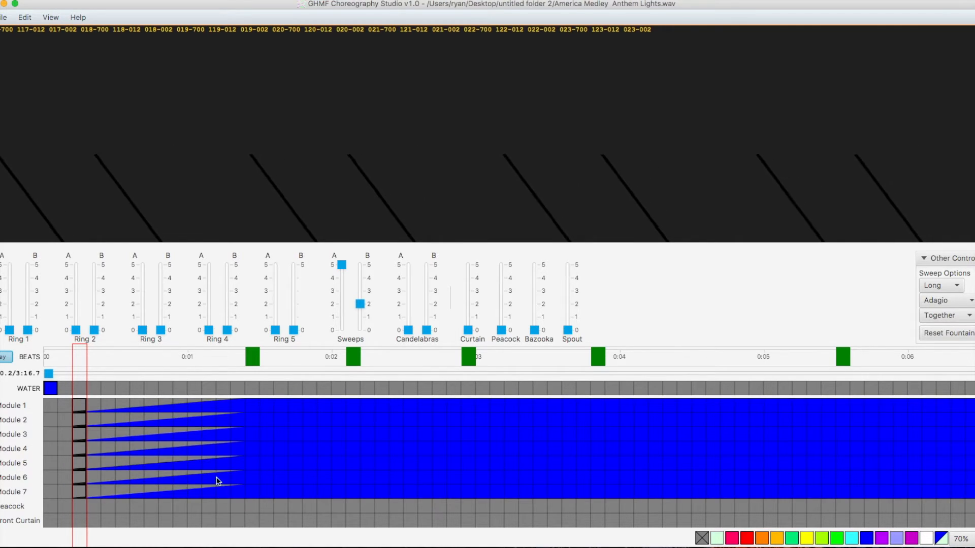
Step: Play the show through the blue fade-up and pause at 0:05.4
{"action": "left_click", "coordinate": [56, 430]}
{"action": "key", "text": "space"}
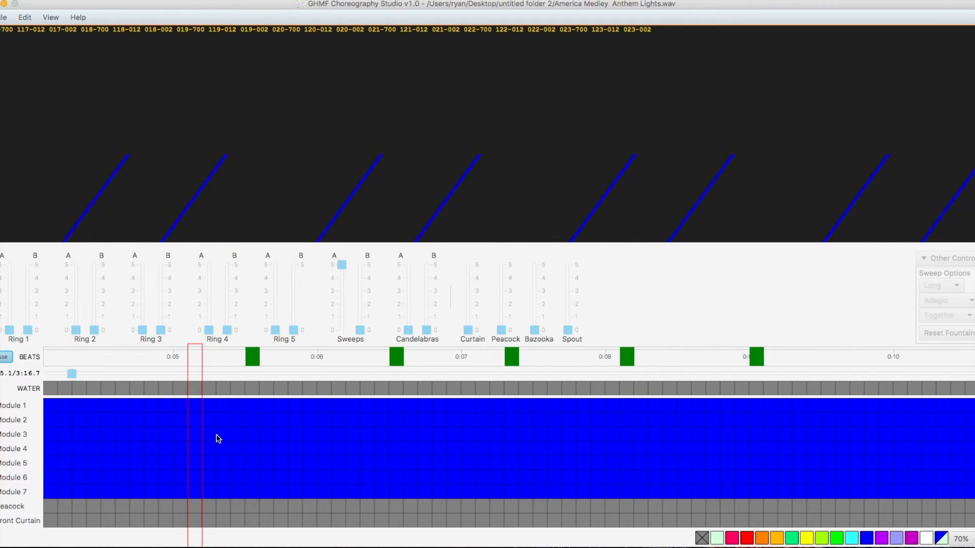
{"action": "key", "text": "space"}
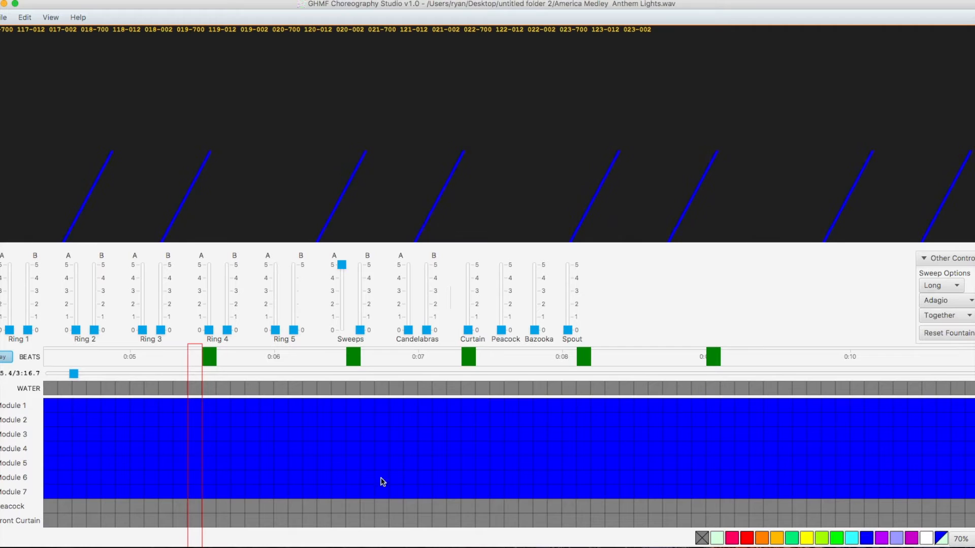
Step: Cross fade Module 4 from blue to pale green from 0:05.1 to the beat mark at 0:05.5
{"action": "left_click", "coordinate": [721, 541]}
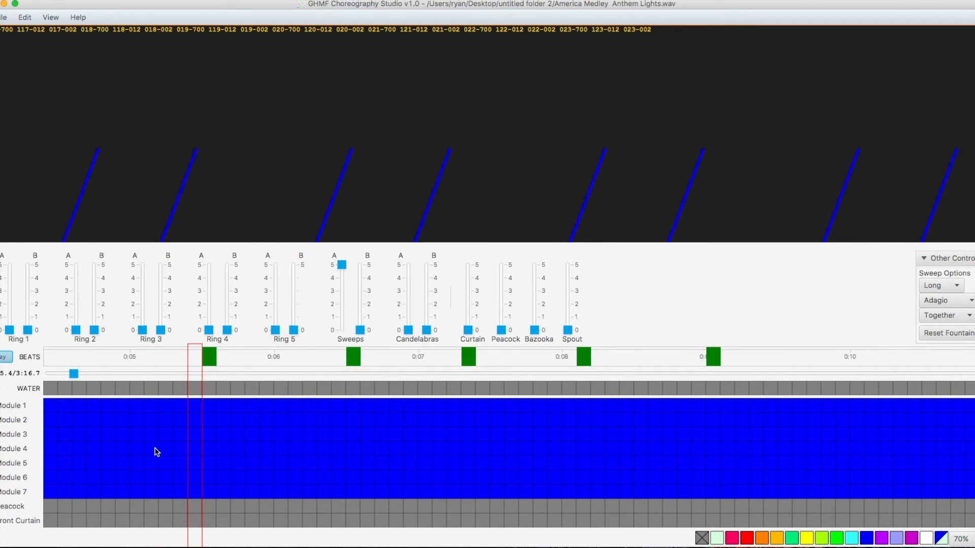
{"action": "right_click", "coordinate": [210, 451]}
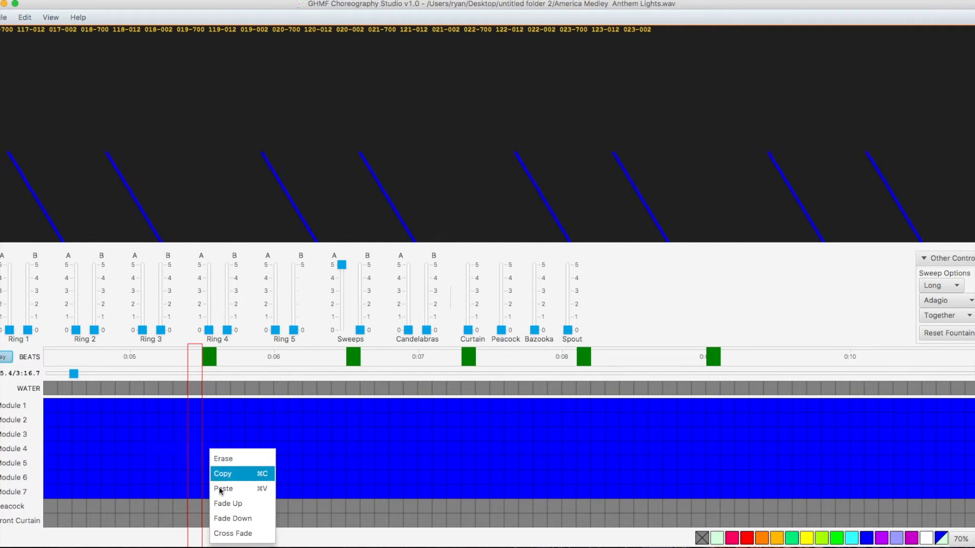
{"action": "left_click", "coordinate": [233, 534]}
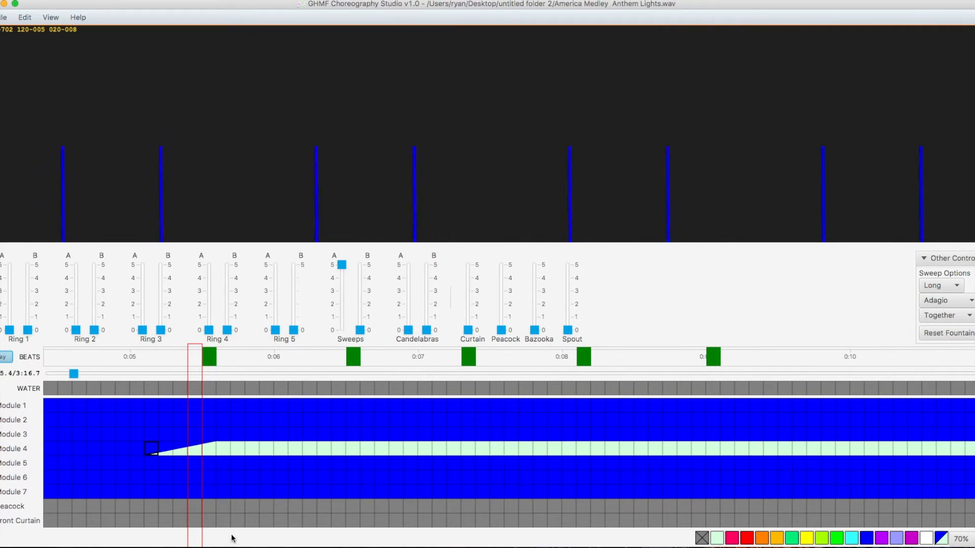
Step: Play the show through Module 4's cross fade, pause, and return to 0:05.4 to compare the fade with the beat mark
{"action": "key", "text": "space"}
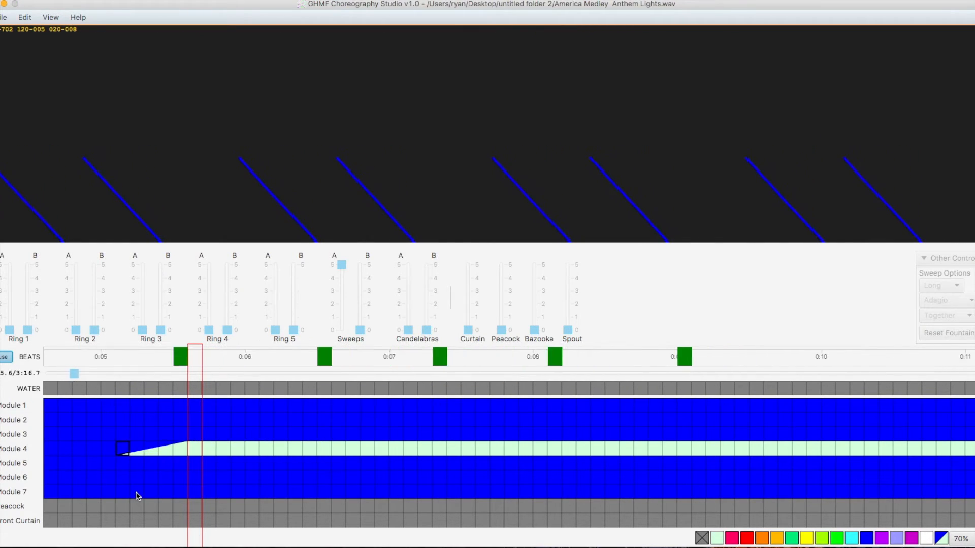
{"action": "key", "text": "space"}
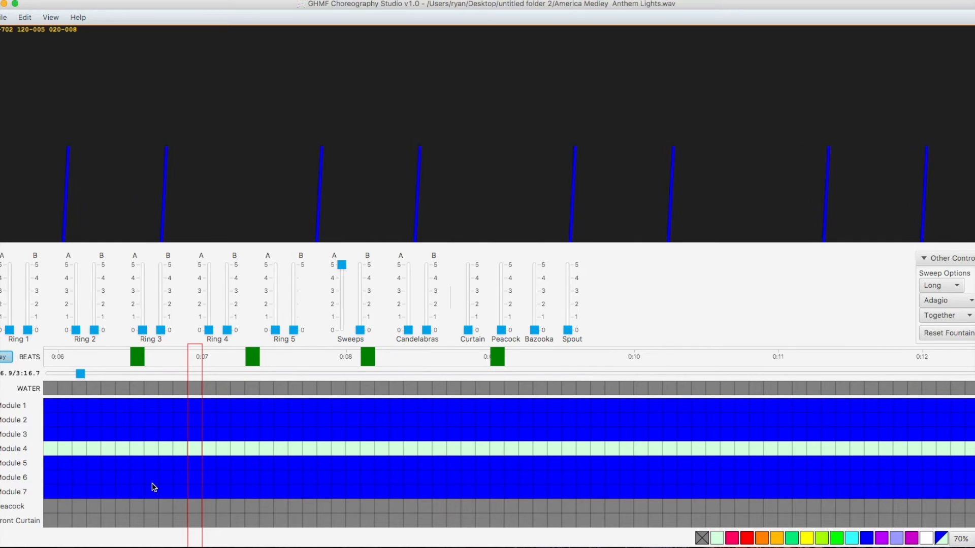
{"action": "scroll", "coordinate": [153, 488], "scroll_direction": "left", "scroll_amount": 12}
{"action": "scroll", "coordinate": [154, 487], "scroll_direction": "left", "scroll_amount": 5}
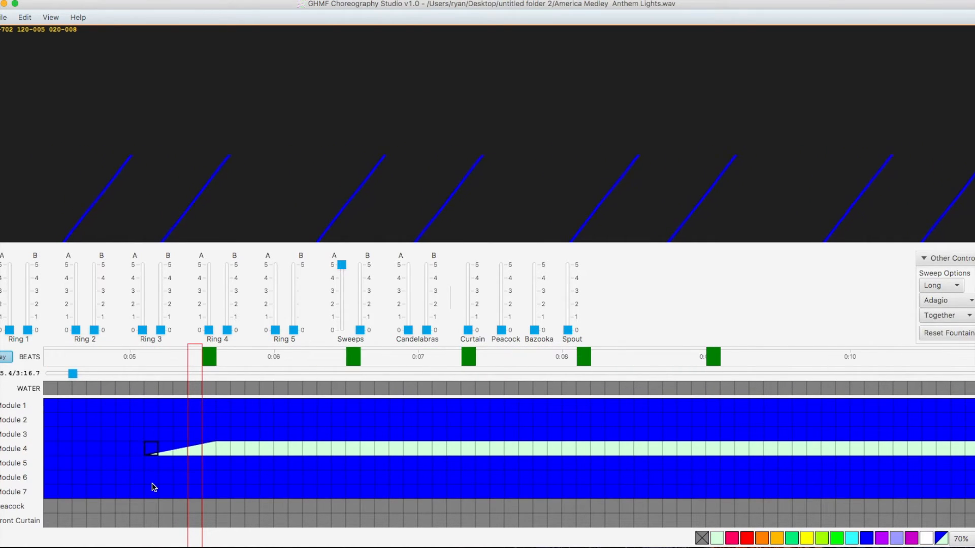
{"action": "scroll", "coordinate": [153, 487], "scroll_direction": "right", "scroll_amount": 3}
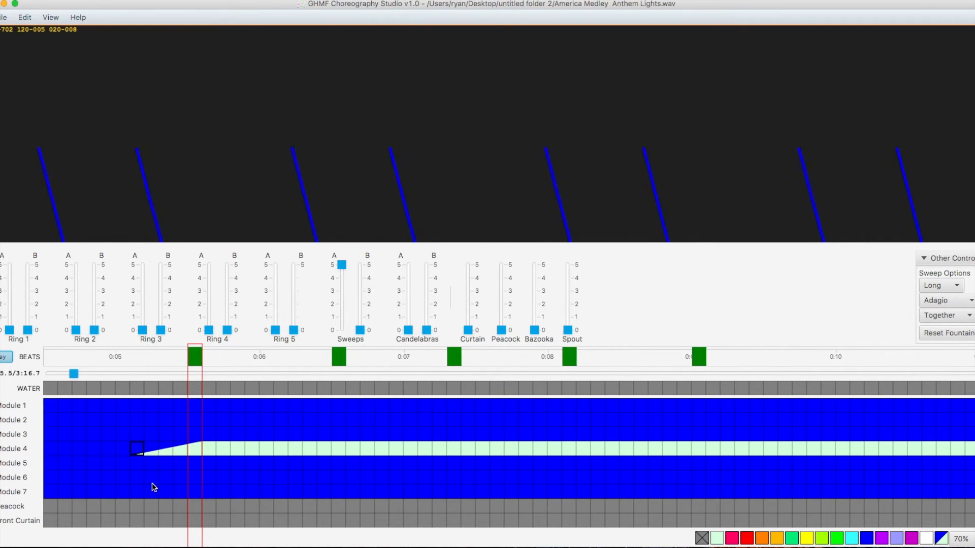
{"action": "scroll", "coordinate": [153, 487], "scroll_direction": "left", "scroll_amount": 1}
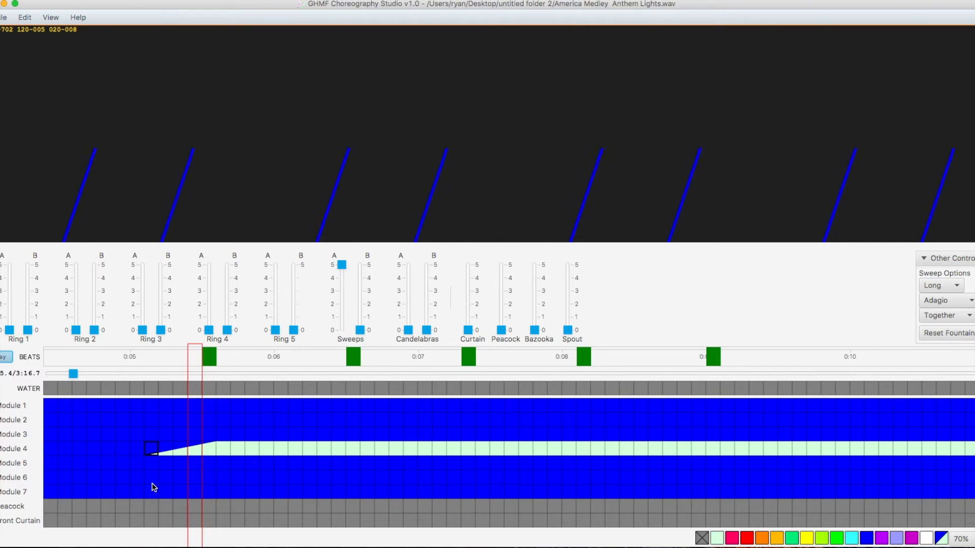
Step: Add a water cue at 0:04.4 with Sweeps B at 5 and Spout at 4
{"action": "scroll", "coordinate": [153, 487], "scroll_direction": "left", "scroll_amount": 9}
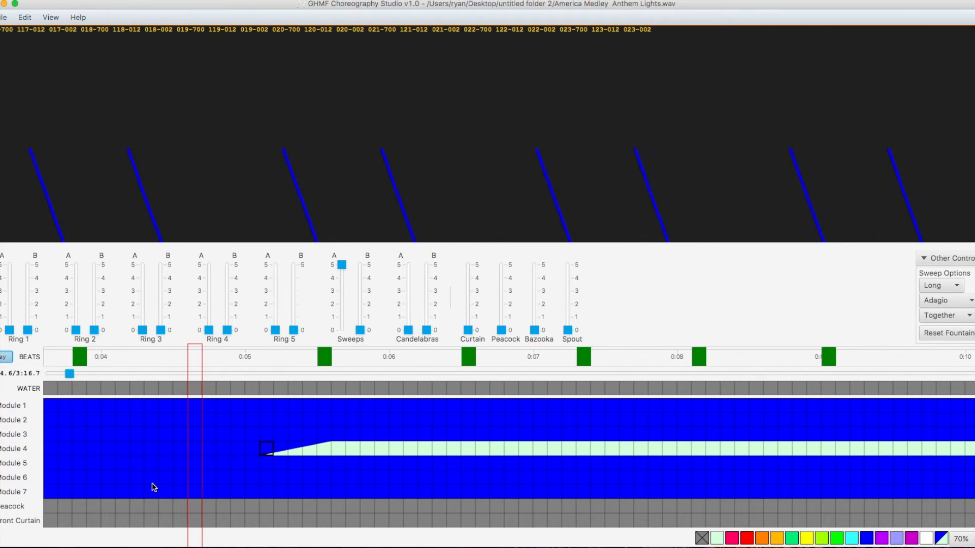
{"action": "scroll", "coordinate": [155, 488], "scroll_direction": "left", "scroll_amount": 1}
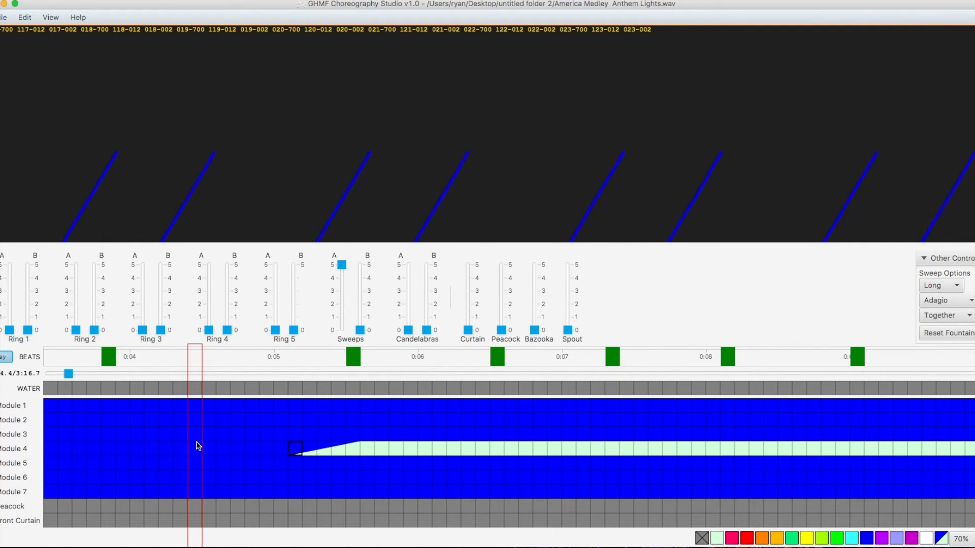
{"action": "left_click_drag", "start_coordinate": [361, 331], "coordinate": [363, 247]}
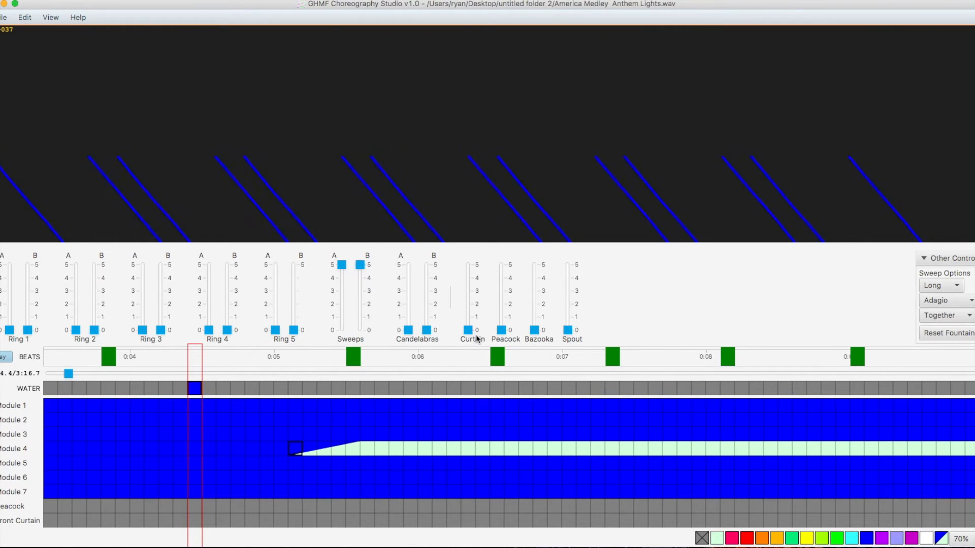
{"action": "left_click_drag", "start_coordinate": [568, 330], "coordinate": [566, 284]}
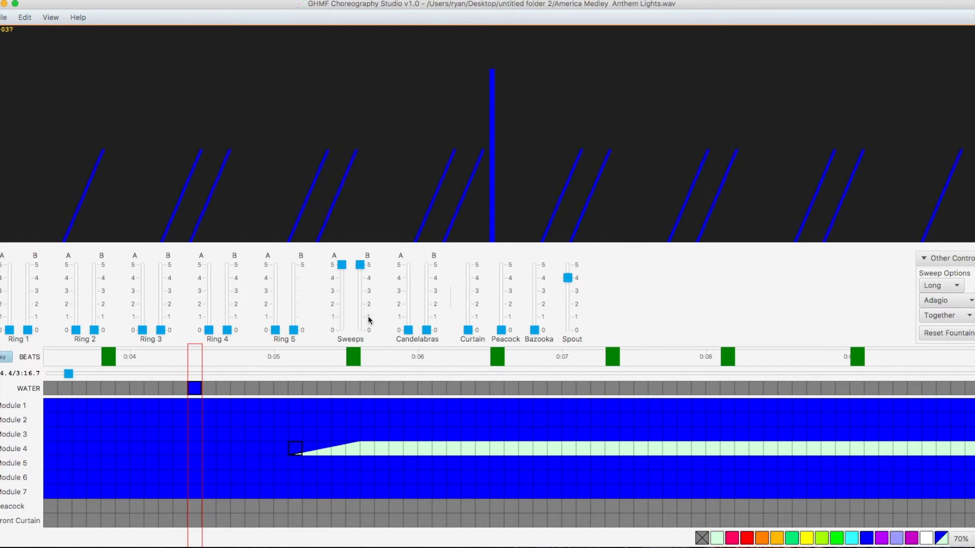
Step: Step back to 0:04.2, ahead of the new water cue, and play the show to 0:07.3
{"action": "key", "text": "Left"}
{"action": "key", "text": "Left"}
{"action": "key", "text": "Left"}
{"action": "key", "text": "Left"}
{"action": "key", "text": "Left"}
{"action": "key", "text": "Left"}
{"action": "key", "text": "Left"}
{"action": "key", "text": "Left"}
{"action": "key", "text": "Left"}
{"action": "key", "text": "Left"}
{"action": "key", "text": "Left"}
{"action": "key", "text": "Left"}
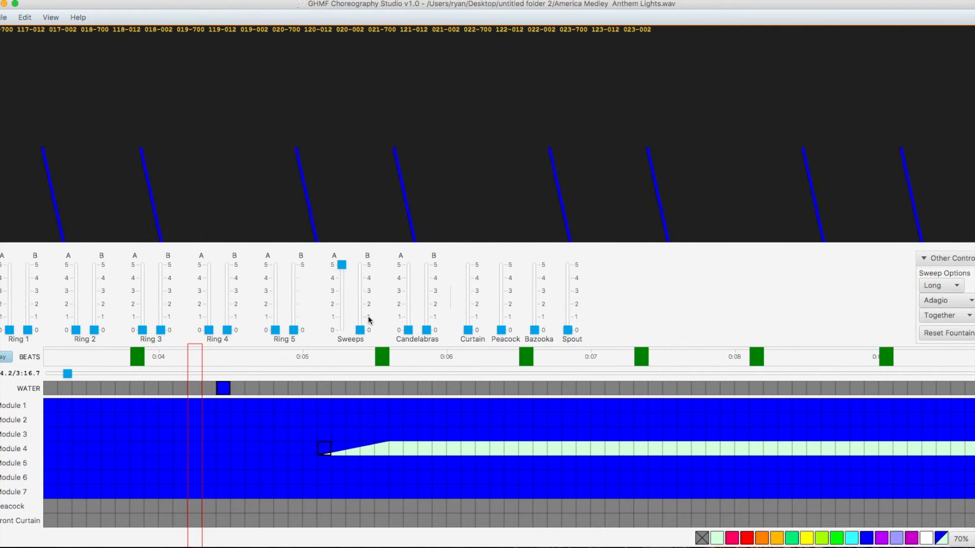
{"action": "key", "text": "space"}
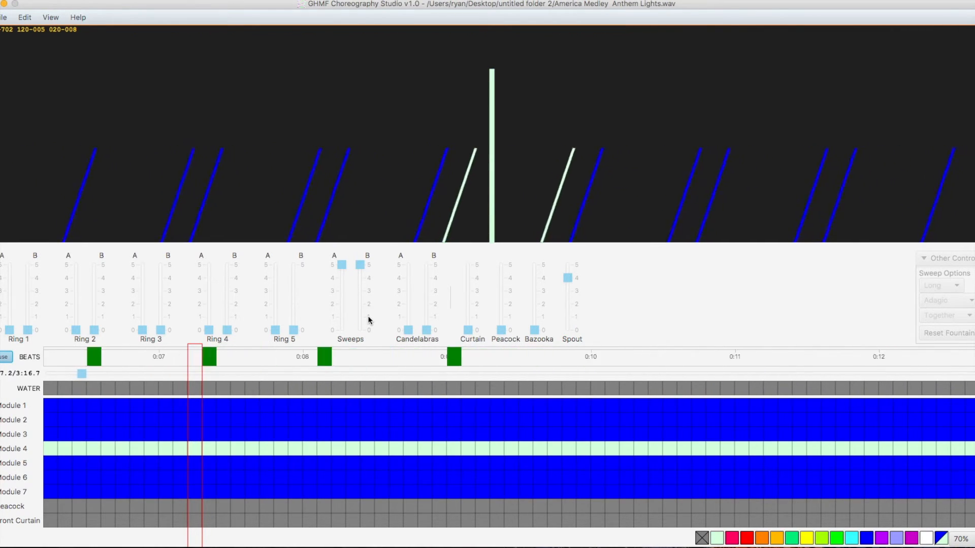
{"action": "key", "text": "space"}
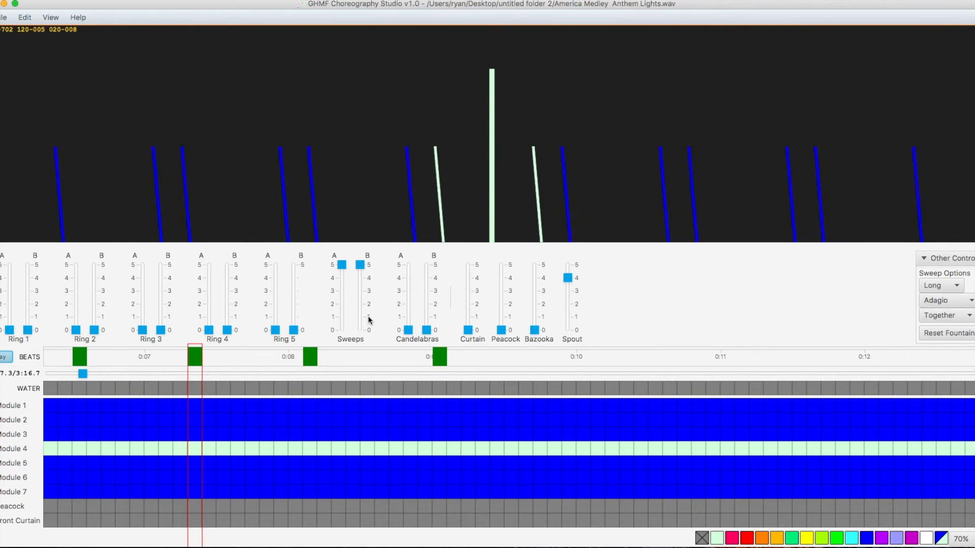
Step: Step back slightly, replay the pale green section and pause at 0:11.6
{"action": "key", "text": "Left"}
{"action": "key", "text": "Left"}
{"action": "key", "text": "Left"}
{"action": "key", "text": "Left"}
{"action": "key", "text": "Left"}
{"action": "key", "text": "space"}
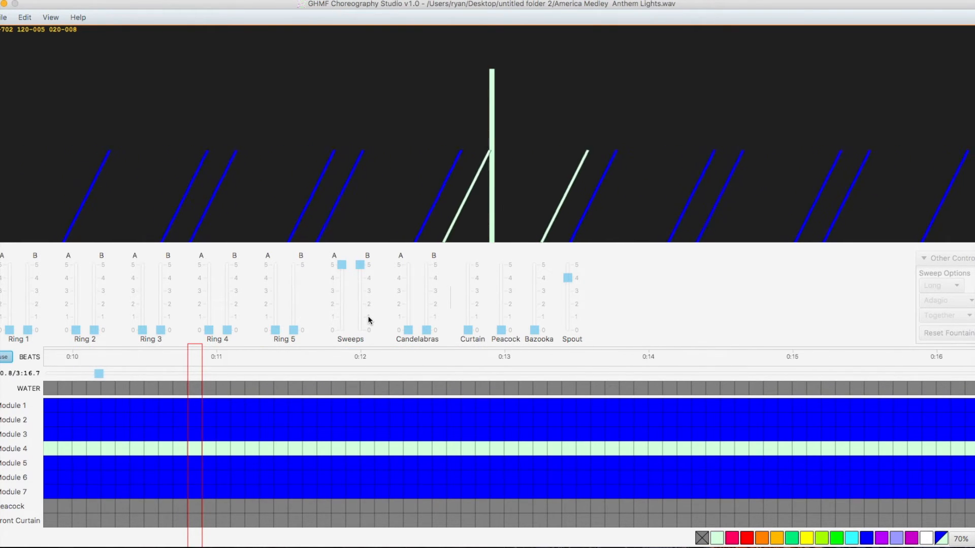
{"action": "key", "text": "space"}
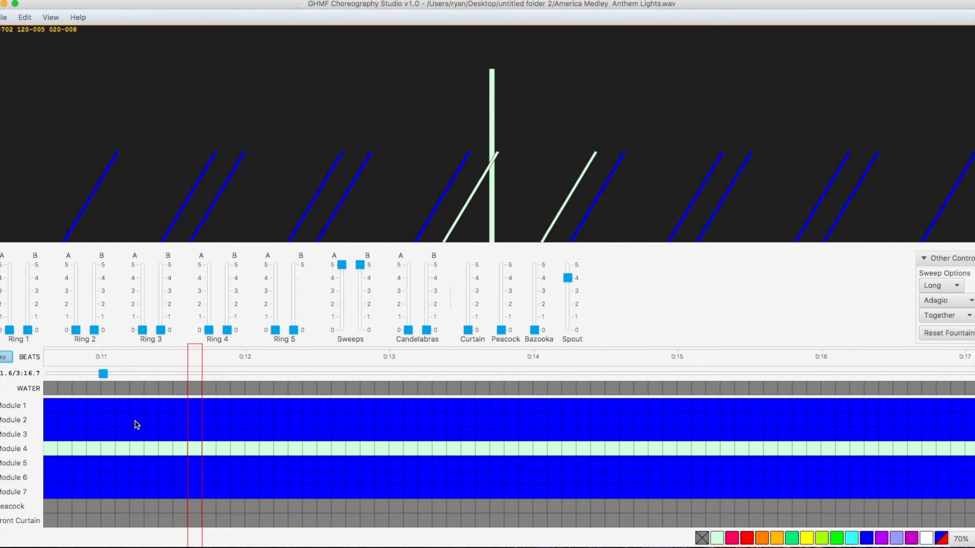
Step: Cross fade Module 2 from blue to red from 0:11.2 to 0:11.7 and copy the fade to Module 6
{"action": "right_click", "coordinate": [211, 421]}
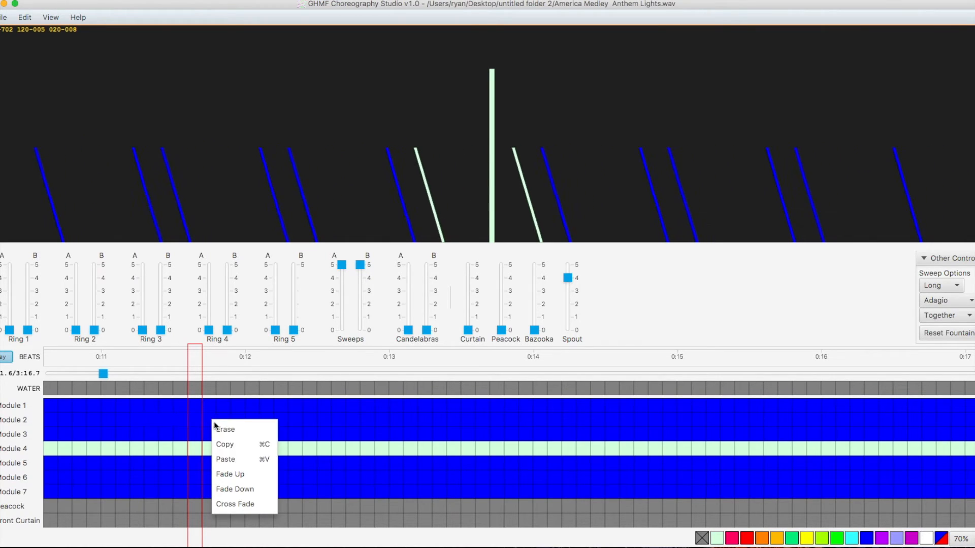
{"action": "left_click", "coordinate": [248, 504]}
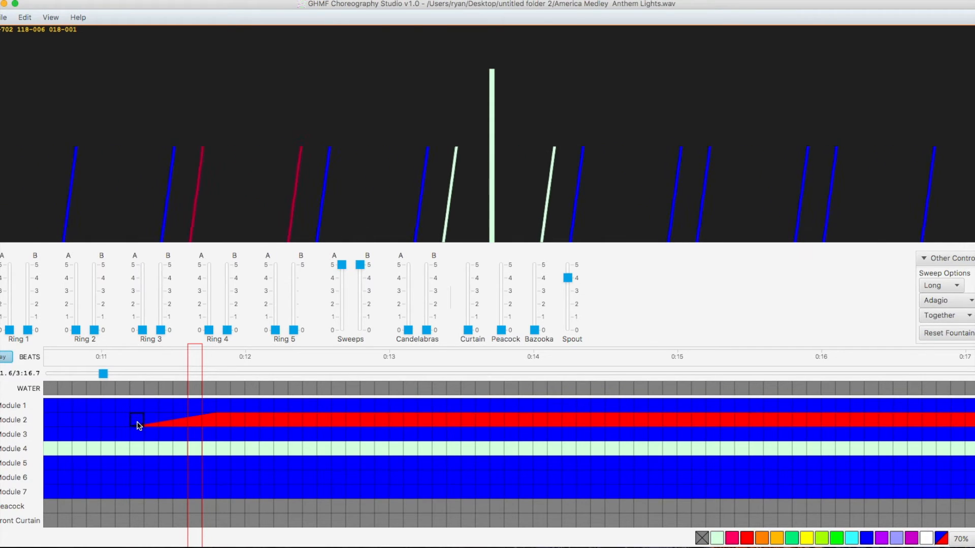
{"action": "right_click", "coordinate": [138, 425]}
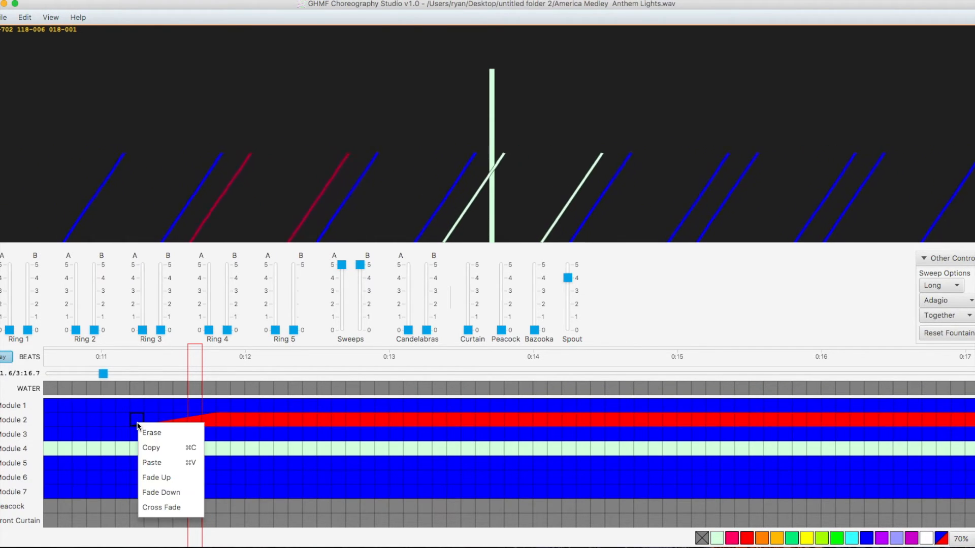
{"action": "left_click", "coordinate": [152, 446]}
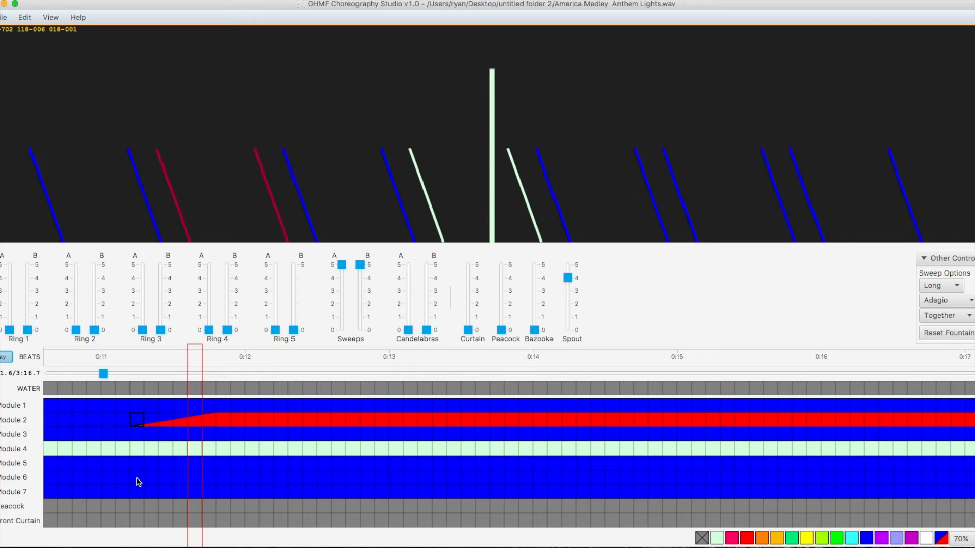
{"action": "right_click", "coordinate": [138, 482]}
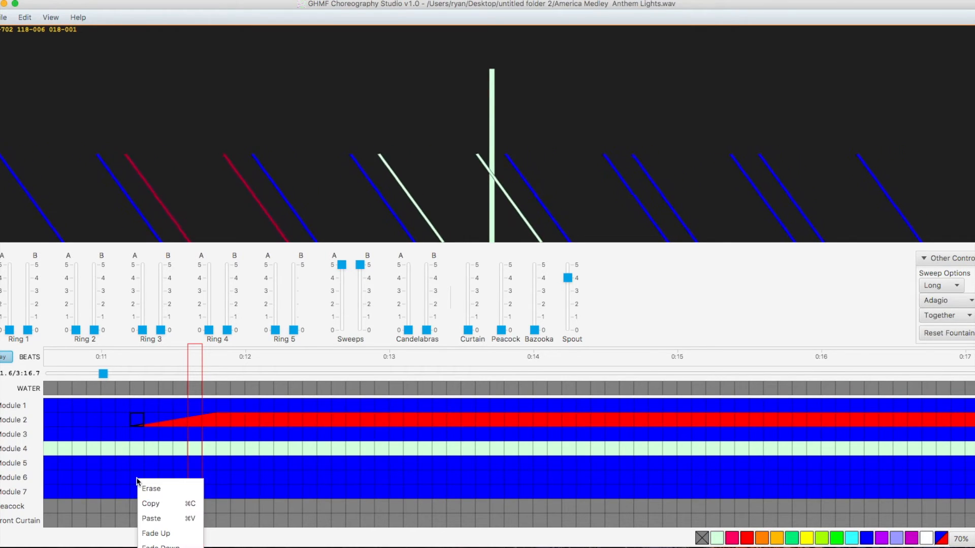
{"action": "left_click", "coordinate": [157, 519]}
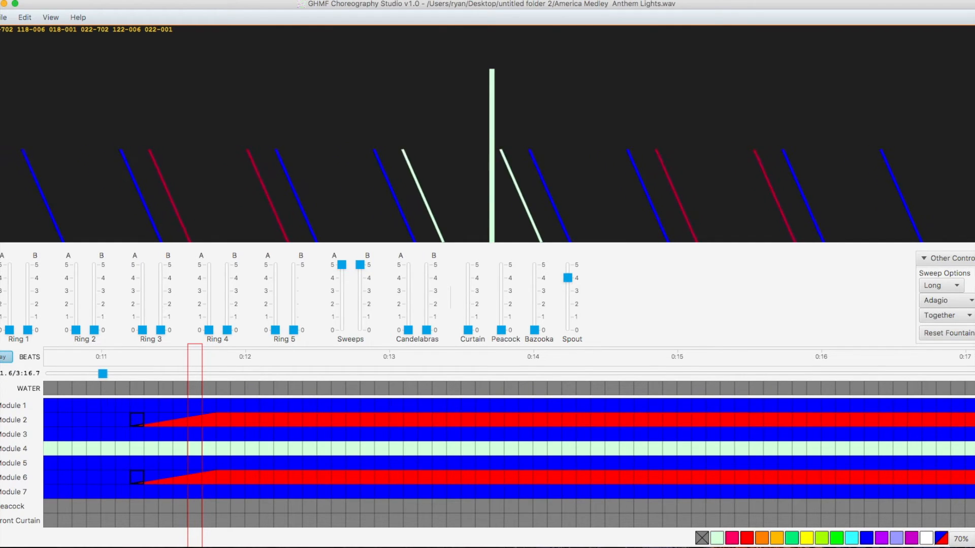
Step: Play the show from 0:09.9 through the red cross fades on Modules 2 and 6, then pause
{"action": "scroll", "coordinate": [509, 448], "scroll_direction": "left", "scroll_amount": 20}
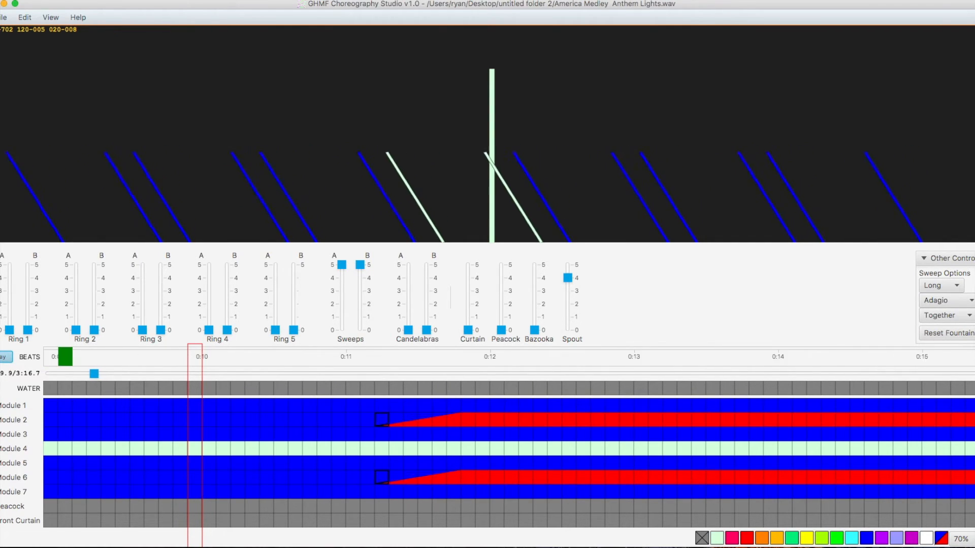
{"action": "key", "text": "space"}
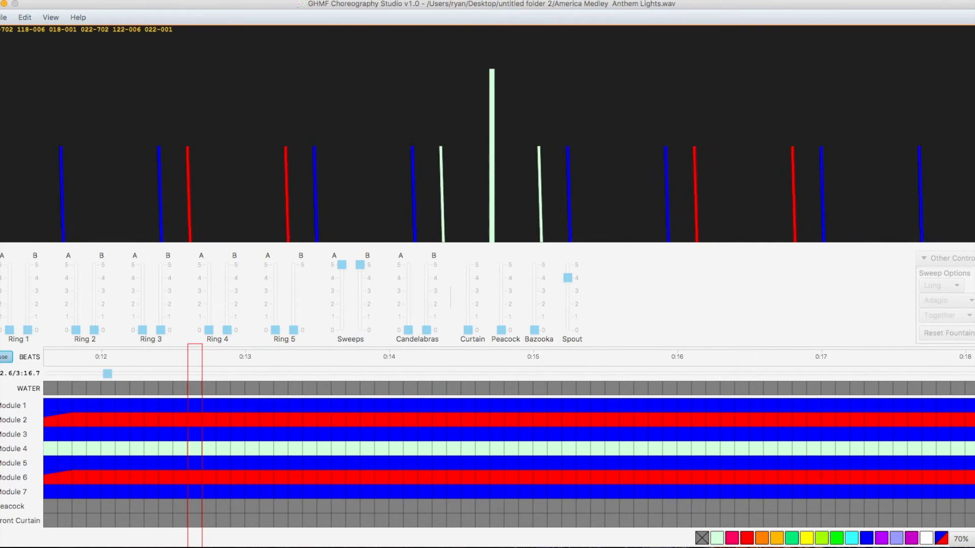
{"action": "key", "text": "space"}
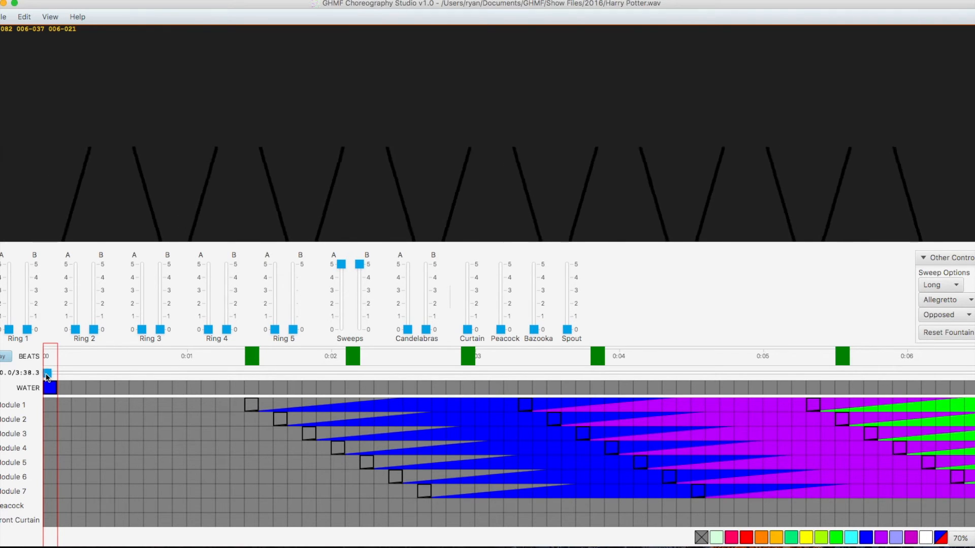
Step: Return the Harry Potter show to 0:00 and start playing it
{"action": "mouse_move", "coordinate": [46, 374]}
{"action": "left_mouse_down"}
{"action": "mouse_move", "coordinate": [229, 376]}
{"action": "mouse_move", "coordinate": [43, 375]}
{"action": "left_mouse_up"}
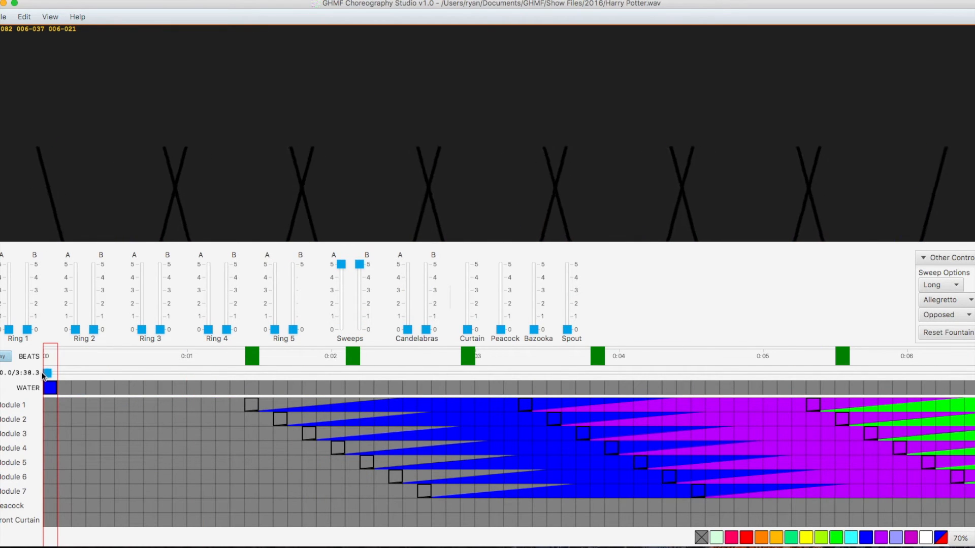
{"action": "left_click", "coordinate": [6, 358]}
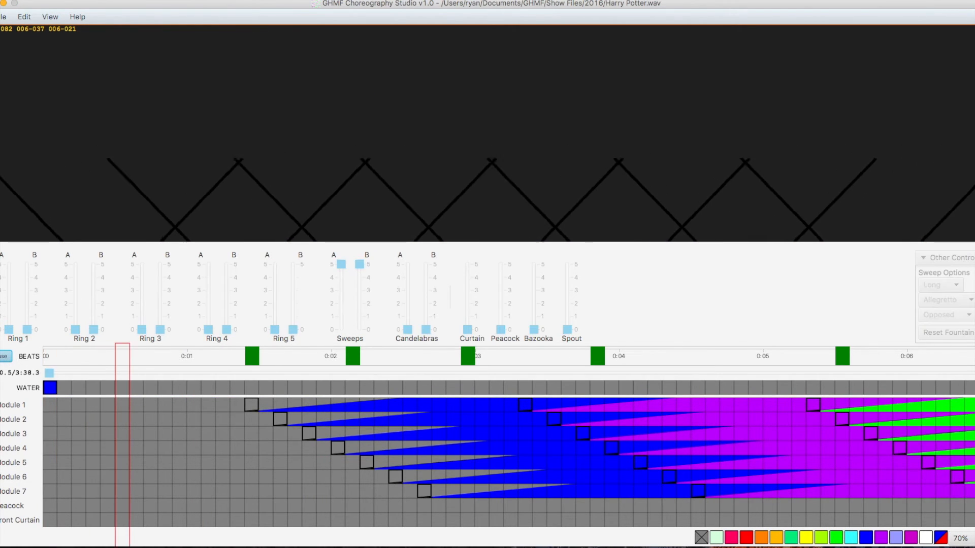